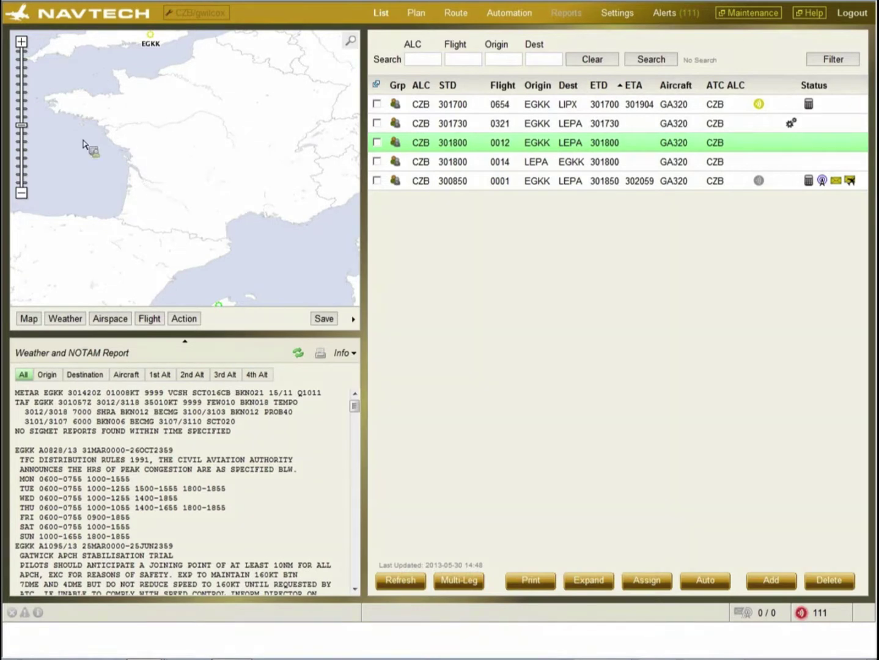
- Zoom out and pan the route map so England, EGKK and France are in view
left_click(21, 42)
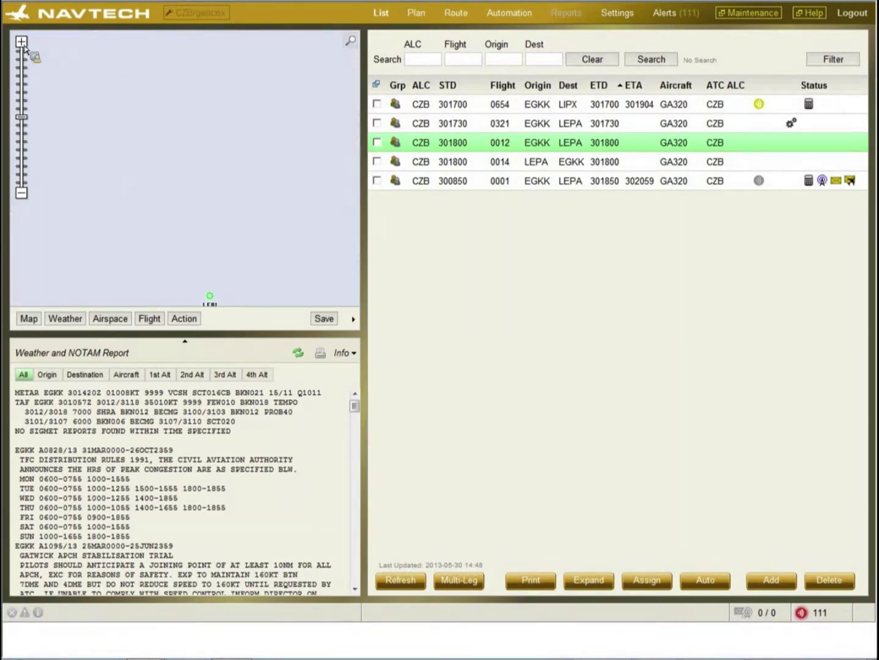
left_click(23, 127)
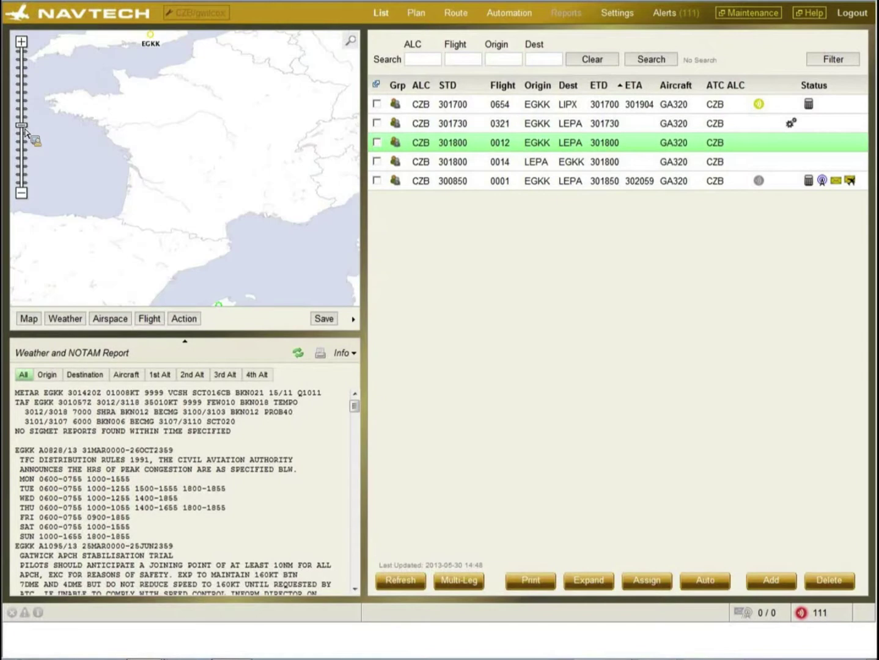
left_click_drag(89, 112, 98, 141)
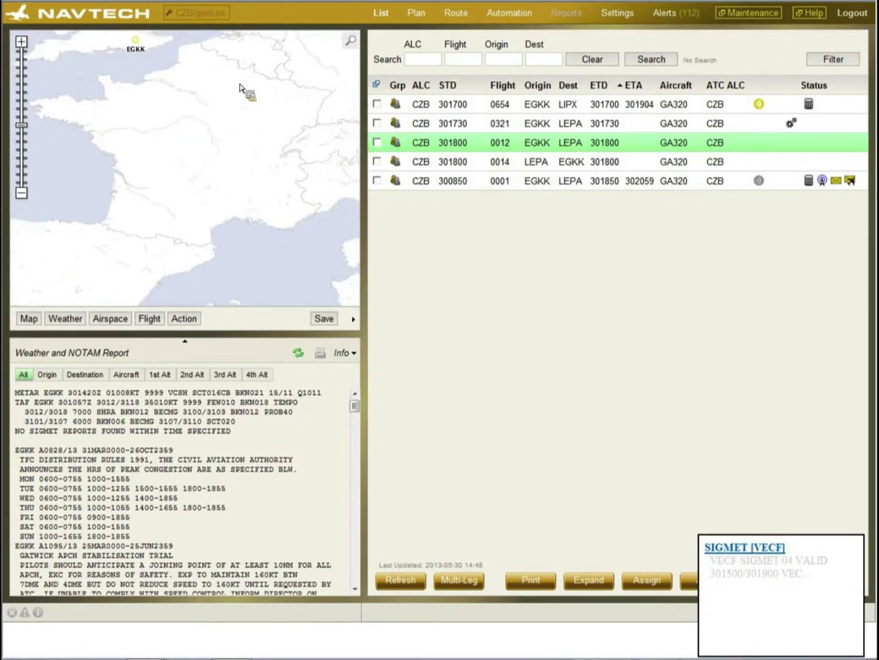
- Set the map search category to Airports, then hide the search bar
left_click(349, 42)
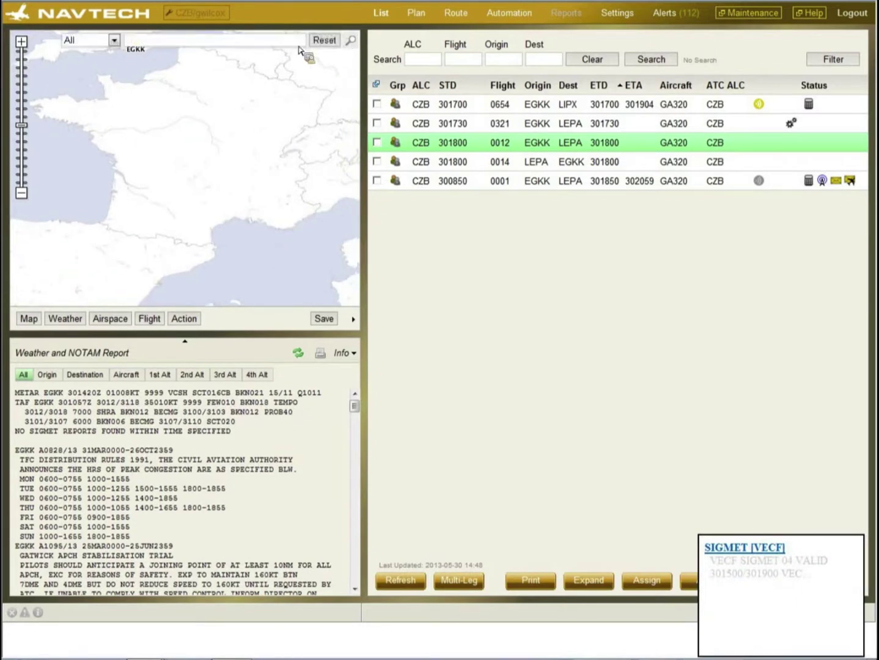
left_click(114, 41)
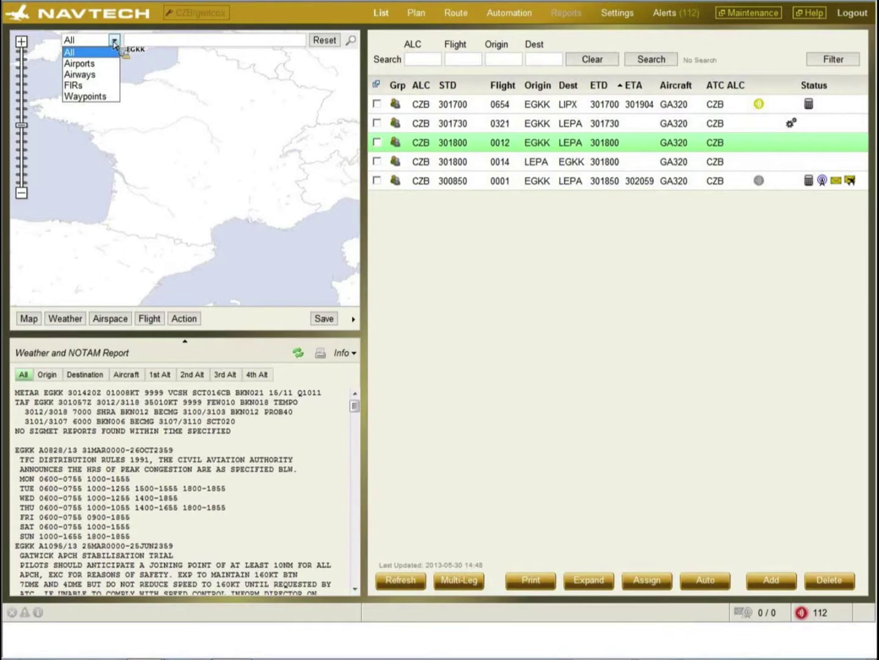
left_click(89, 64)
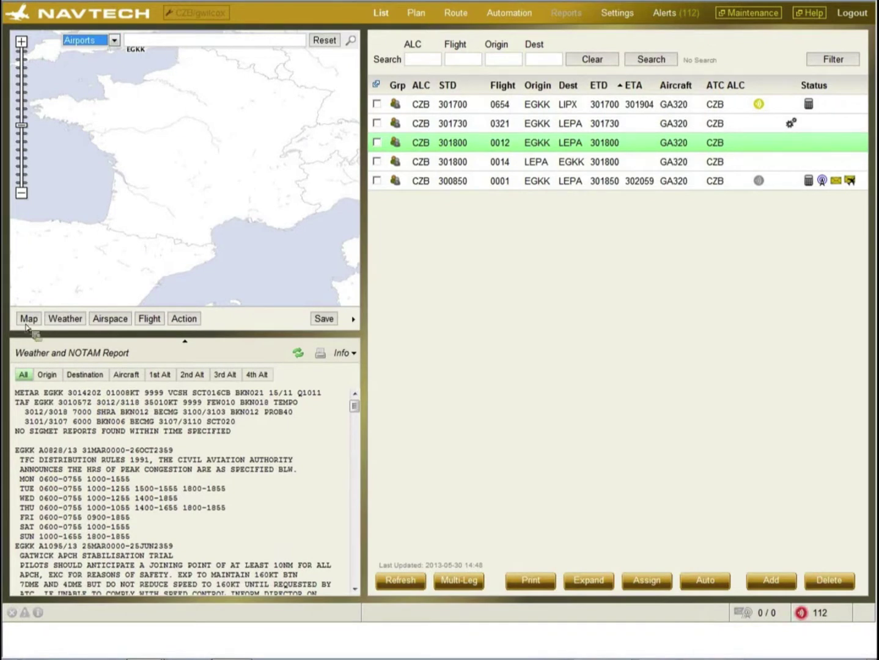
left_click(350, 40)
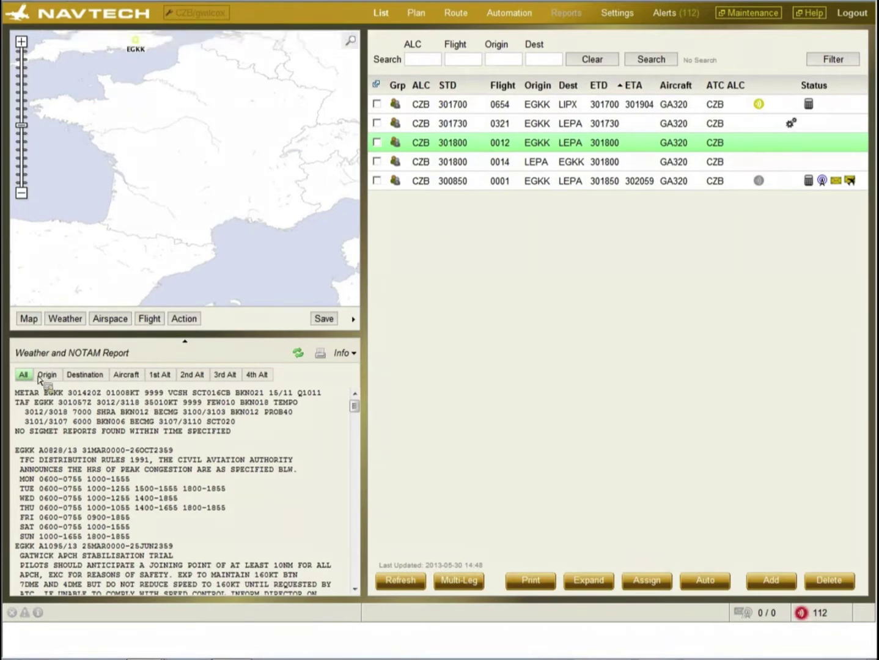
- Turn on terrain shading and latitude/longitude grid lines on the map
left_click(31, 321)
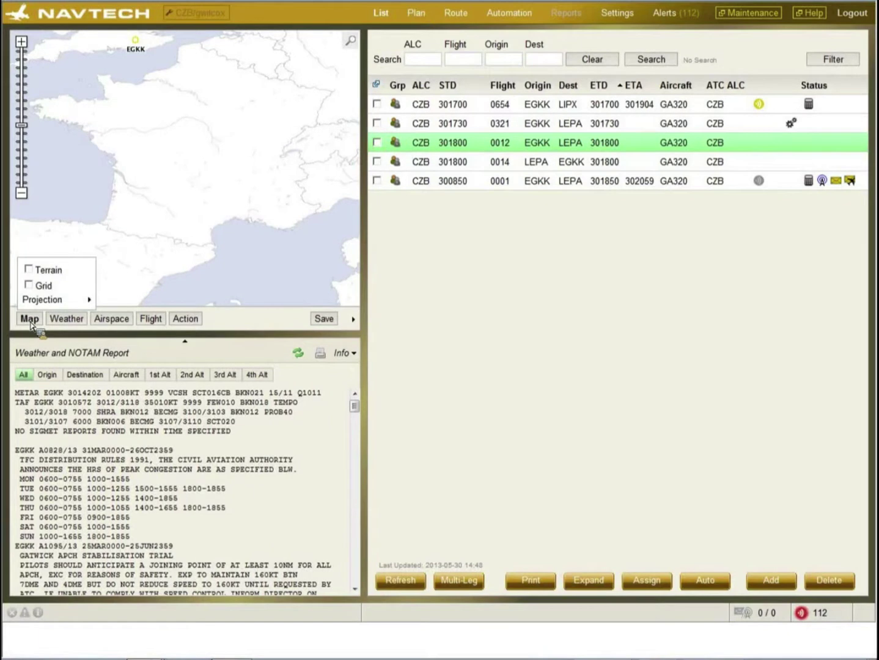
left_click(29, 269)
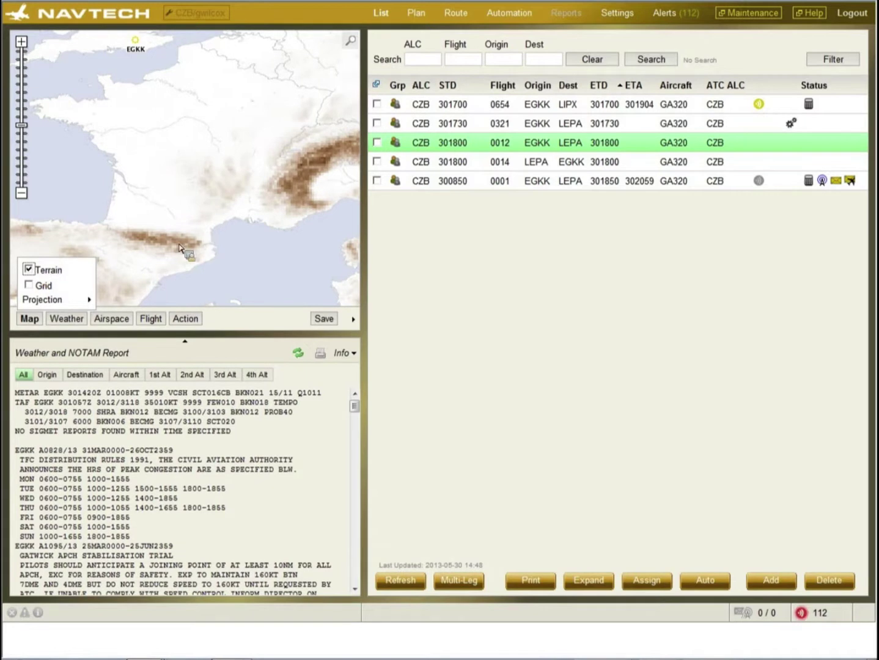
mouse_move(179, 248)
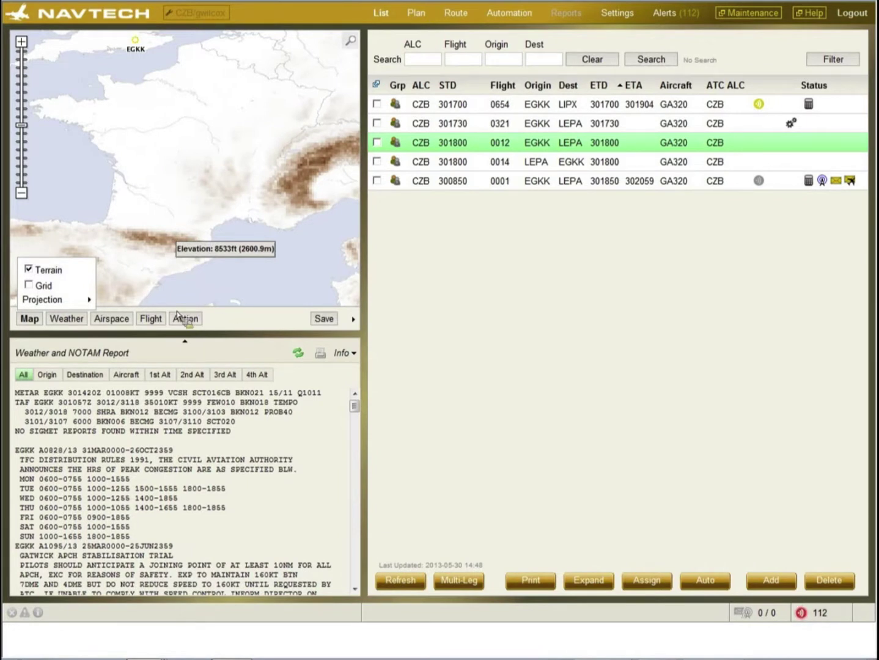
left_click(29, 285)
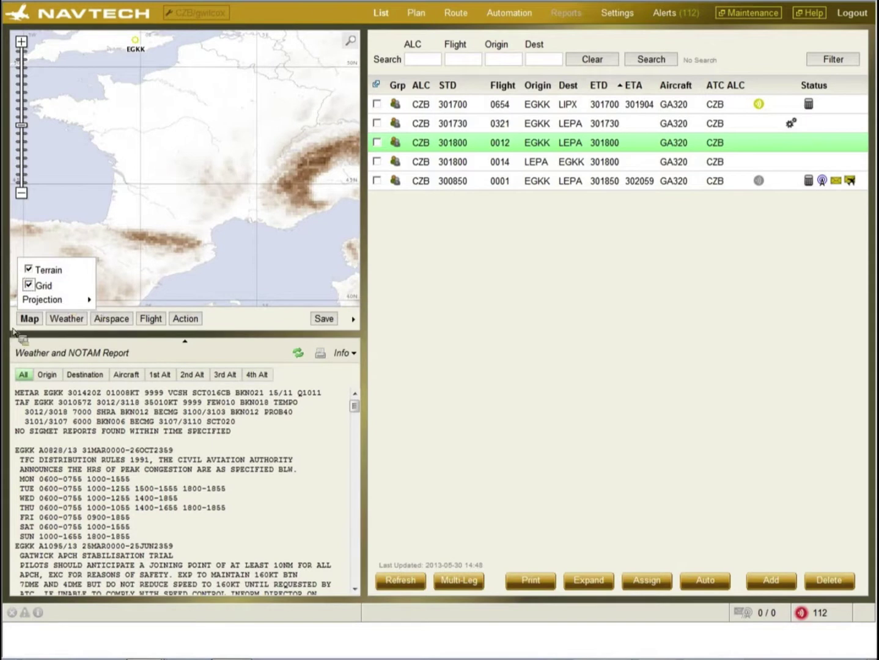
- Try Polar Stereographic (North) projection, revert to Plate Carree, and remove the grid lines
mouse_move(48, 304)
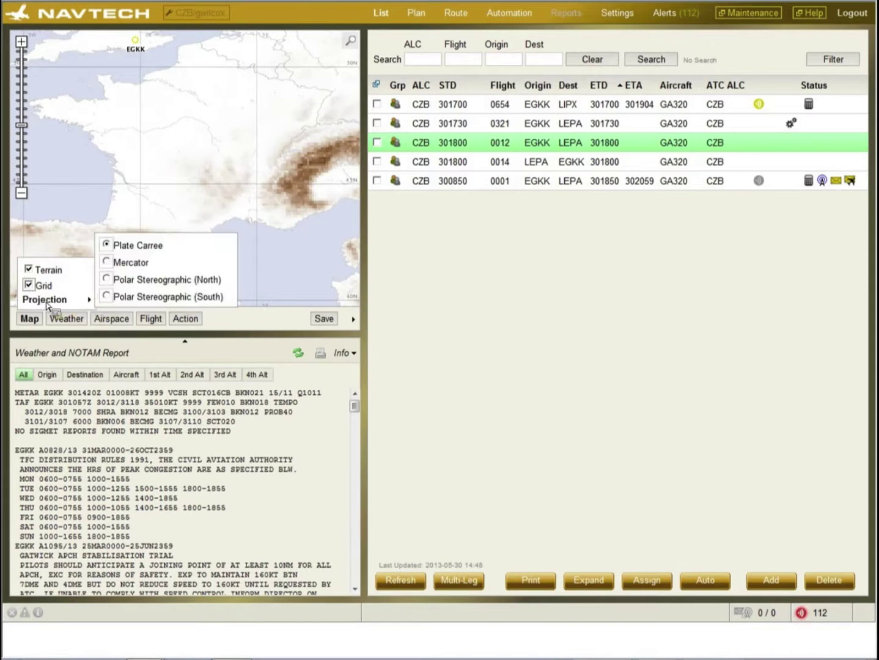
left_click(107, 280)
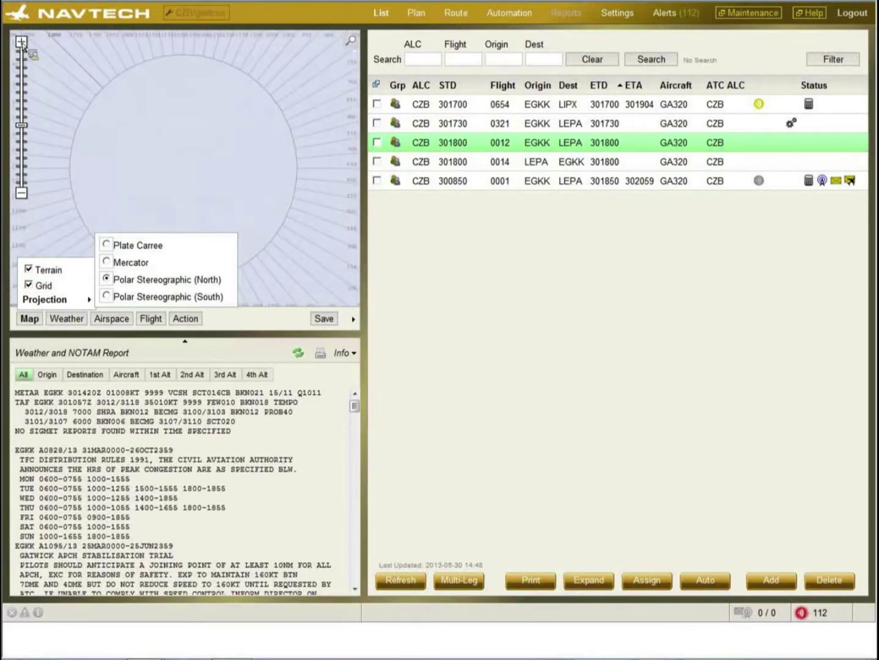
left_click(107, 244)
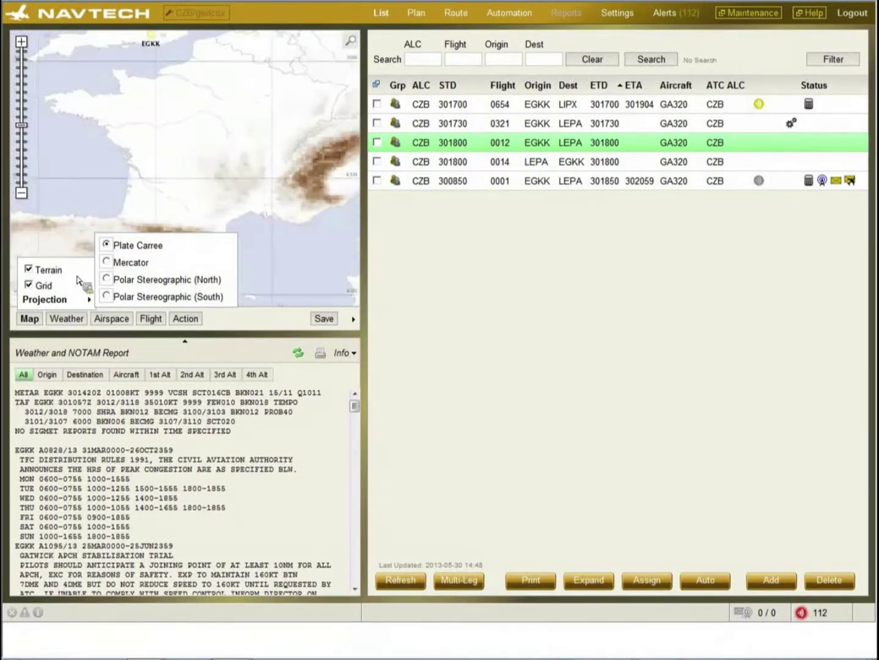
left_click(28, 285)
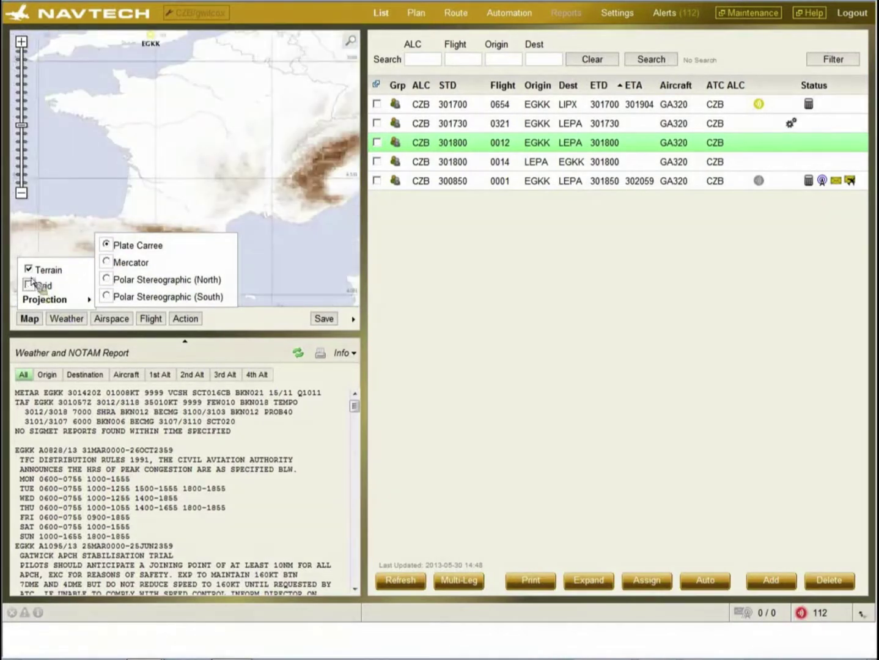
- Overlay wind barbs on the map at FL340 from the UKM wind source
left_click(66, 323)
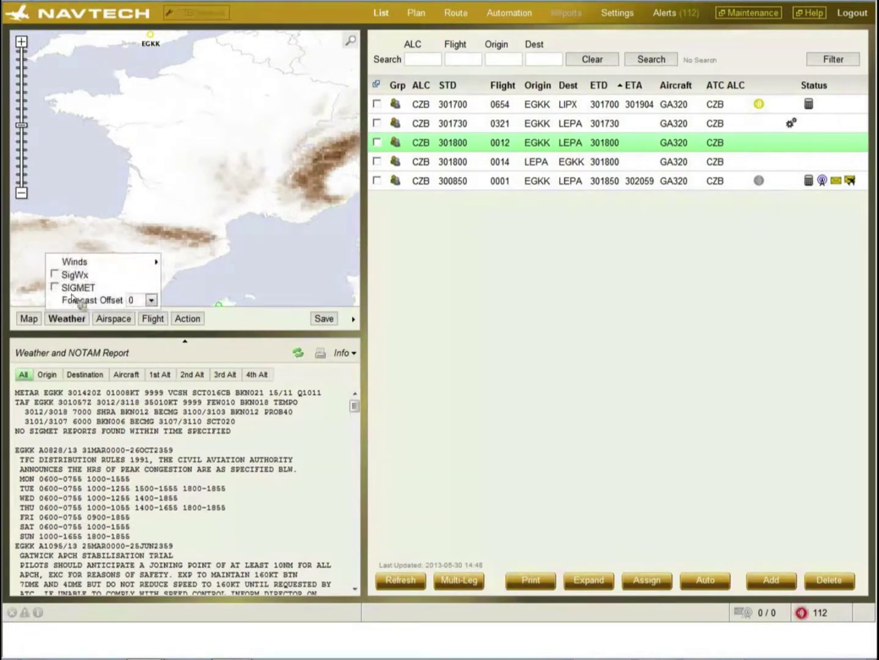
mouse_move(83, 267)
left_click(171, 263)
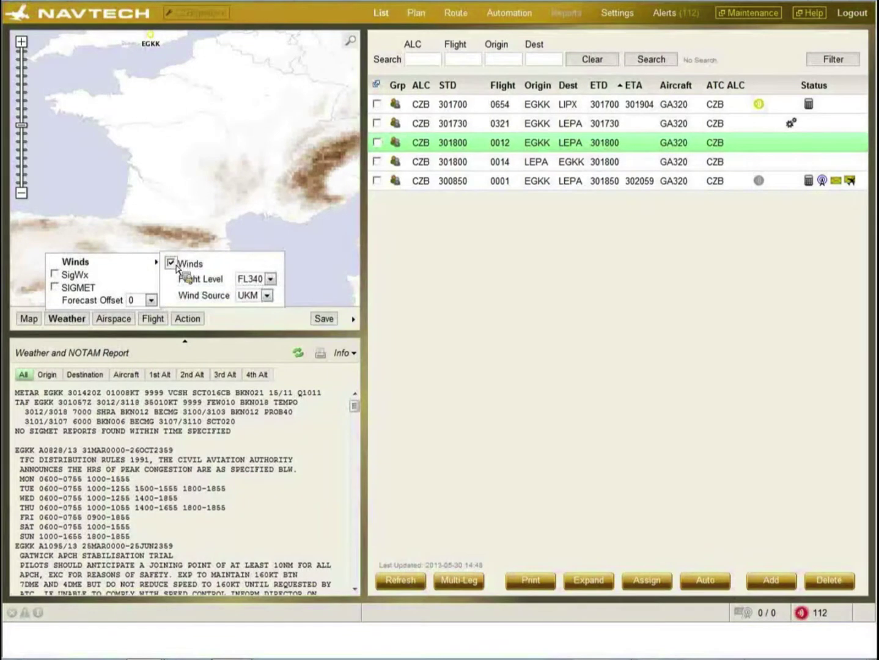
left_click(270, 281)
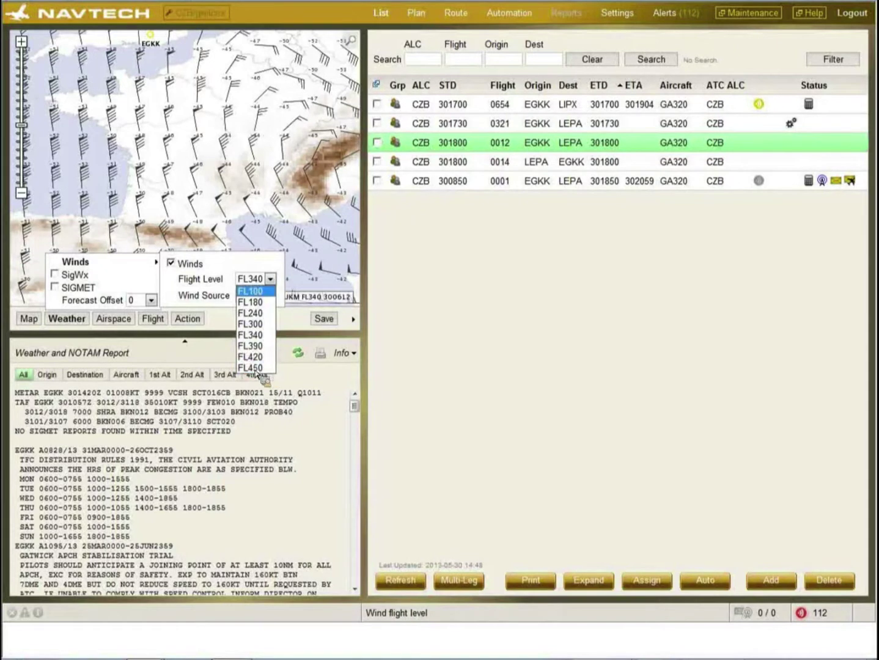
left_click(248, 278)
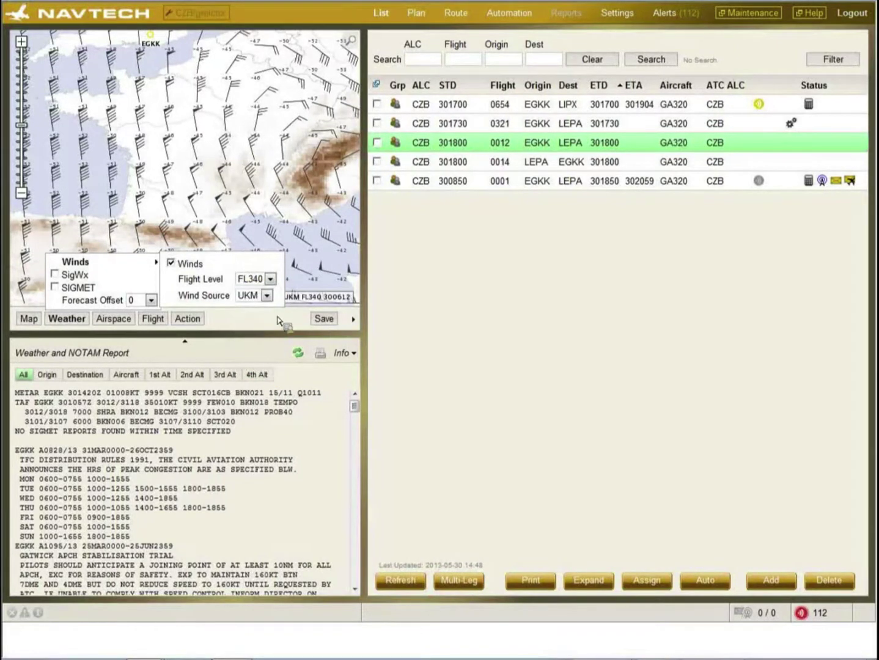
left_click(267, 296)
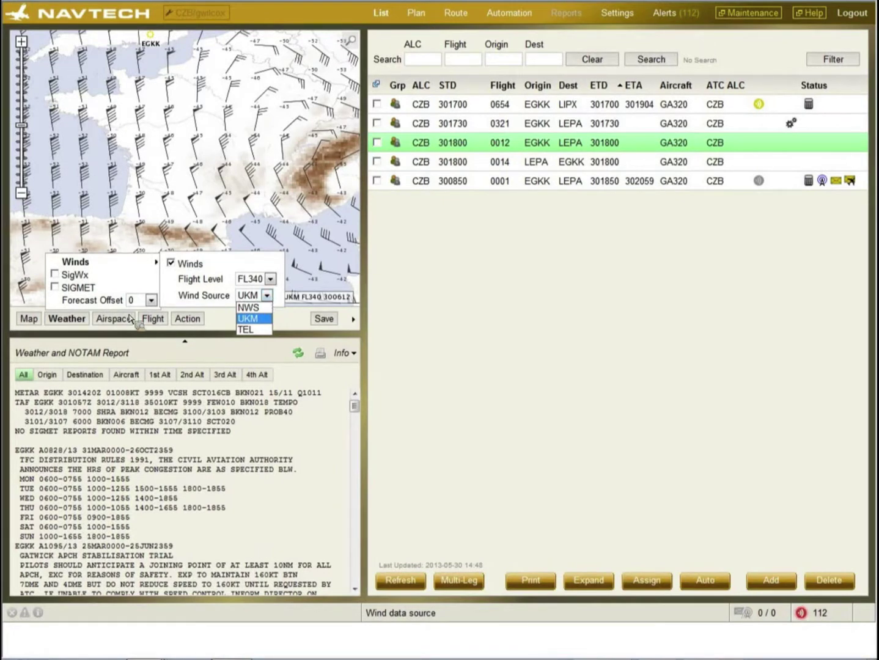
left_click(124, 275)
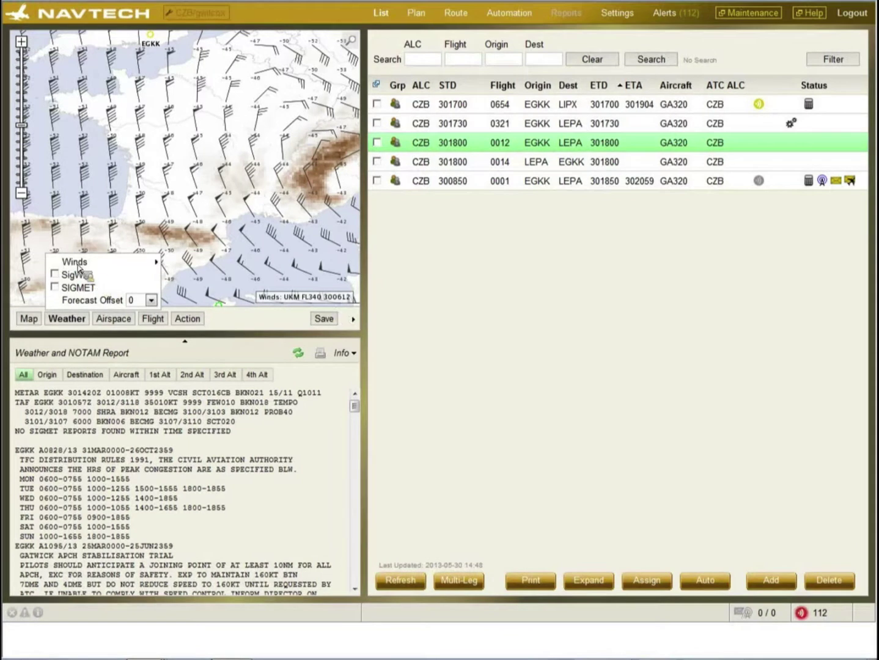
- Turn off the wind overlay, show SigWx, and set the forecast offset to +6 hours
left_click(171, 263)
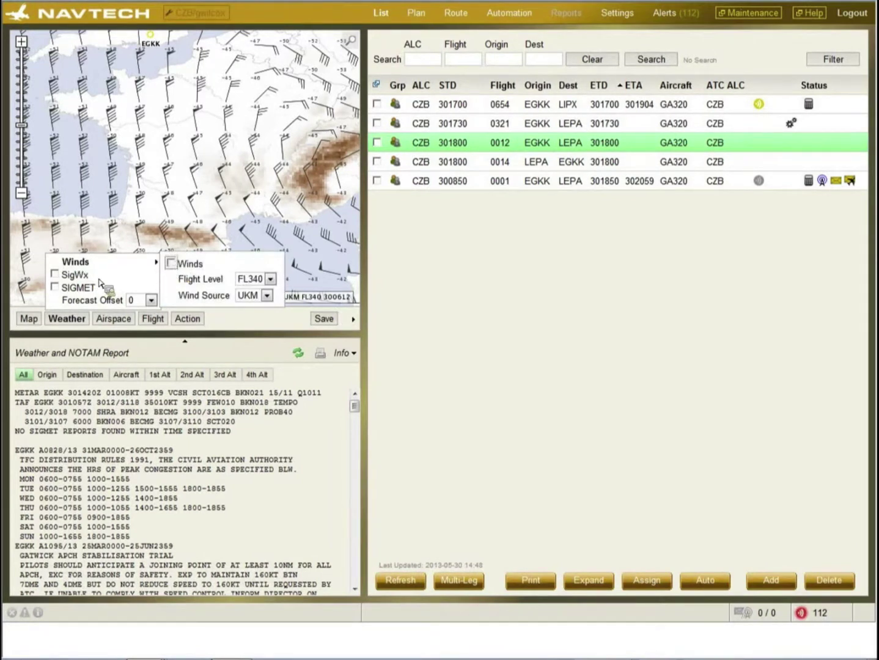
left_click(53, 274)
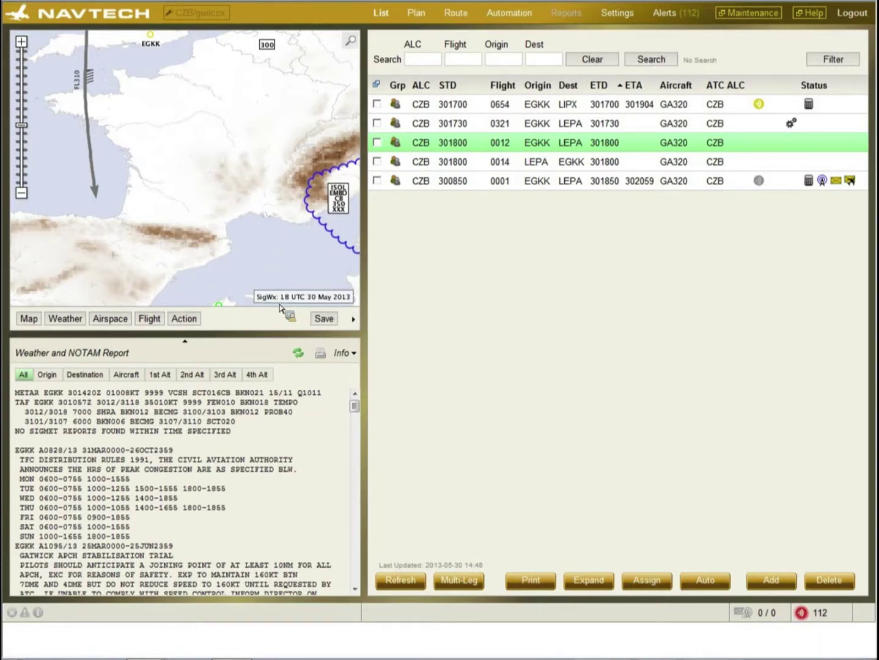
left_click(67, 318)
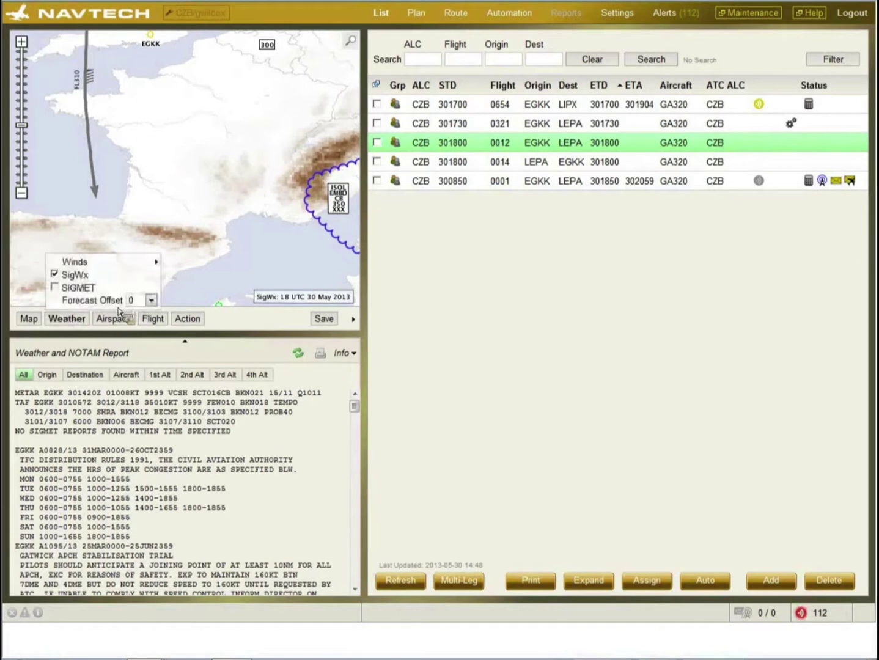
left_click(151, 300)
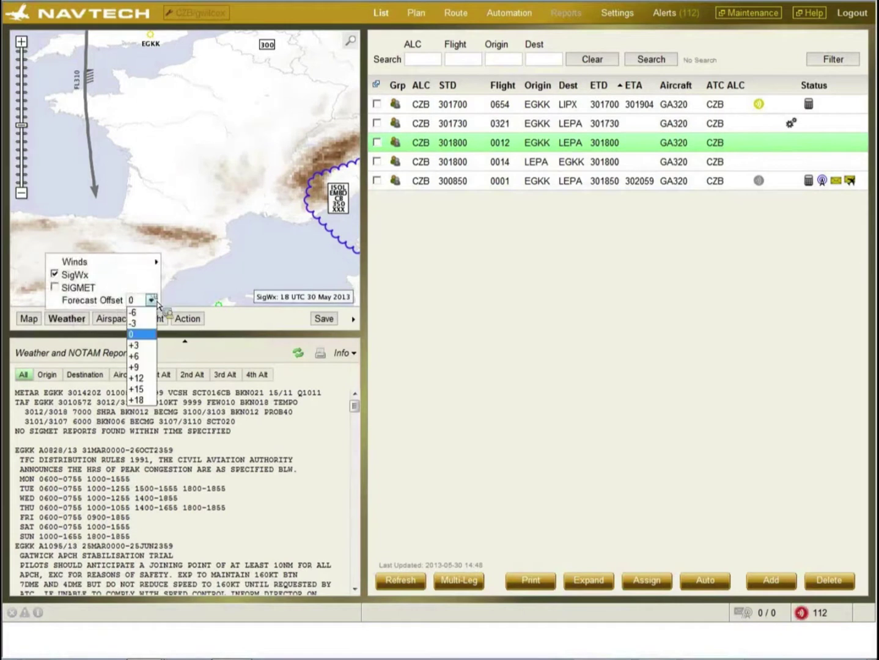
left_click(140, 357)
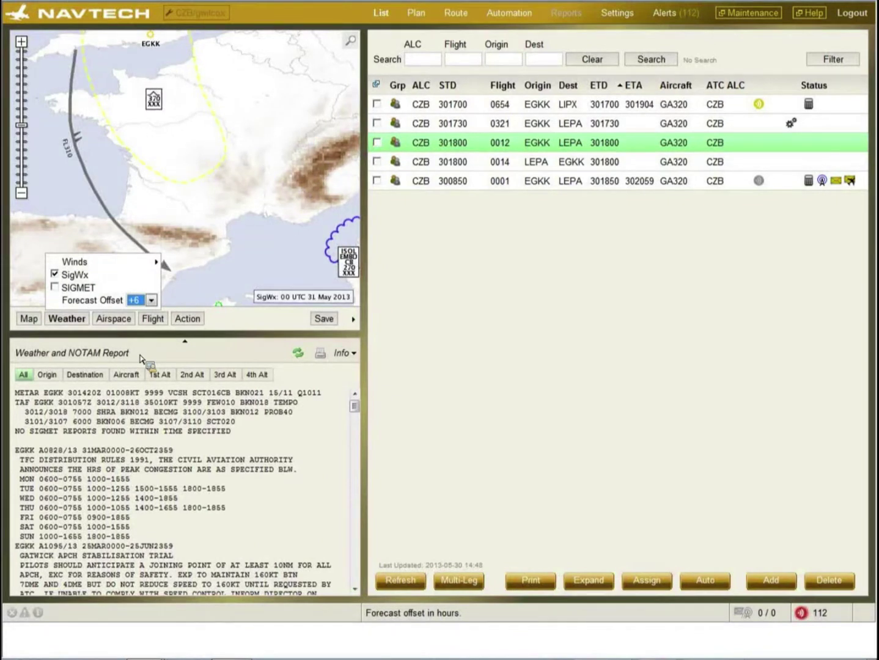
- Hide the SigWx overlay and briefly show, then hide, the SIGMET areas
left_click(54, 275)
left_click(54, 287)
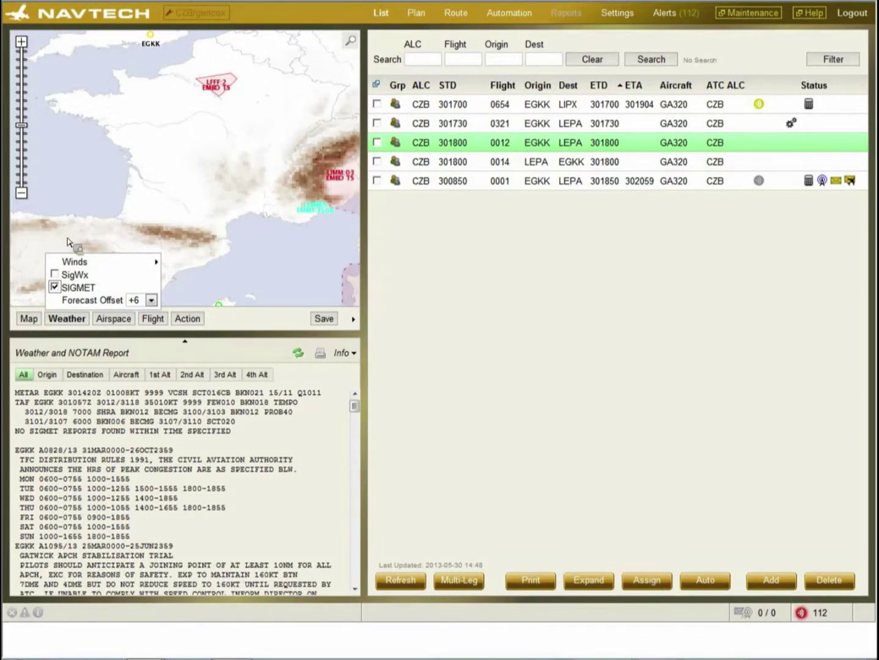
left_click(55, 287)
left_click(114, 322)
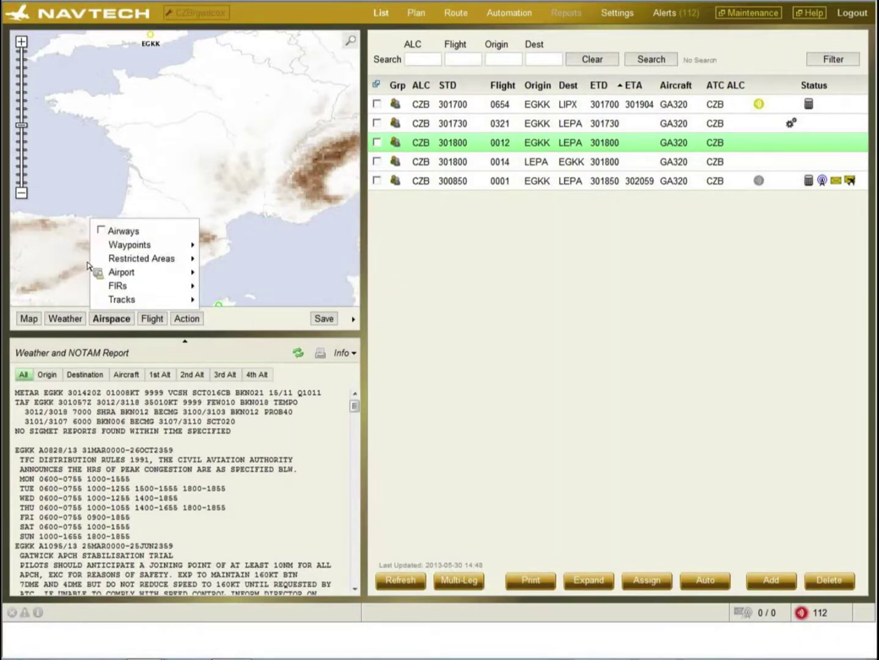
left_click(102, 230)
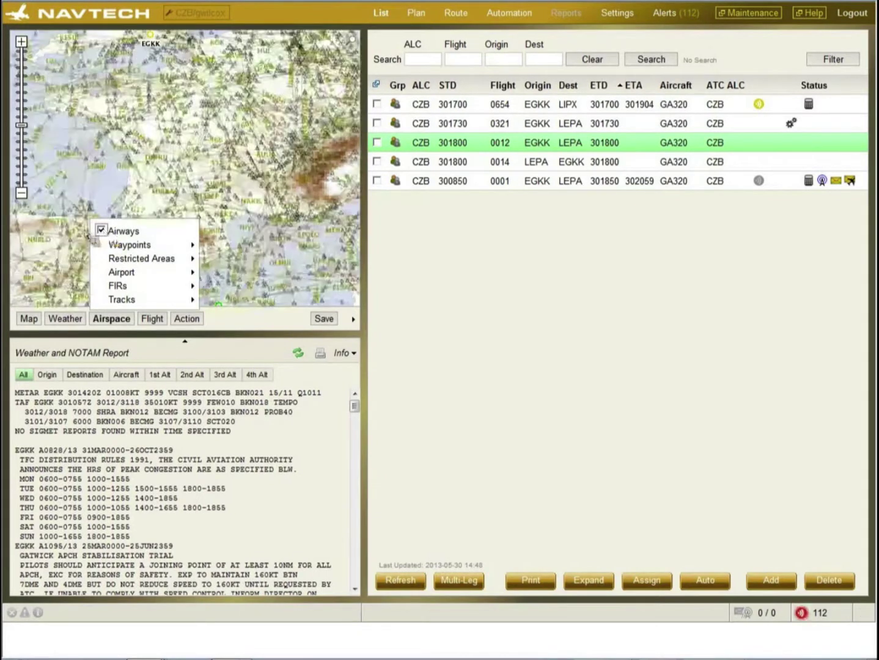
left_click(22, 41)
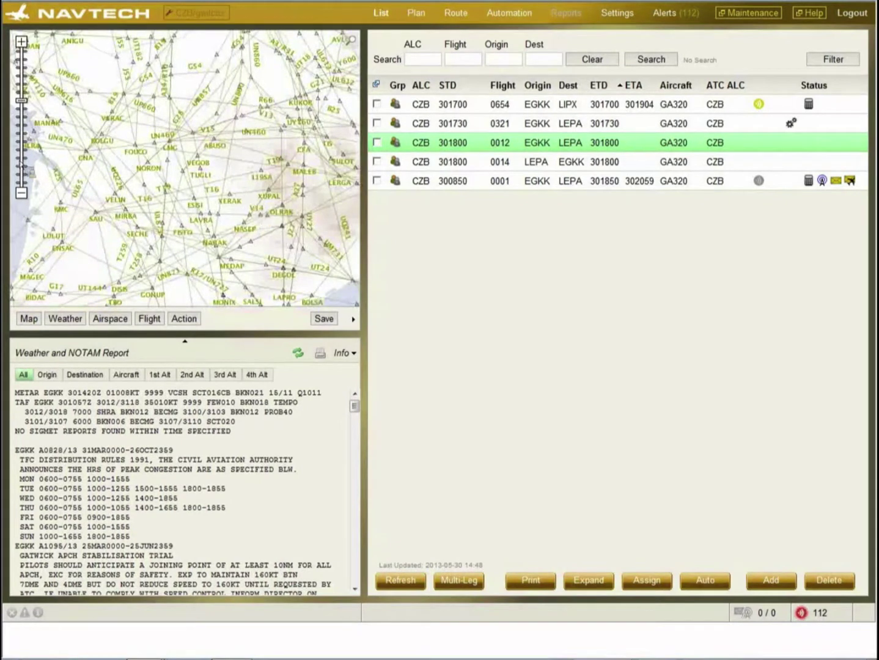
left_click(21, 193)
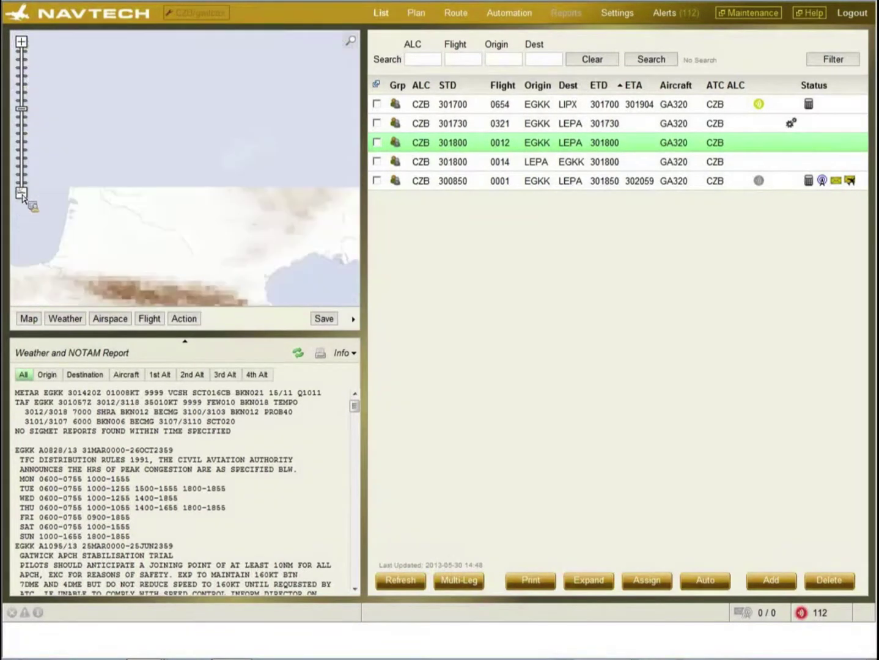
left_click(105, 319)
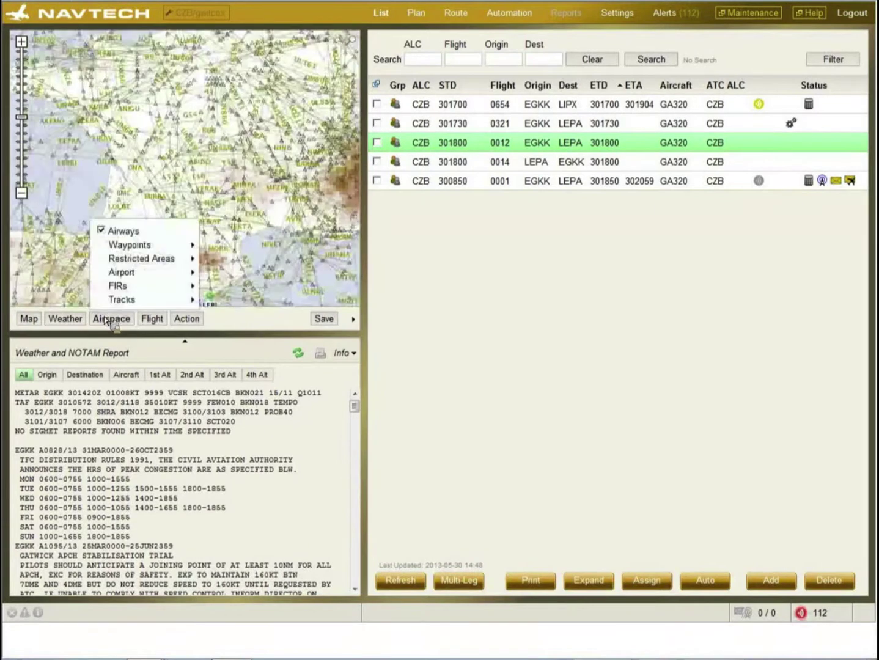
left_click(114, 232)
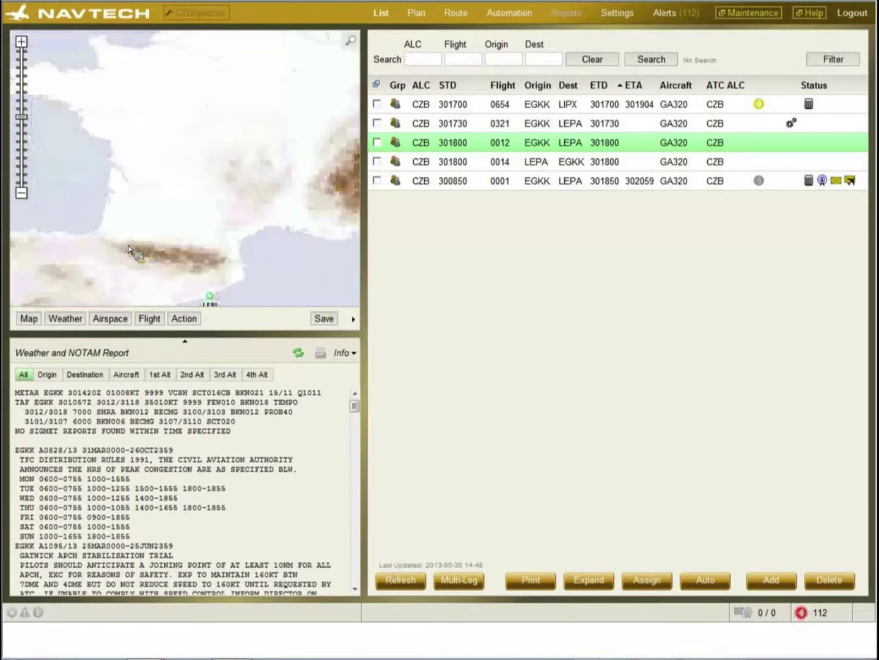
left_click(112, 317)
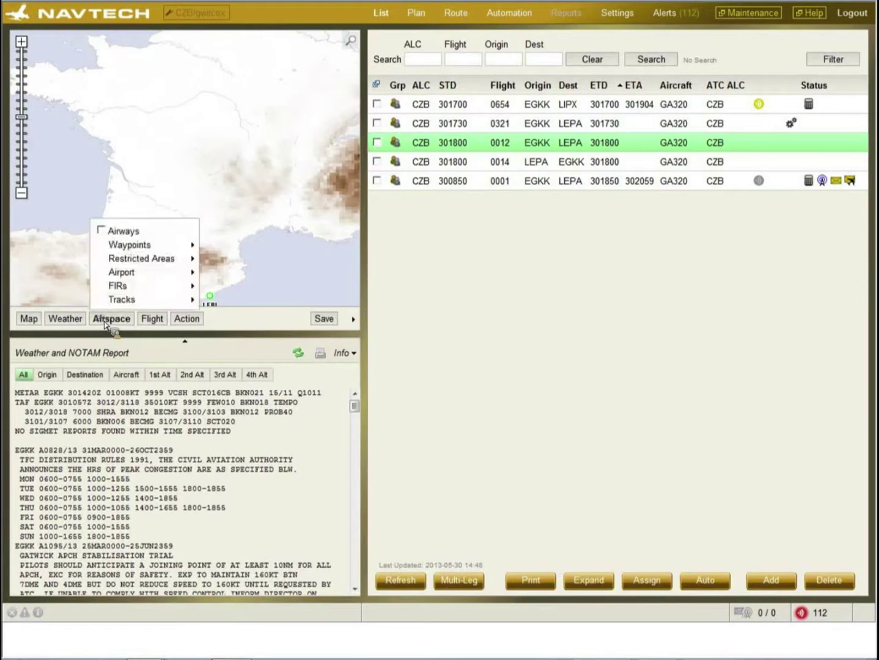
left_click(137, 247)
left_click(210, 248)
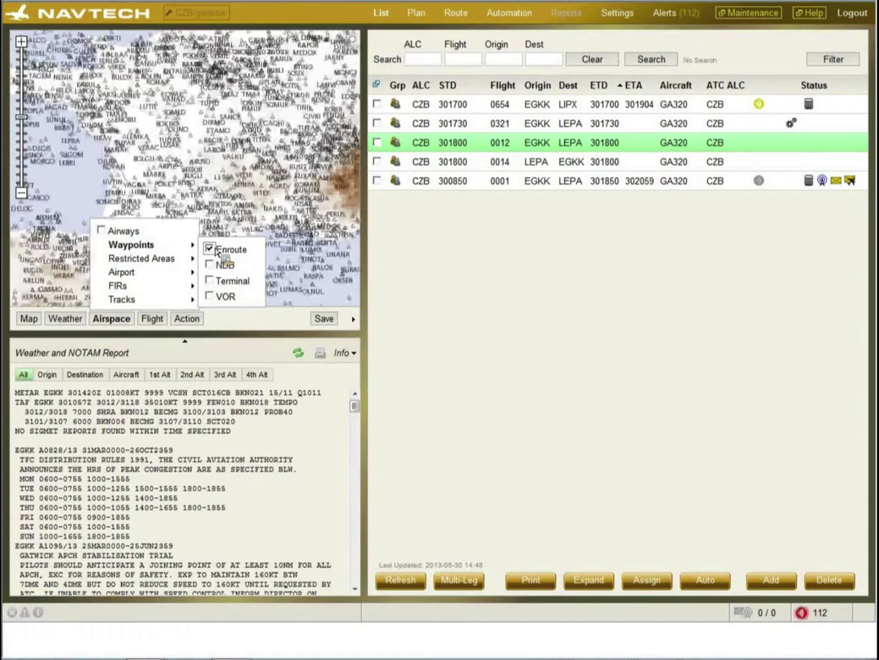
left_click(218, 253)
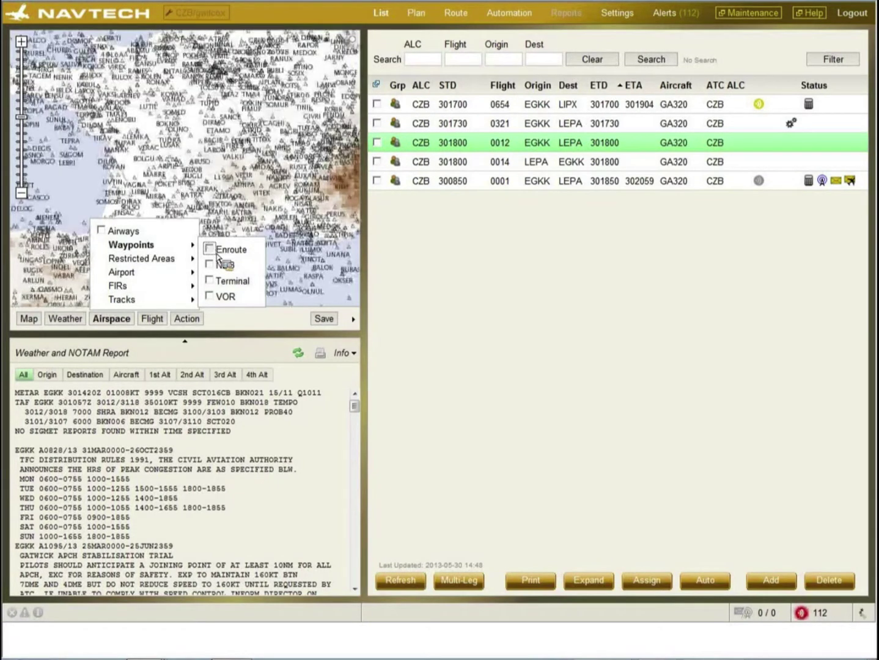
mouse_move(159, 262)
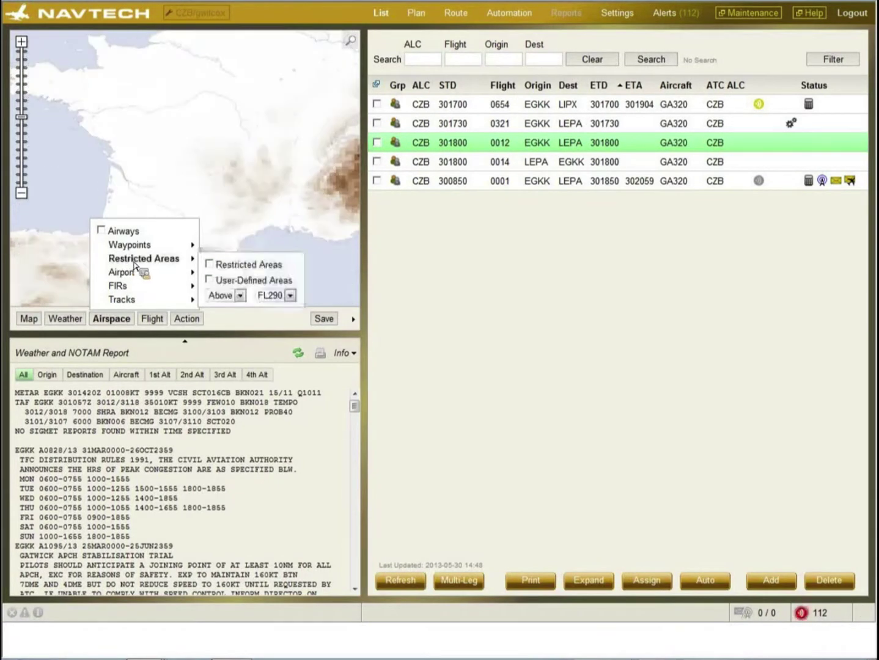
left_click(209, 264)
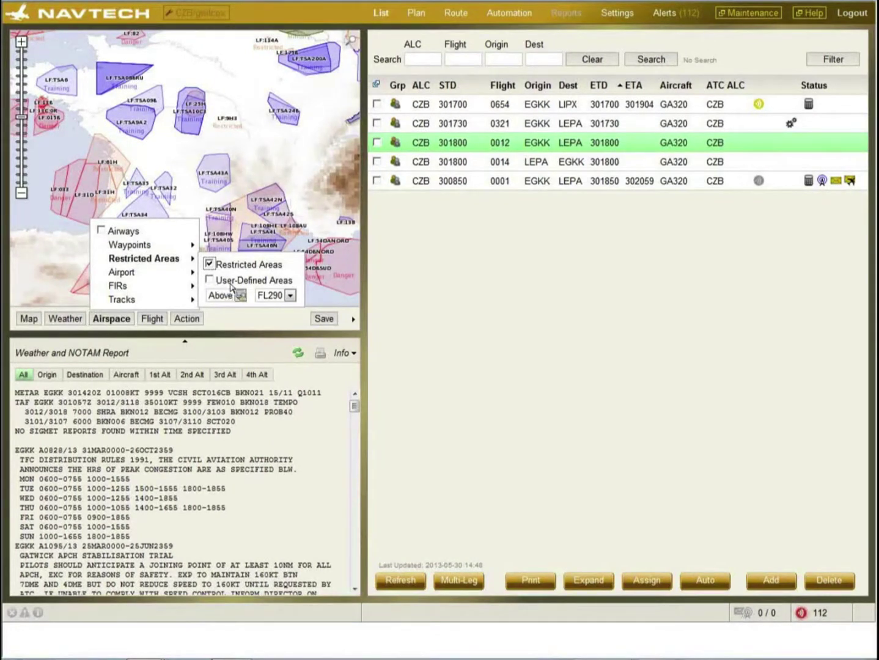
left_click(210, 264)
- Show only airports with runways of at least 7000 feet, then zoom in one level
mouse_move(131, 276)
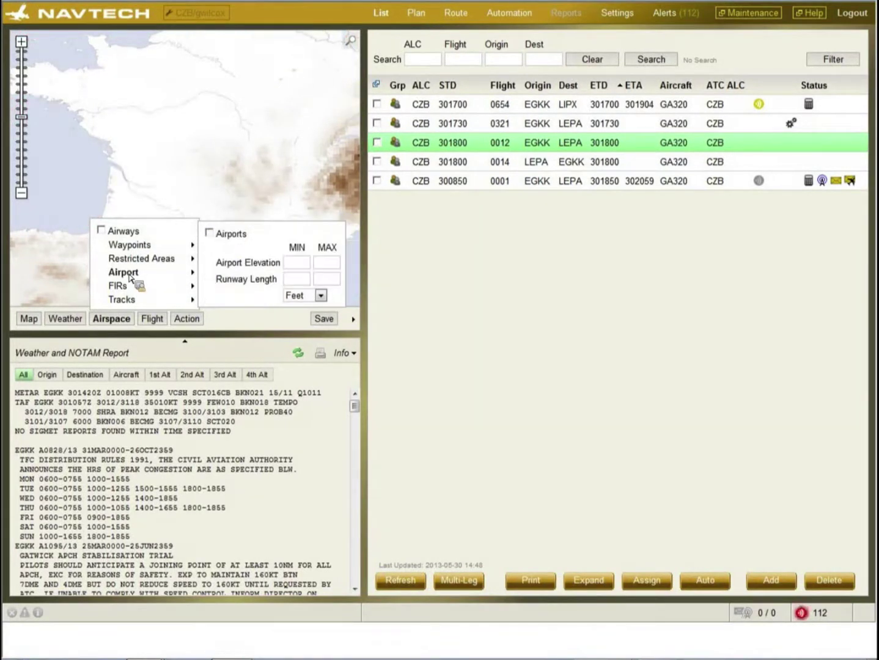
left_click(214, 237)
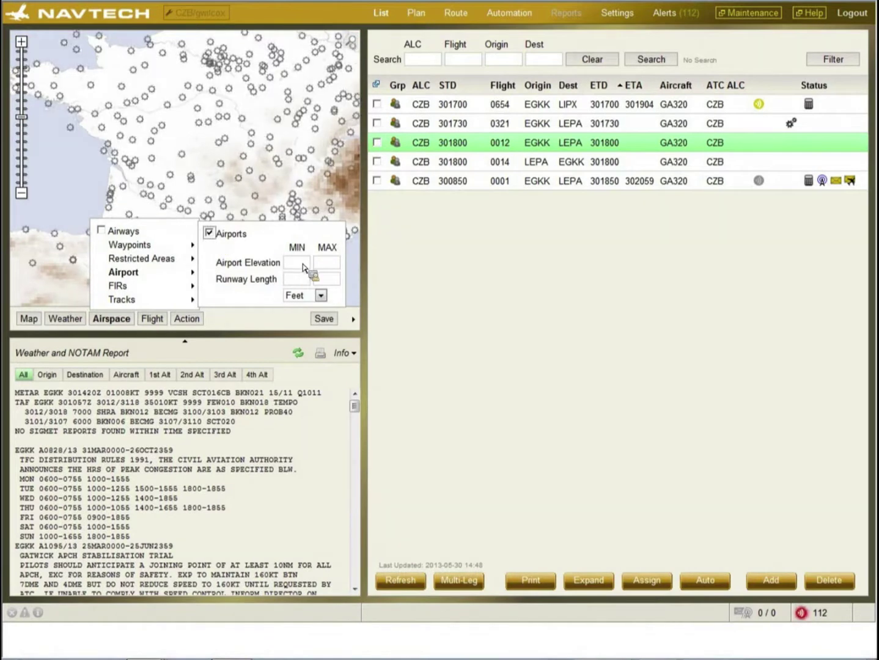
left_click(296, 281)
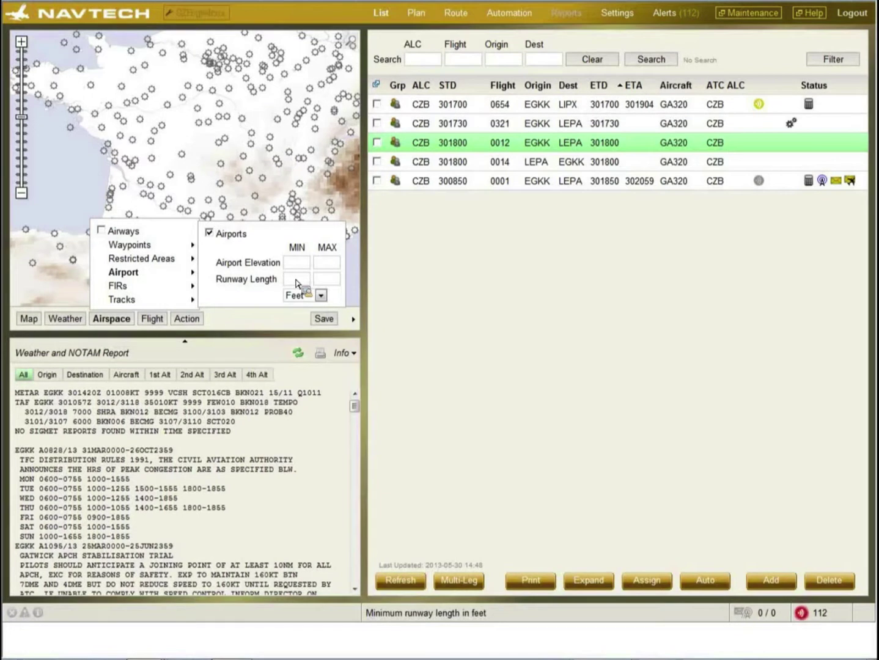
type("7000")
left_click(321, 296)
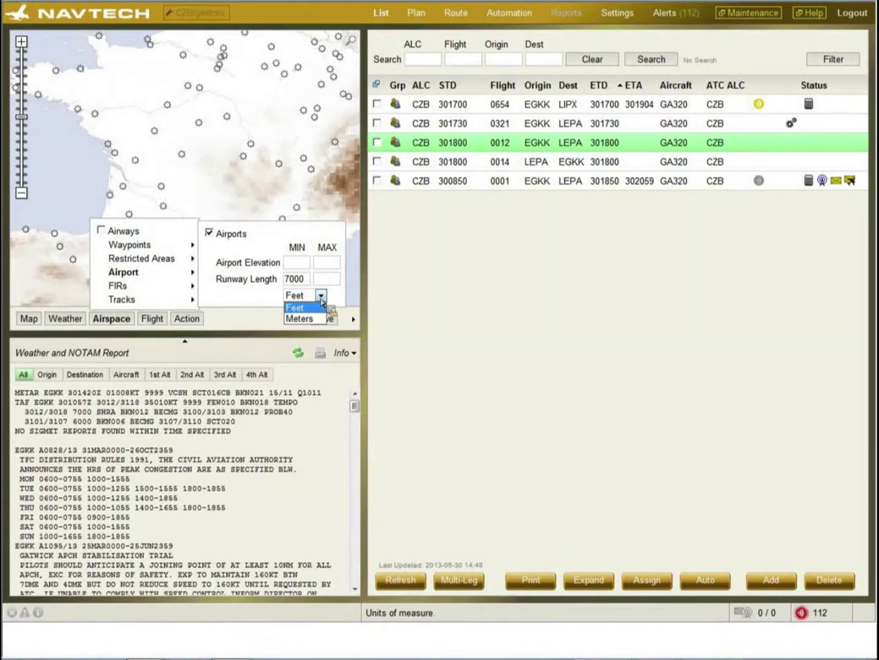
left_click(20, 44)
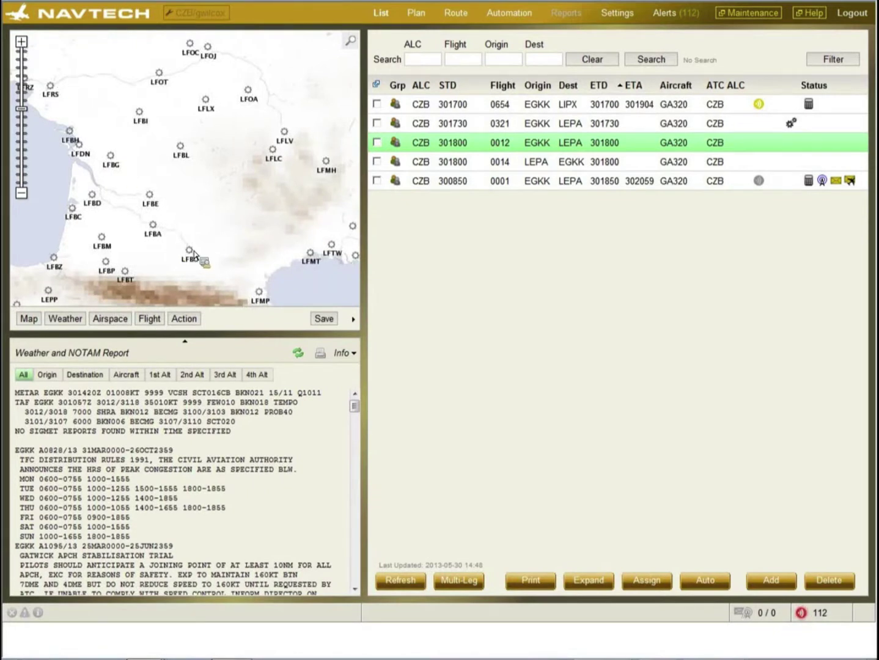
mouse_move(195, 254)
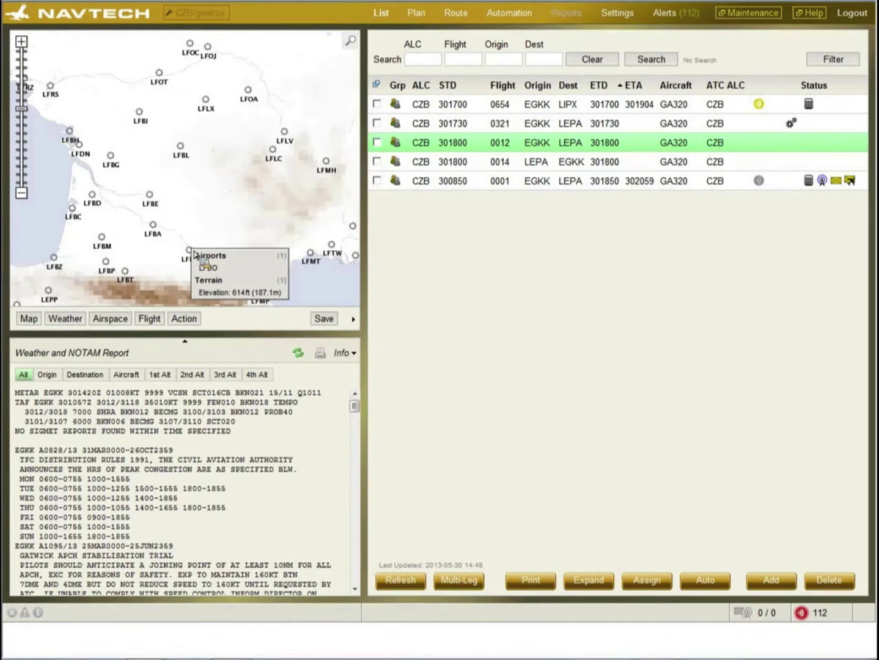
- Open the Toulouse/Blagnac LFBO airport details, then close them
left_click(205, 267)
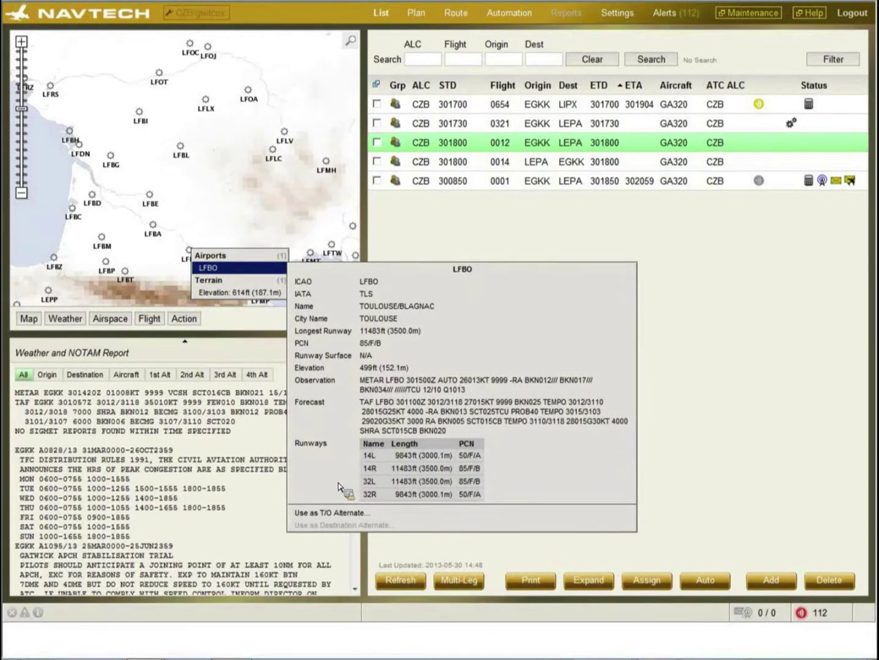
left_click(111, 319)
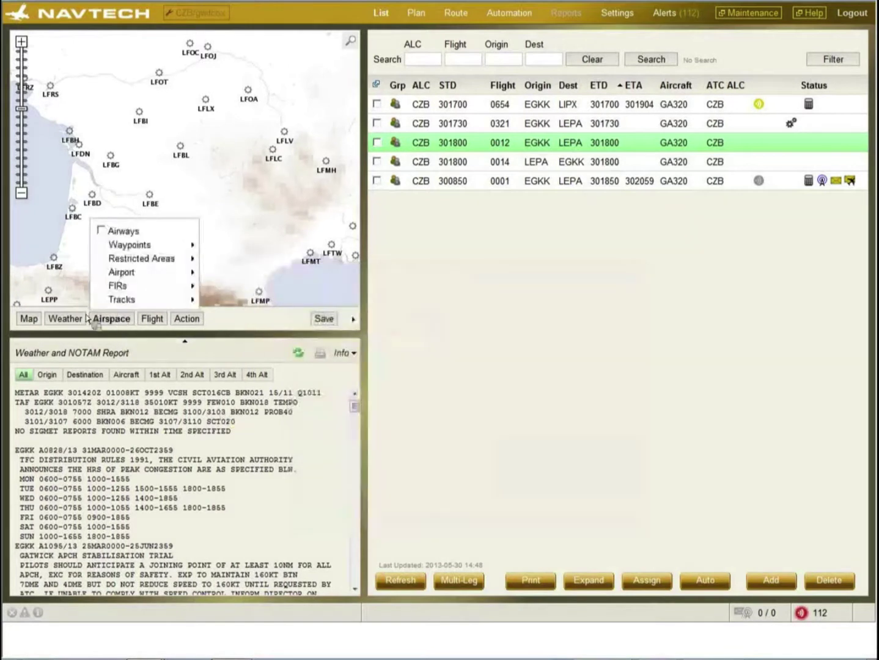
- Hide the airports layer, turn on FIR boundaries, and zoom out over France
left_click(129, 273)
left_click(209, 232)
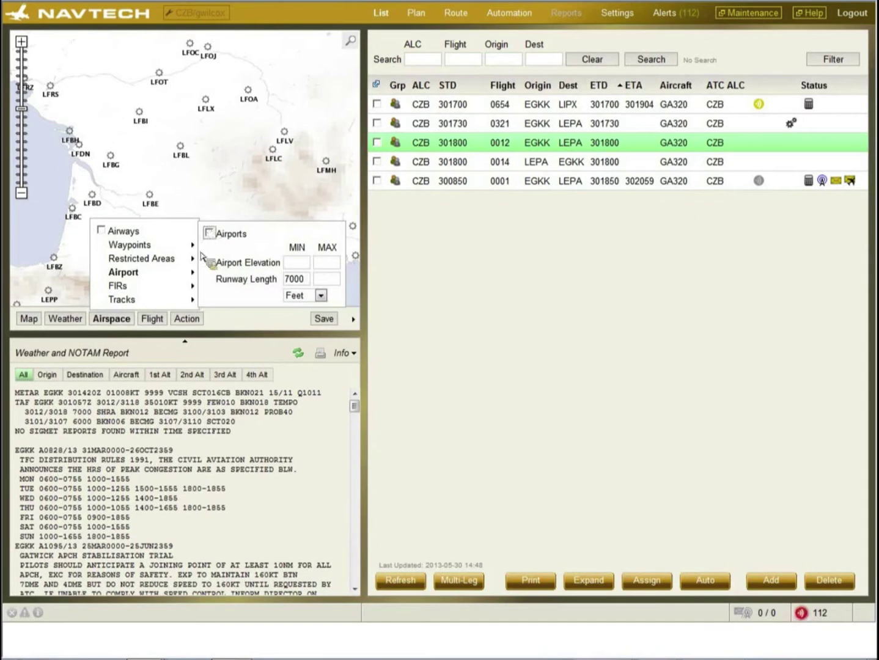
left_click(122, 287)
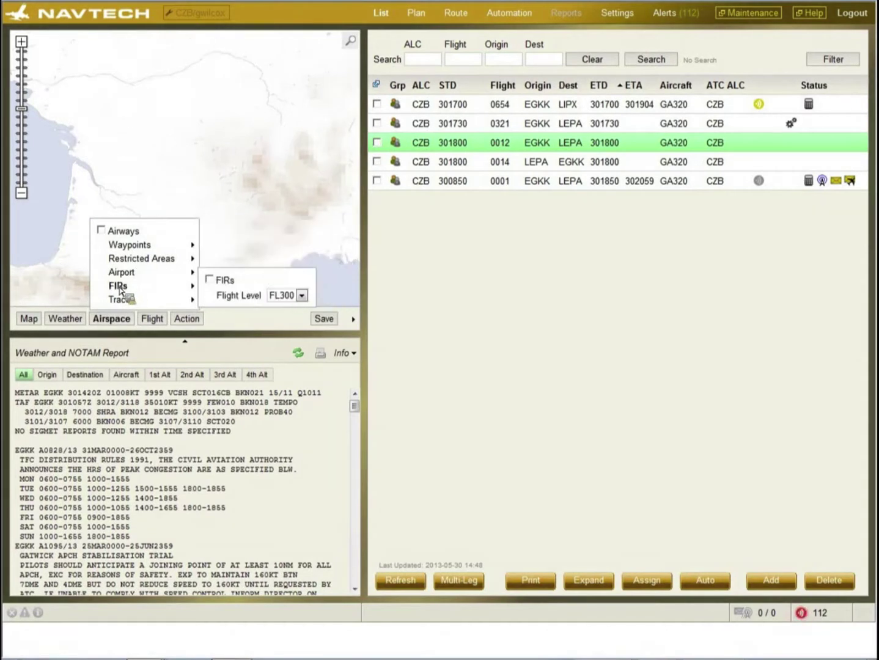
left_click(209, 280)
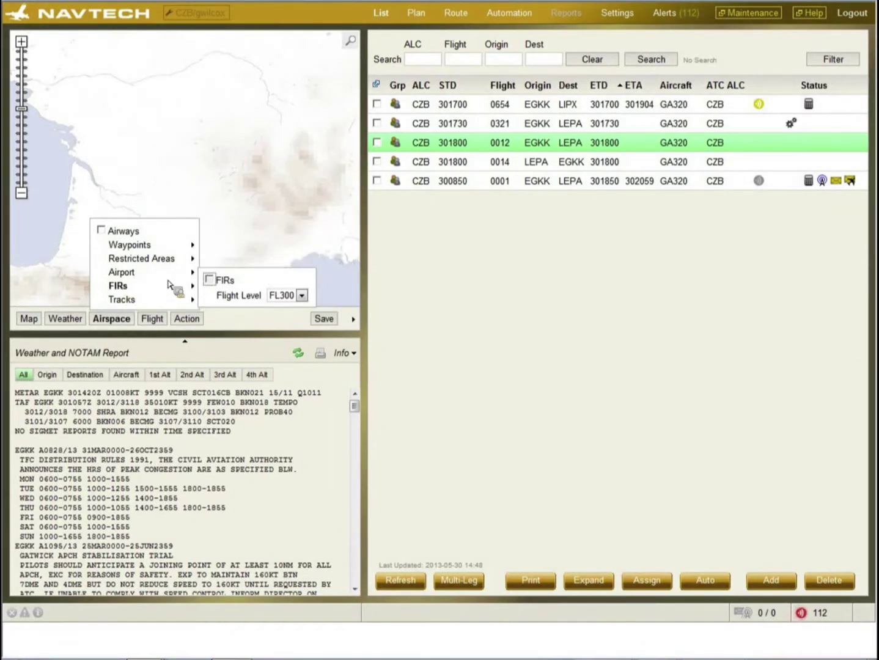
left_click(22, 193)
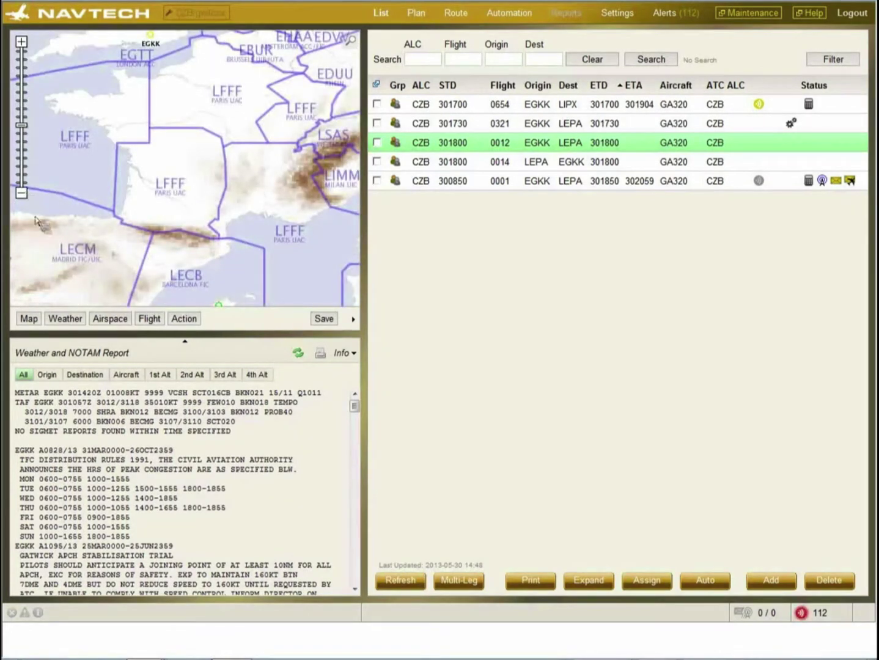
left_click(106, 324)
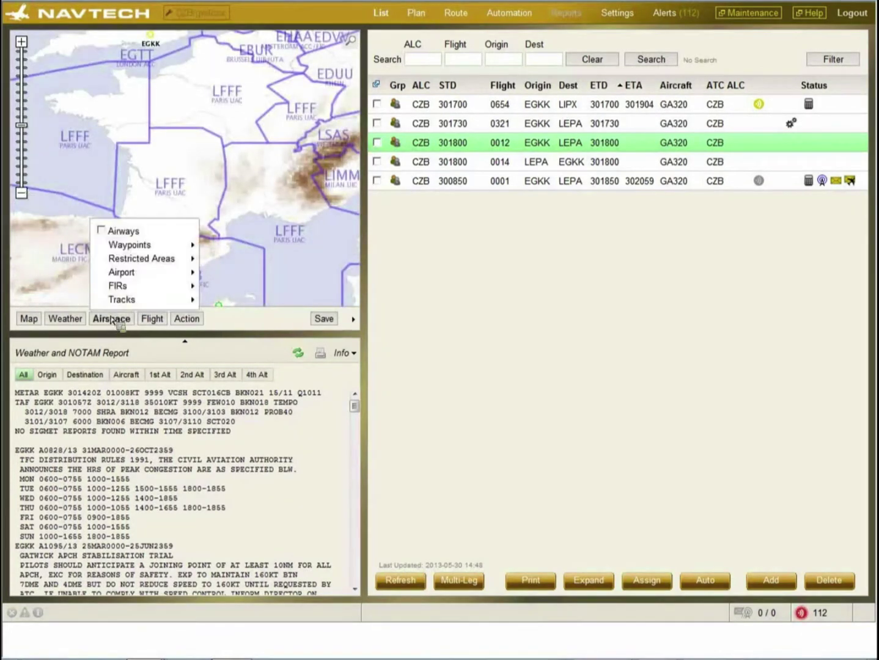
- Turn on the NAT tracks overlay and bring up the details of track NAT A
mouse_move(127, 299)
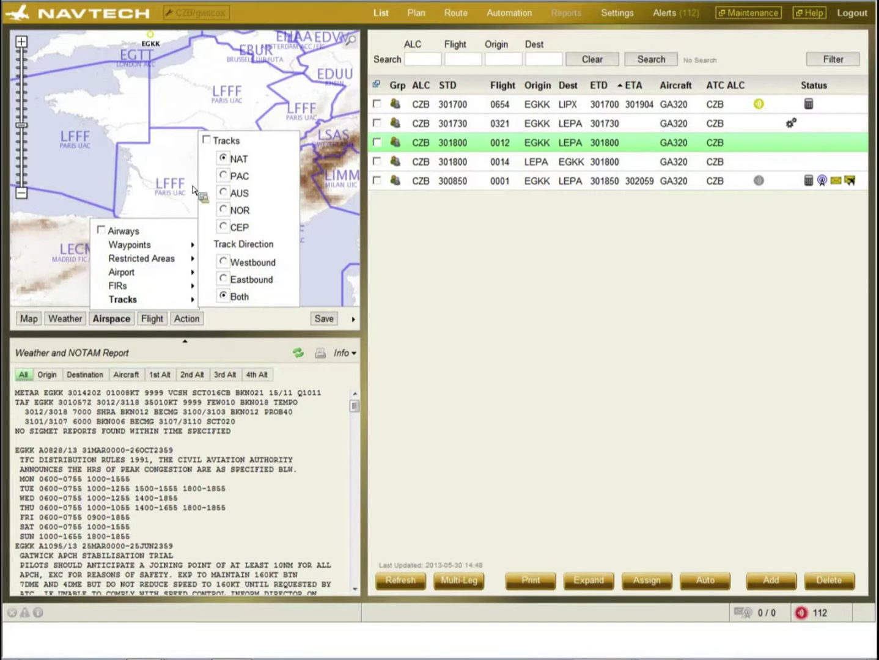
left_click(206, 140)
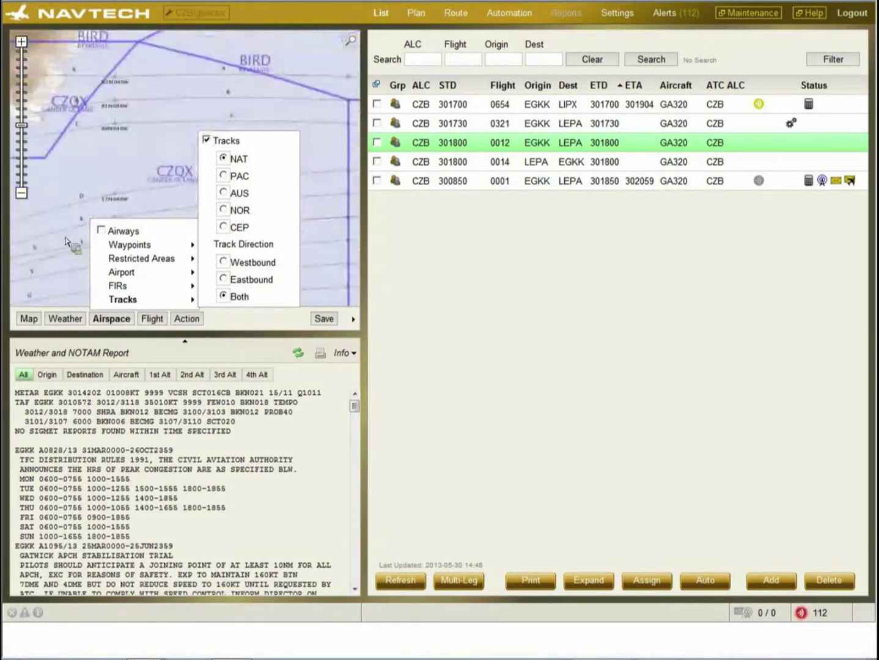
mouse_move(154, 80)
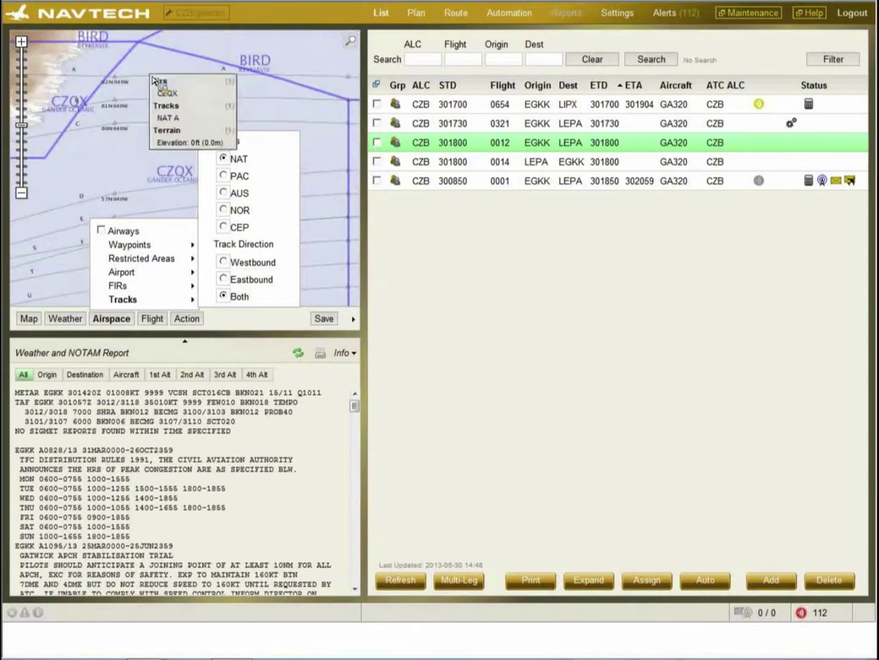
mouse_move(172, 118)
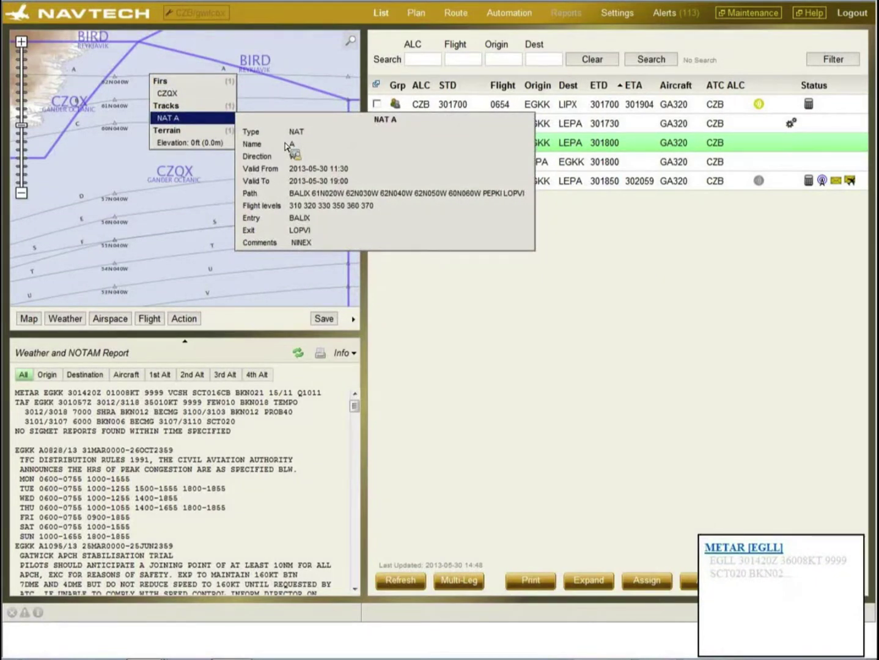
- Centre the map on departure airport EGKK with the Flight menu's Origin locator
left_click(147, 319)
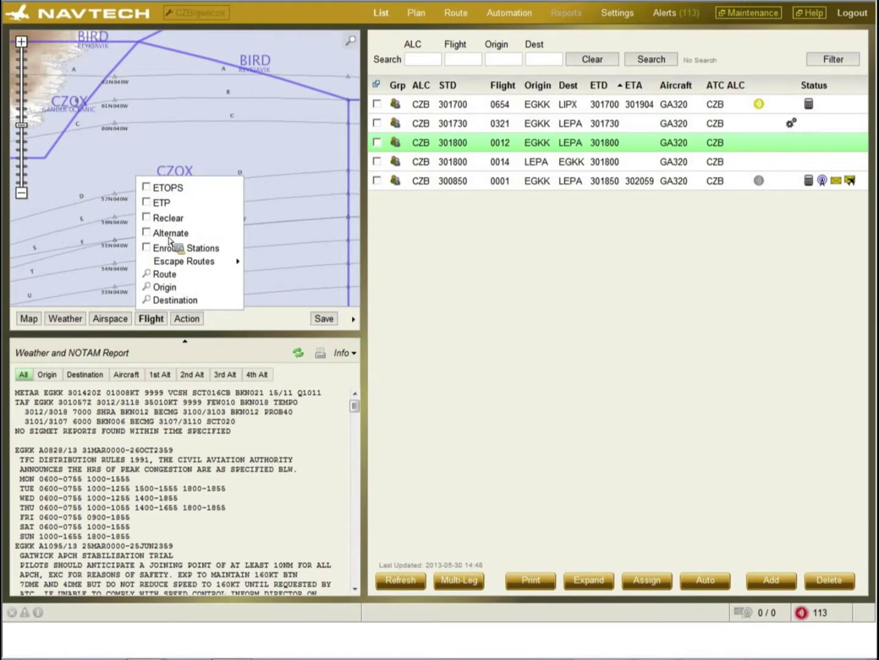
mouse_move(170, 261)
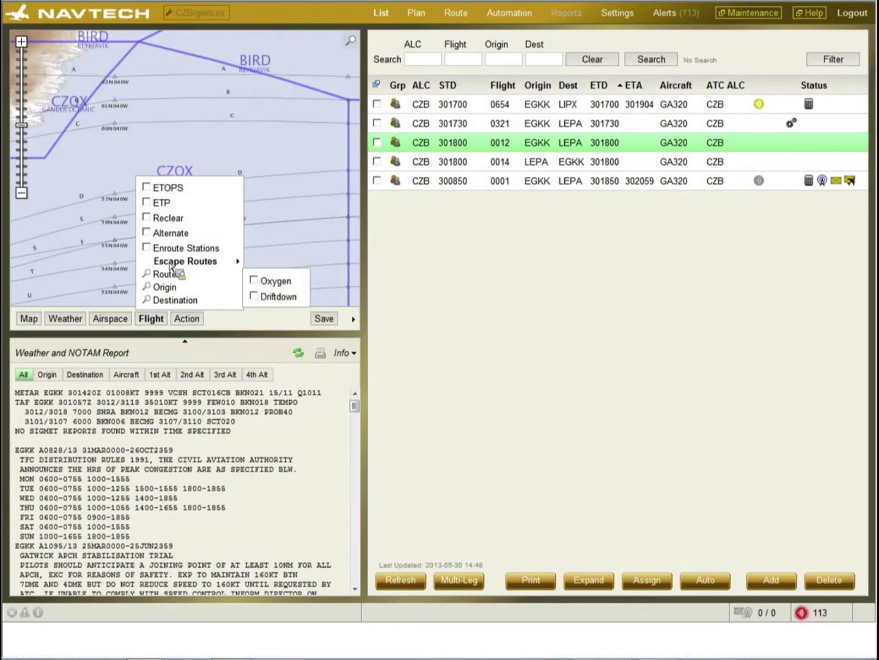
left_click(214, 296)
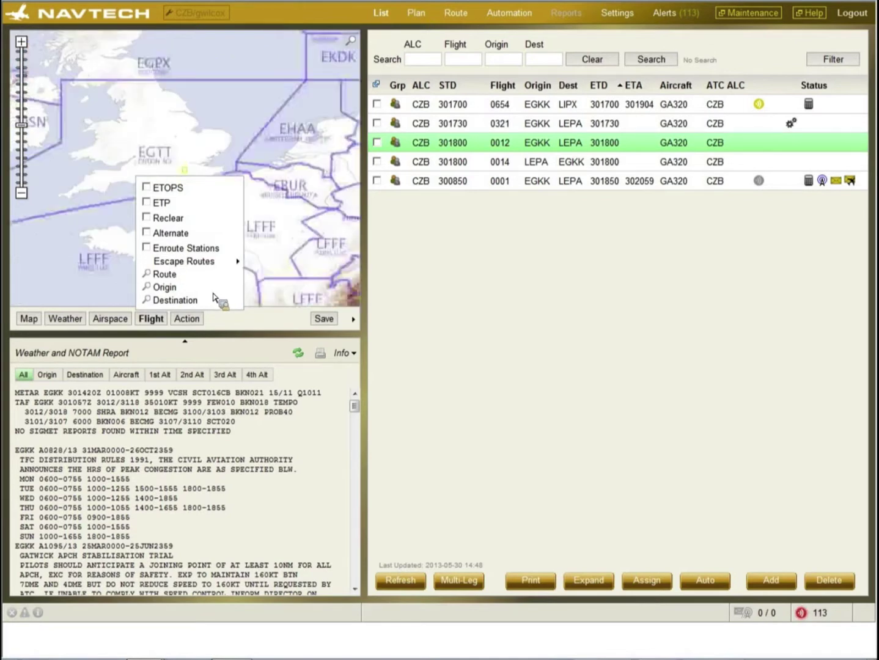
- Reset all map layers to clear the overlays, then collapse the map so the NOTAM report fills the column
left_click(185, 320)
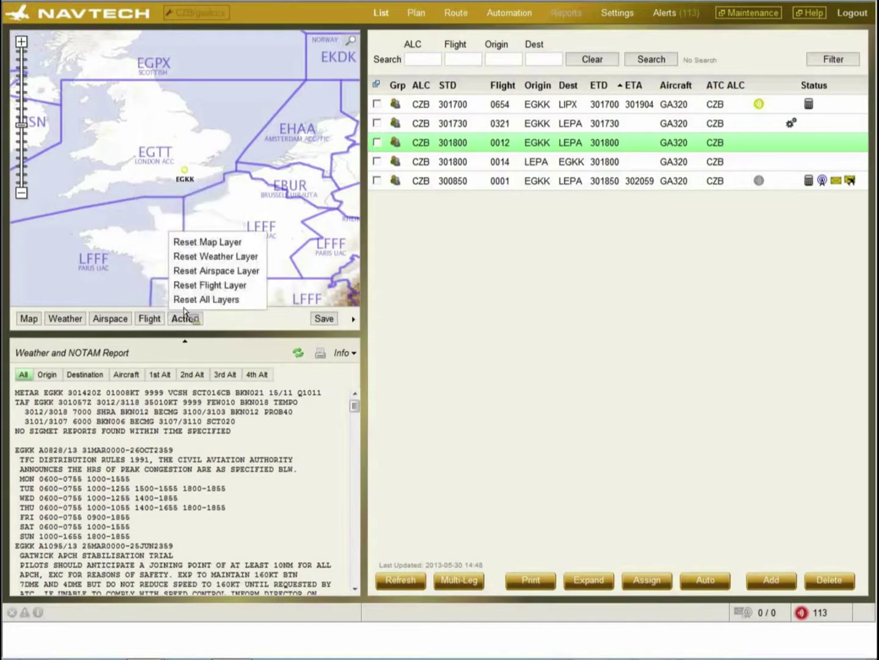
left_click(185, 304)
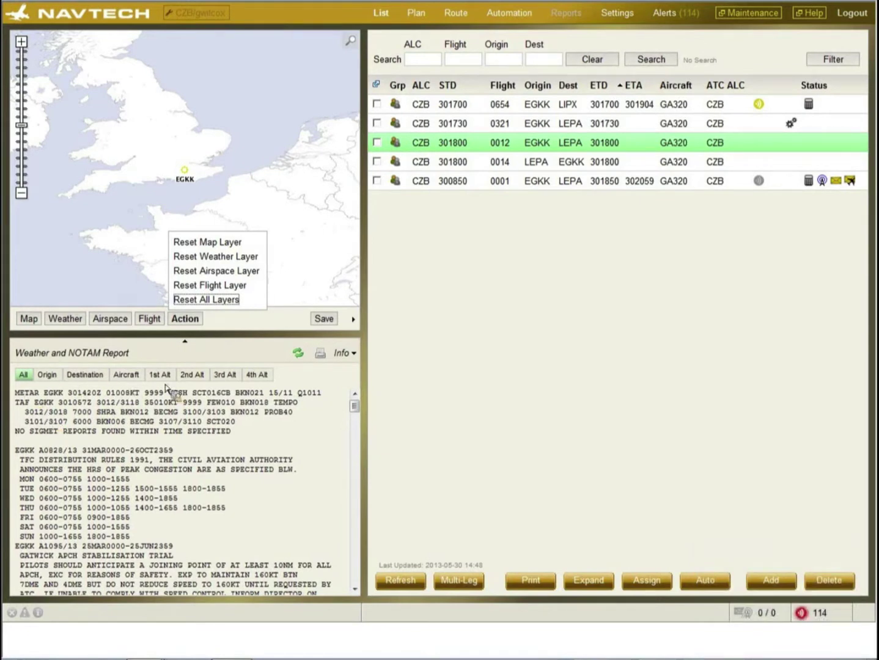
left_click(187, 343)
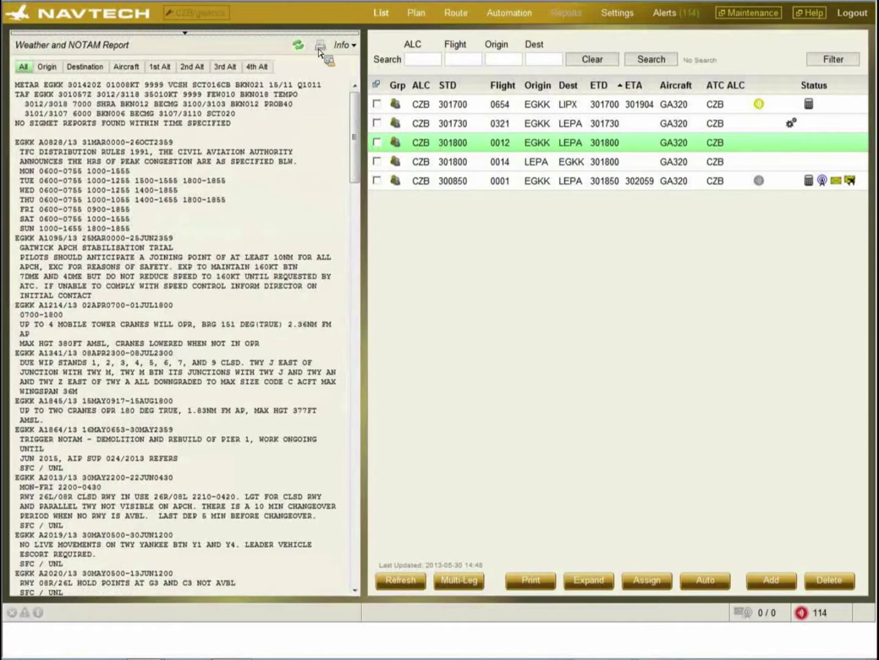
- Reopen the map above the NOTAM report, maximise it, then restore it beside the flight list
left_click(186, 35)
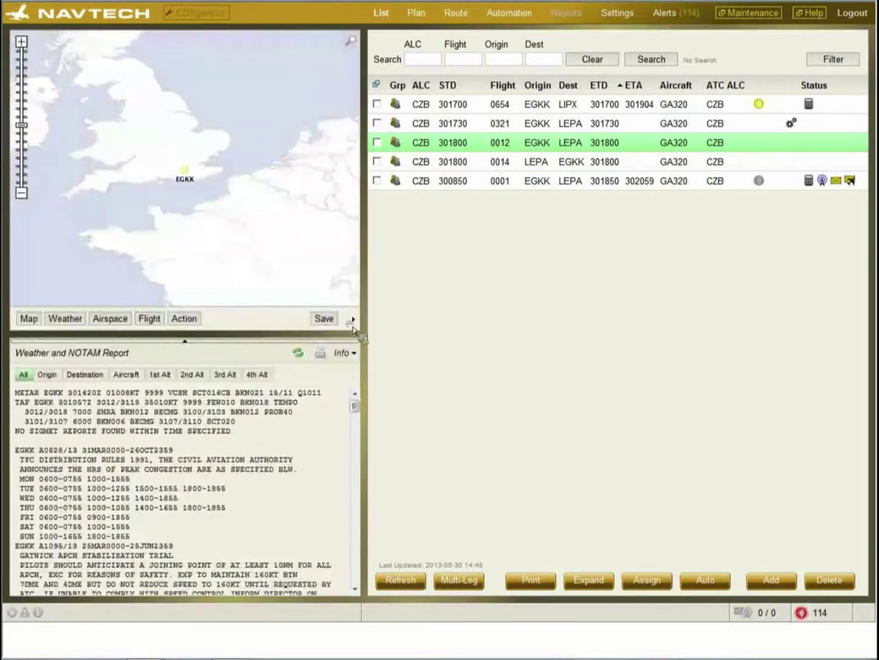
left_click(353, 330)
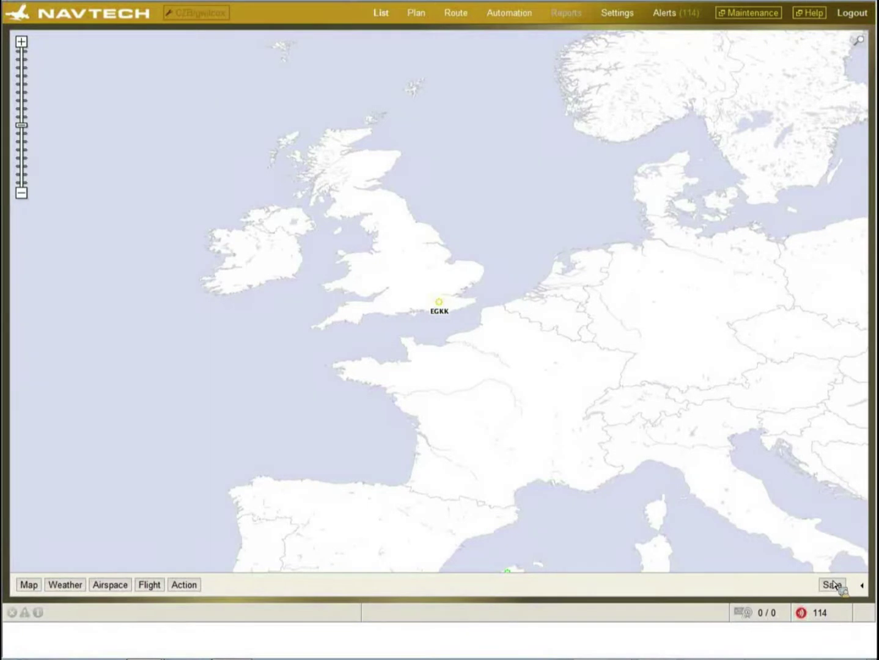
left_click(863, 586)
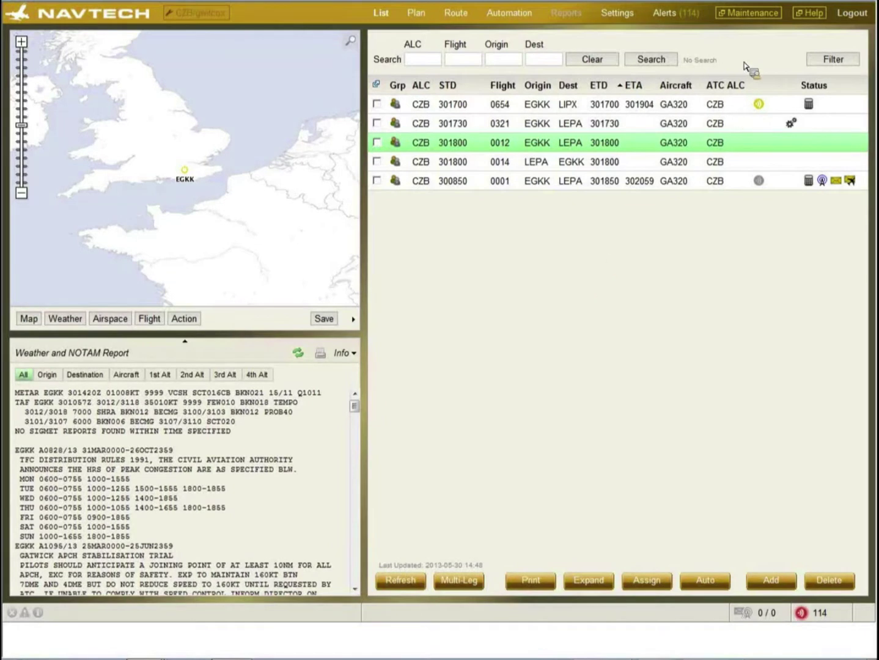
left_click(833, 61)
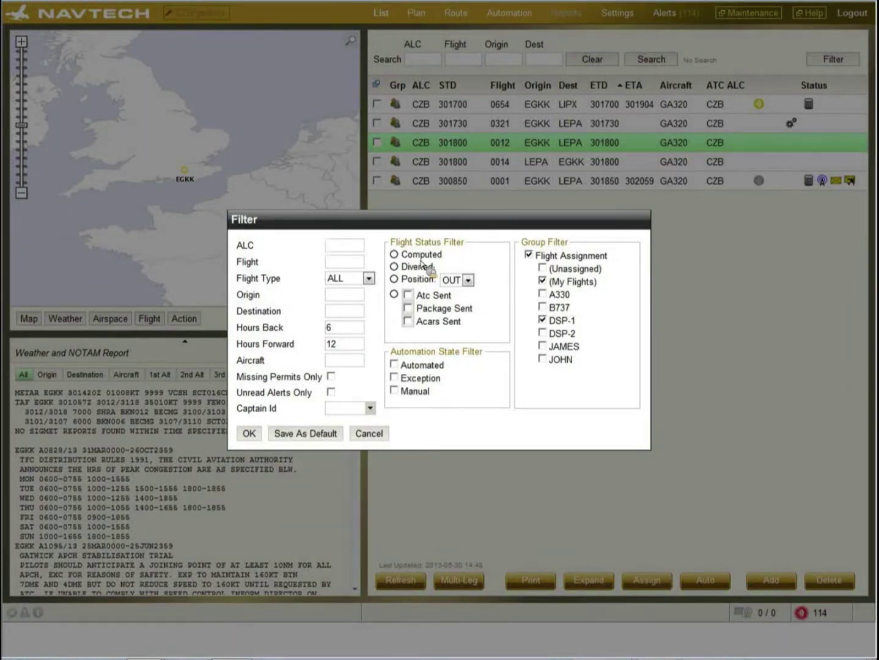
left_click(394, 255)
left_click(395, 258)
left_click(394, 255)
left_click(249, 434)
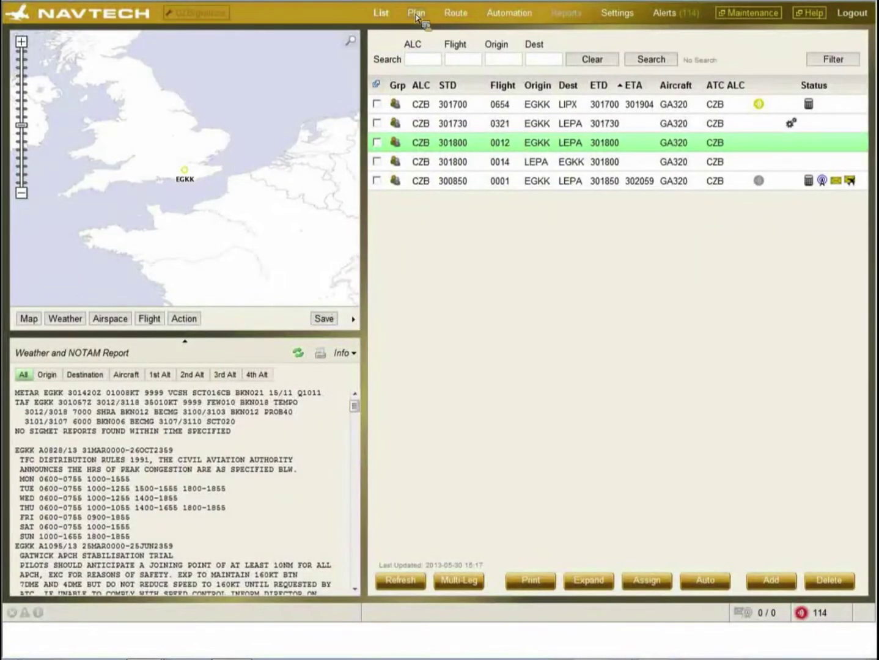
- Open flight 0012's plan, pan the map toward LEPA, and expand all flight info fields
left_click(415, 14)
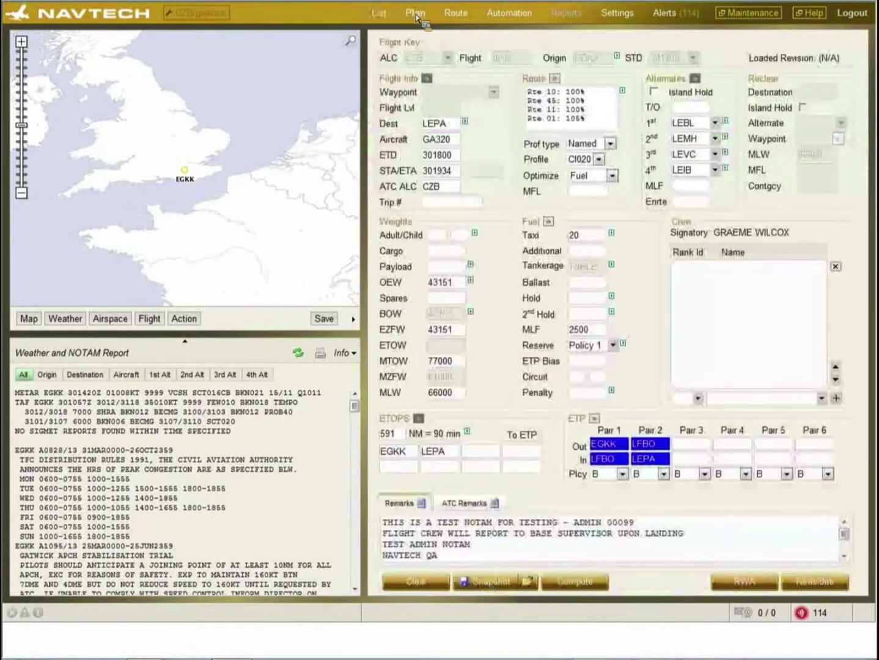
left_click_drag(135, 207, 75, 87)
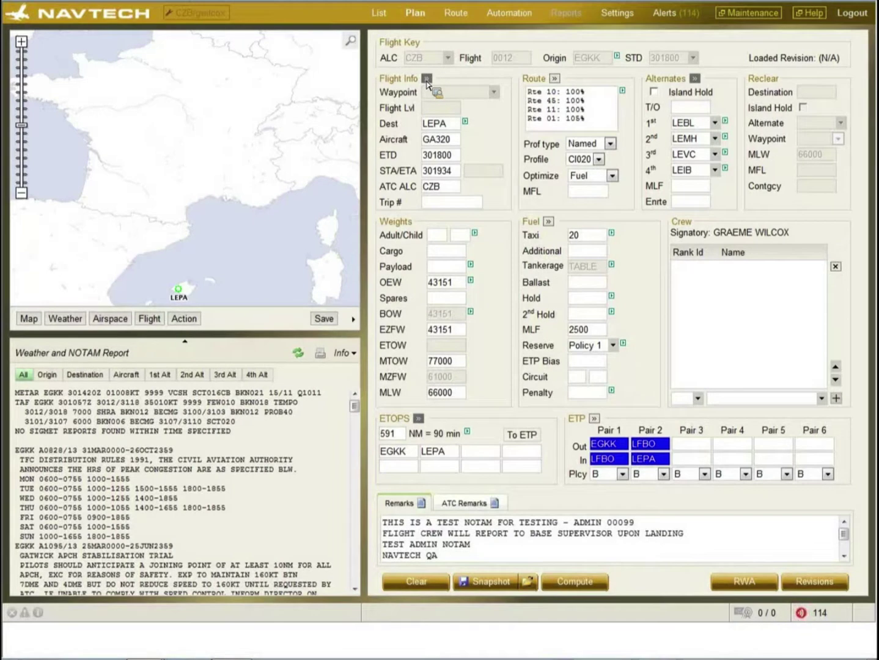
left_click(427, 80)
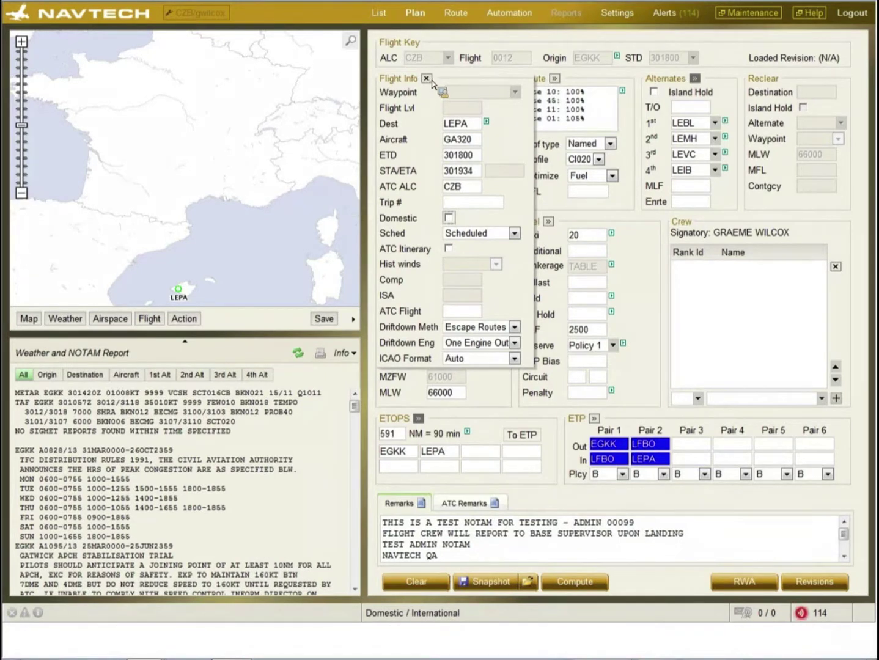
- Check LEPA and aircraft info, then change the ATC ALC code to DAN and flight number to 1234
left_click(463, 128)
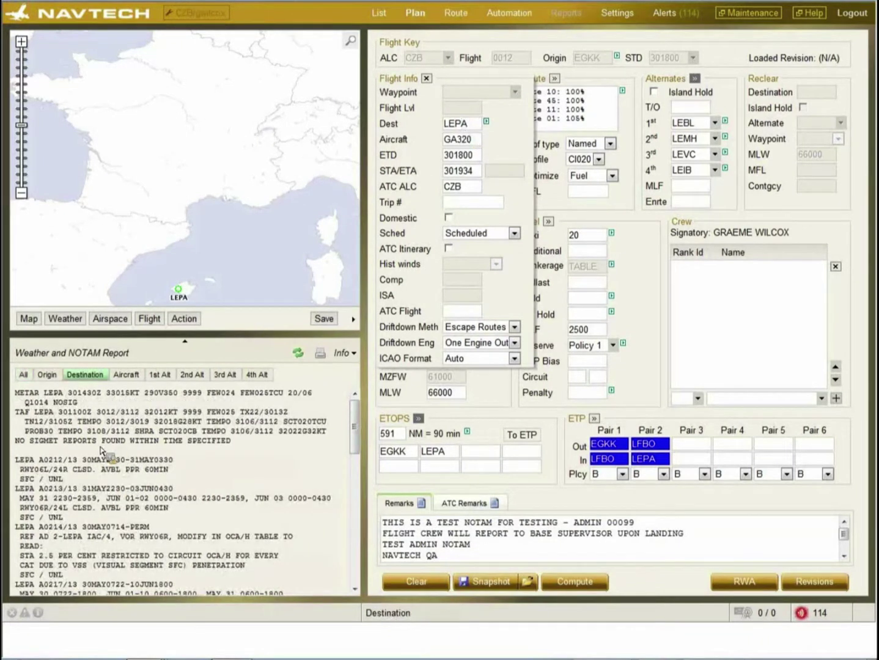
left_click(476, 142)
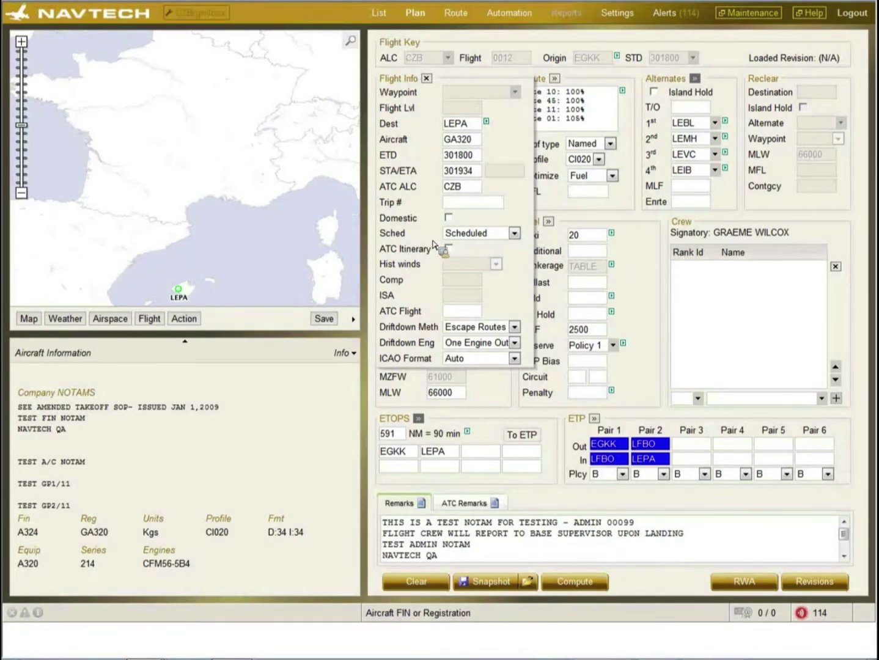
double_click(460, 186)
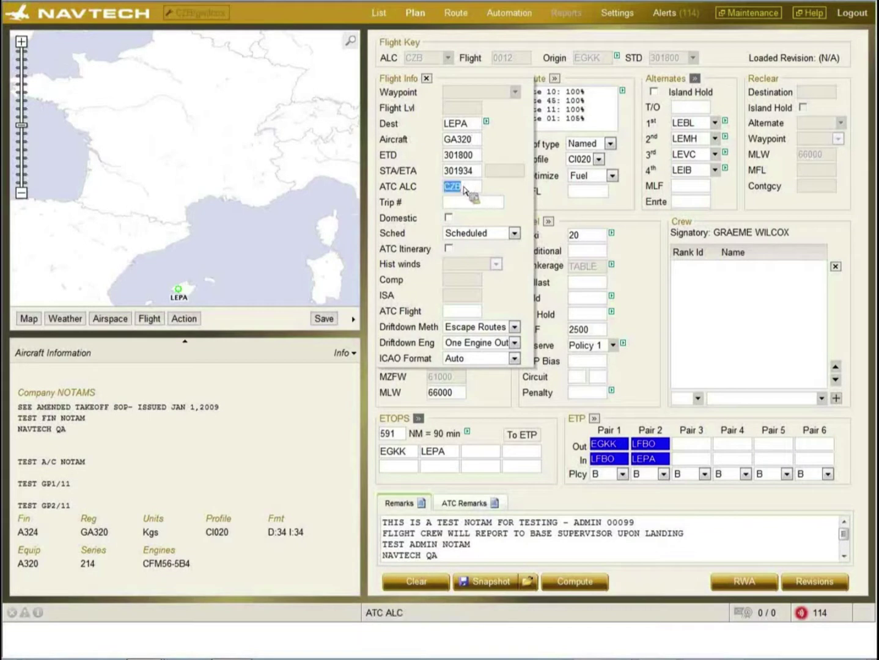
key("Delete")
type("DAN")
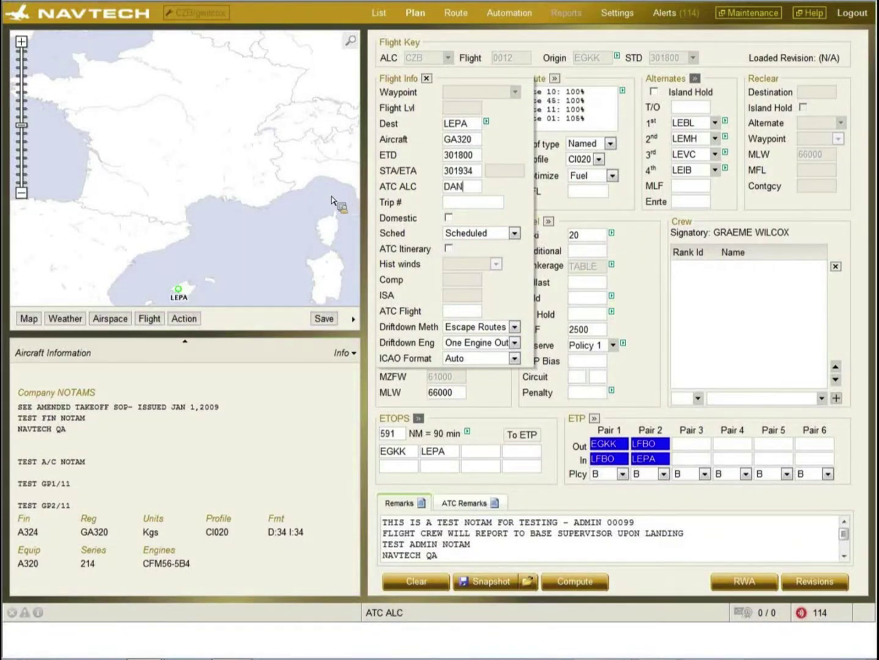
left_click(448, 314)
type("1234")
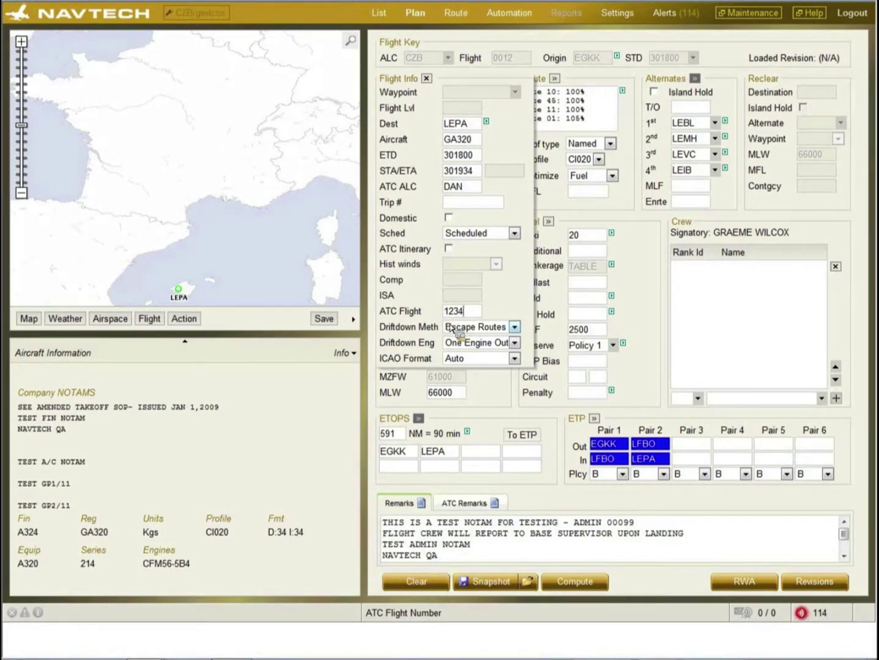
- Keep drift-down method Escape Routes and engine status One Engine Out, then collapse the flight info
left_click(515, 328)
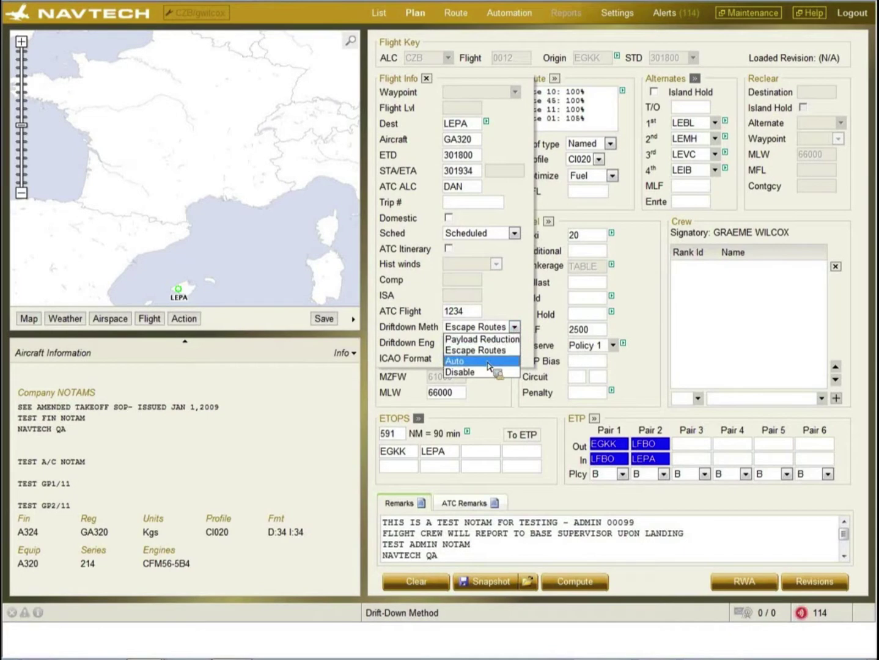
left_click(506, 297)
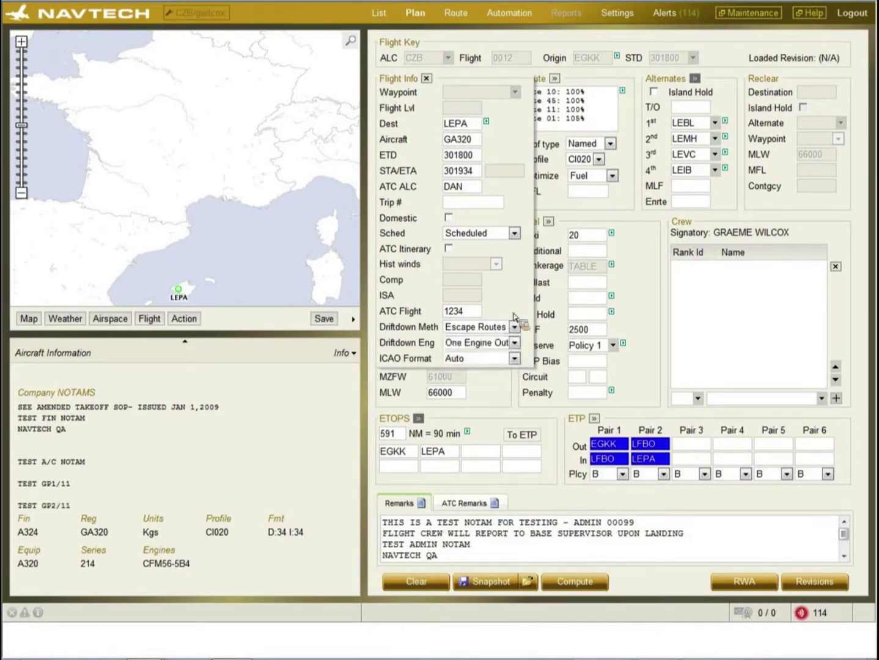
left_click(514, 343)
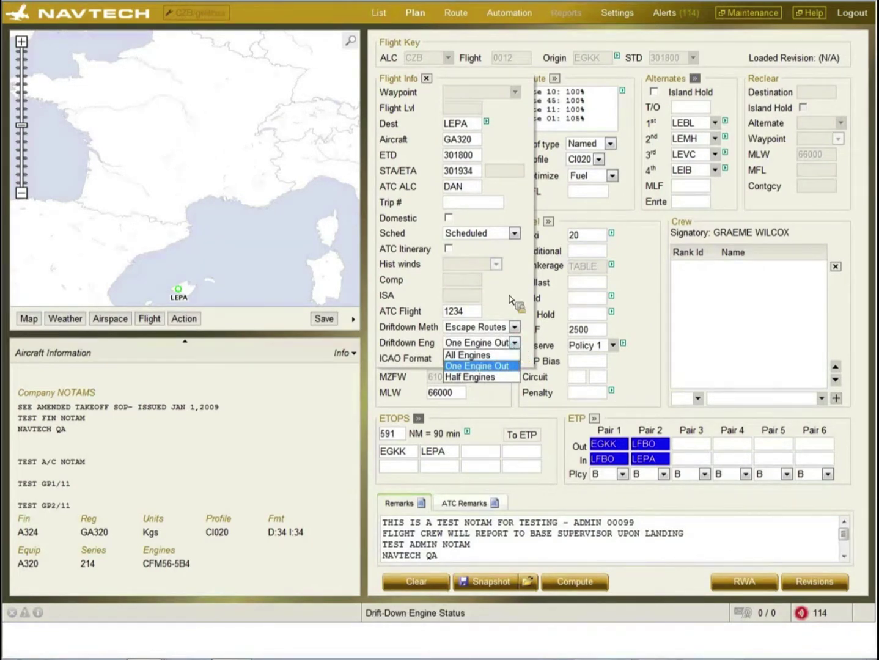
left_click(509, 298)
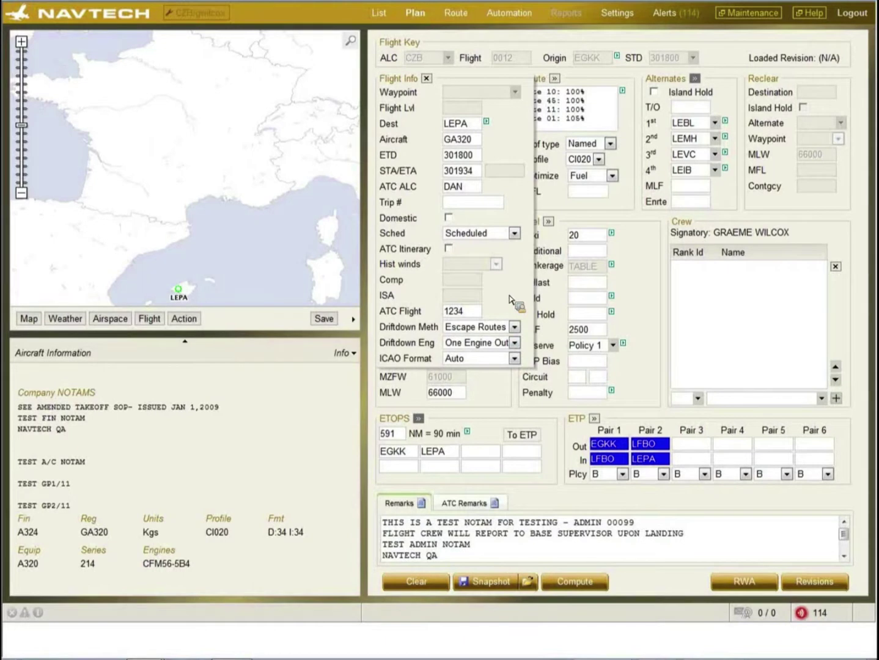
left_click(427, 79)
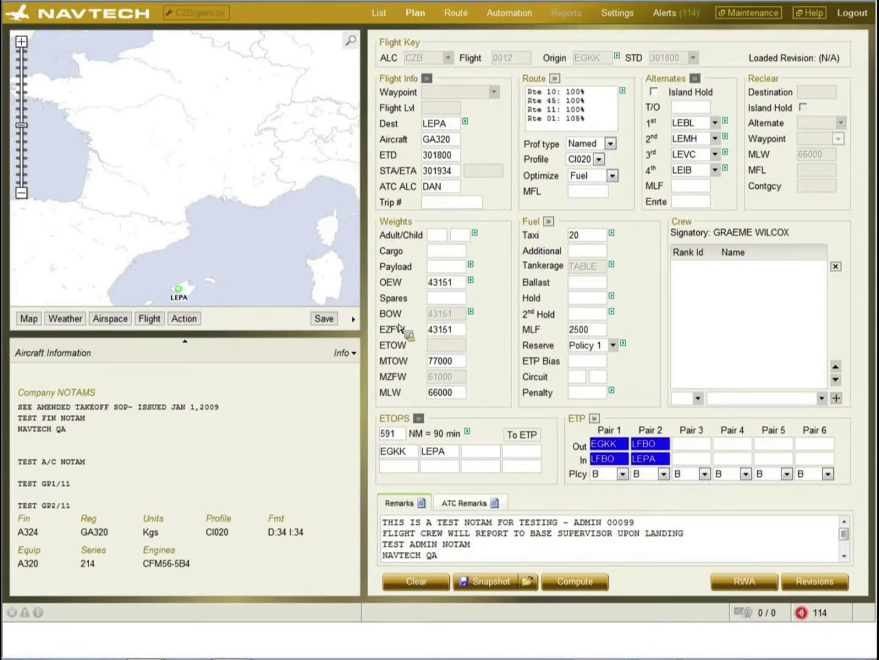
- Enter 150 adult and 10 child passengers and 2000 cargo
left_click(438, 239)
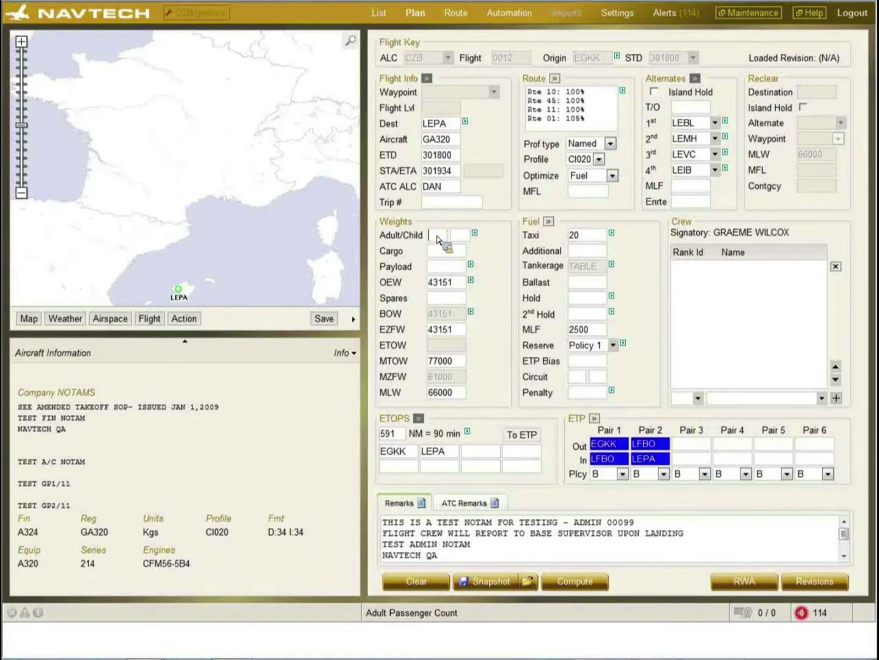
left_click(474, 235)
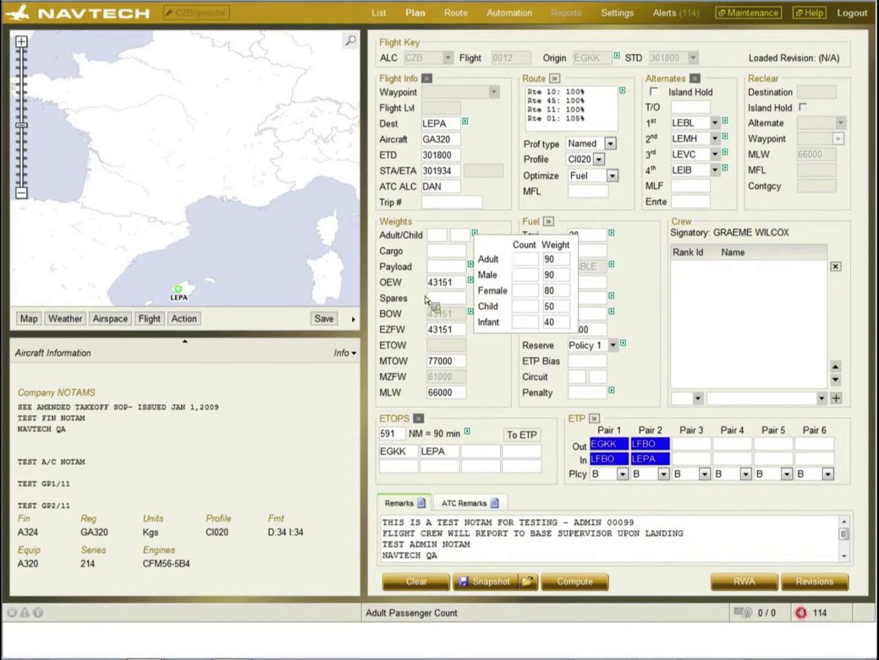
left_click(435, 235)
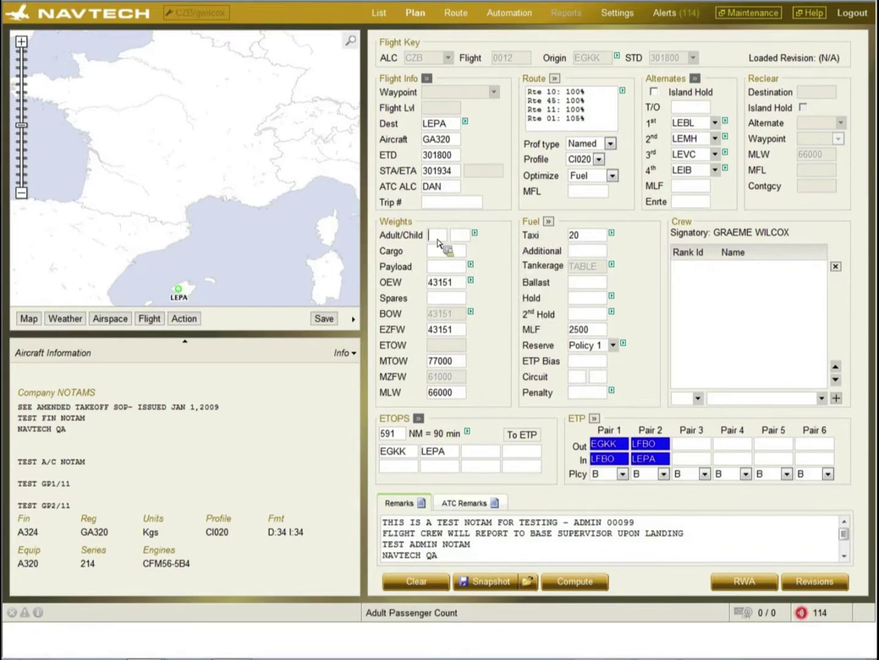
type("150")
key("Tab")
type("10")
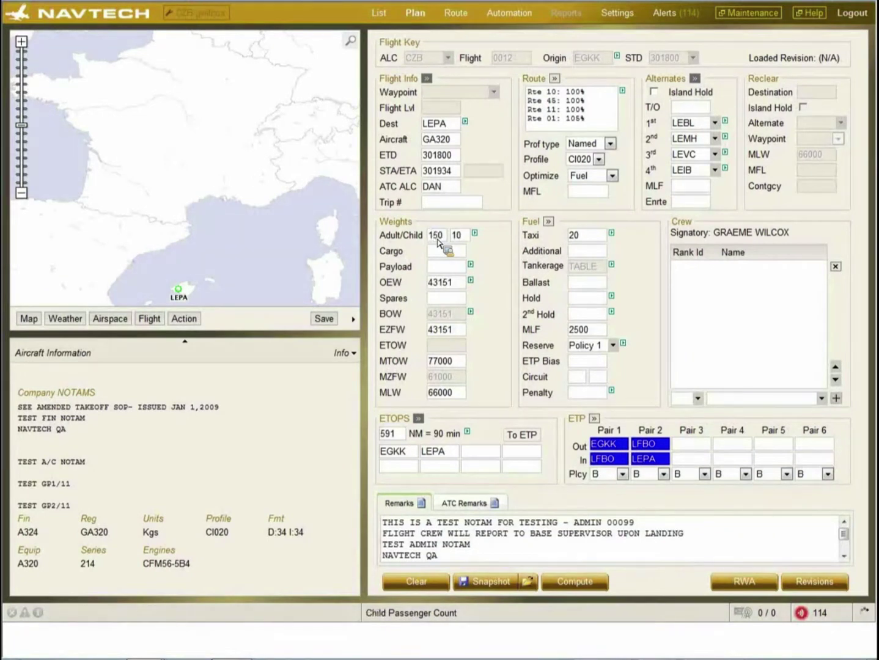
left_click(437, 253)
type("2")
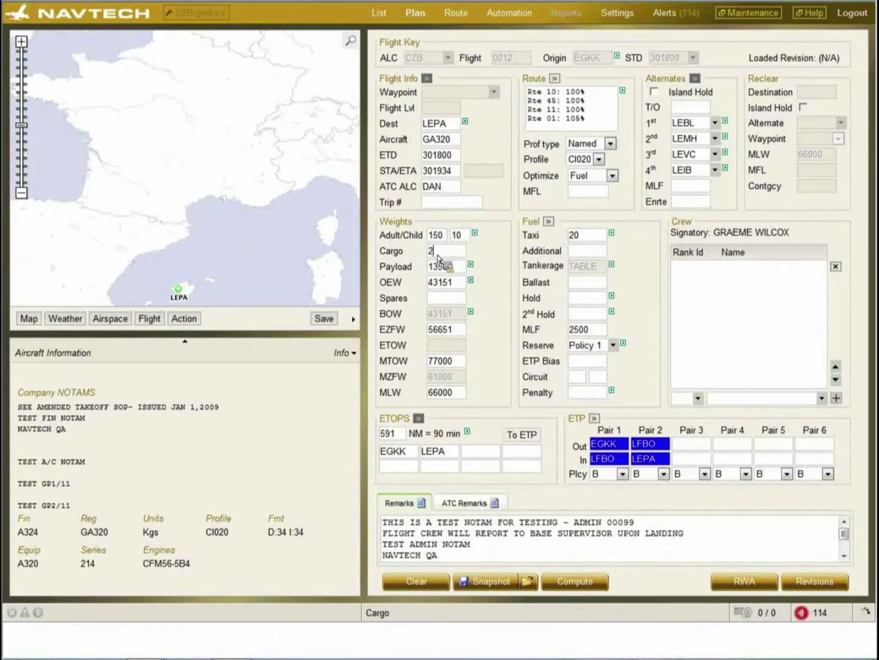
type("000")
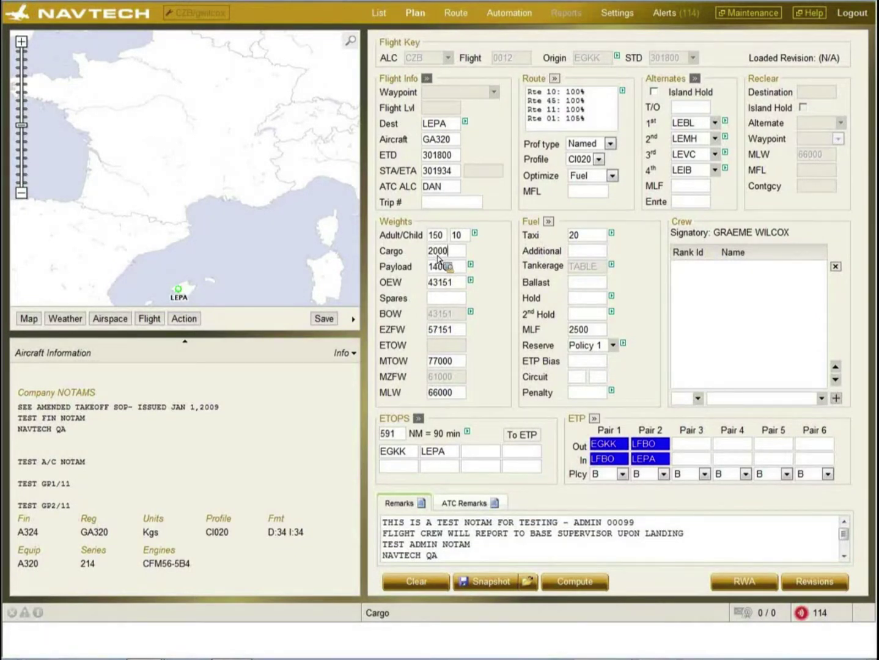
- Lower the maximum takeoff weight from 77000 to 70000
mouse_move(471, 282)
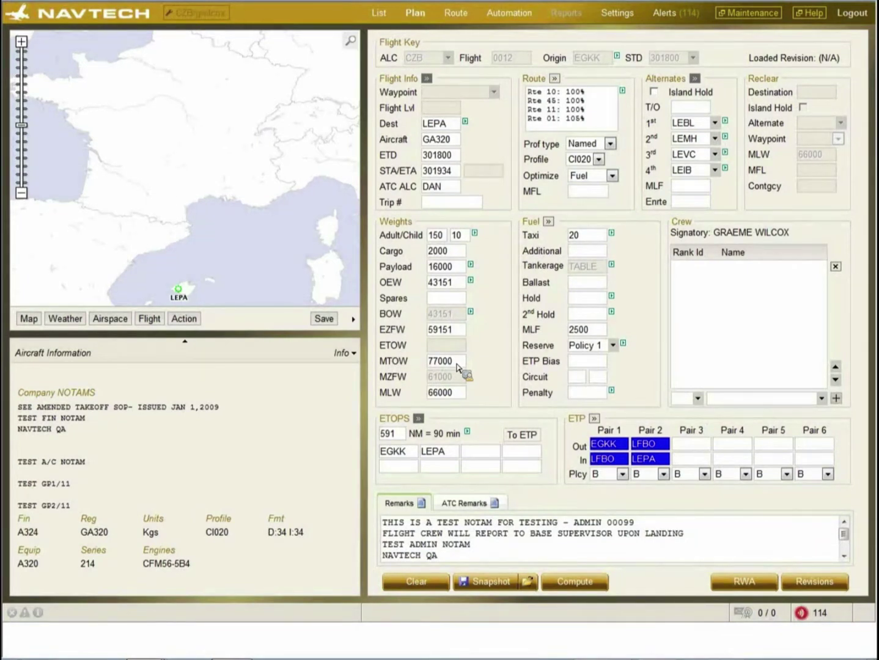
left_click(456, 364)
key("BackSpace")
key("BackSpace")
key("BackSpace")
key("BackSpace")
type("0000")
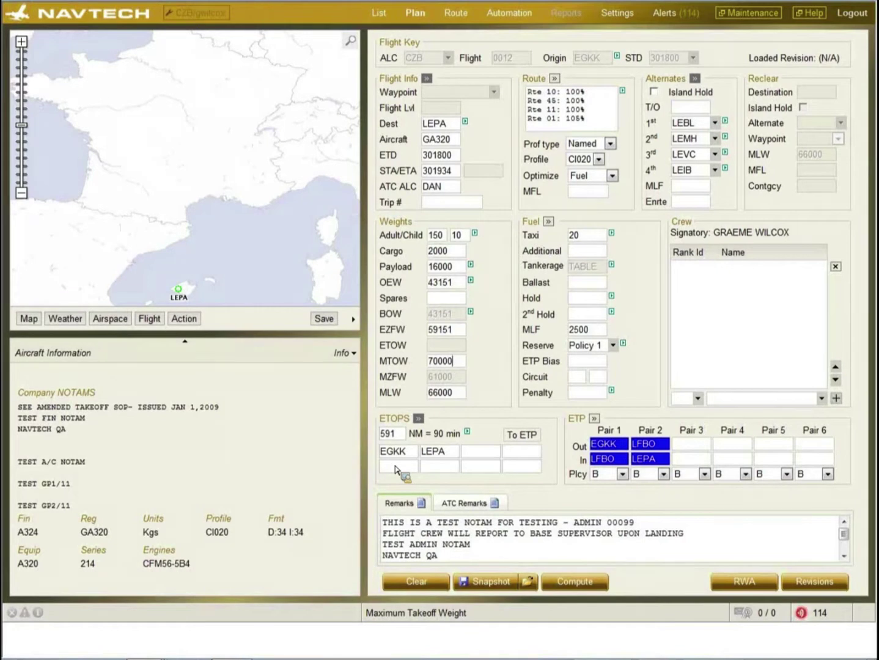
- Glance at the ETOPS details, then show the ATC remarks reading TEST FIELD 18 REMARK
left_click(419, 419)
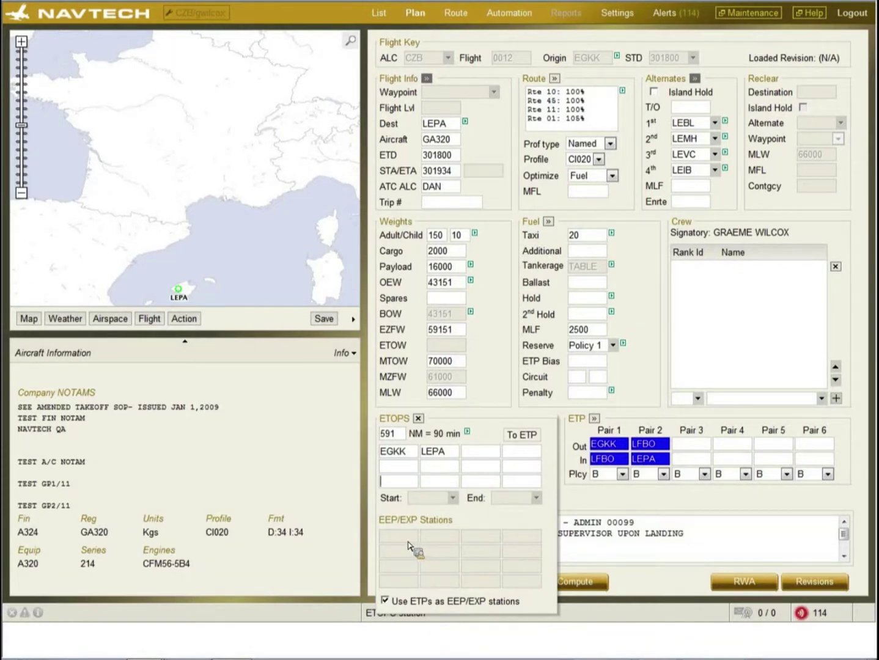
left_click(420, 420)
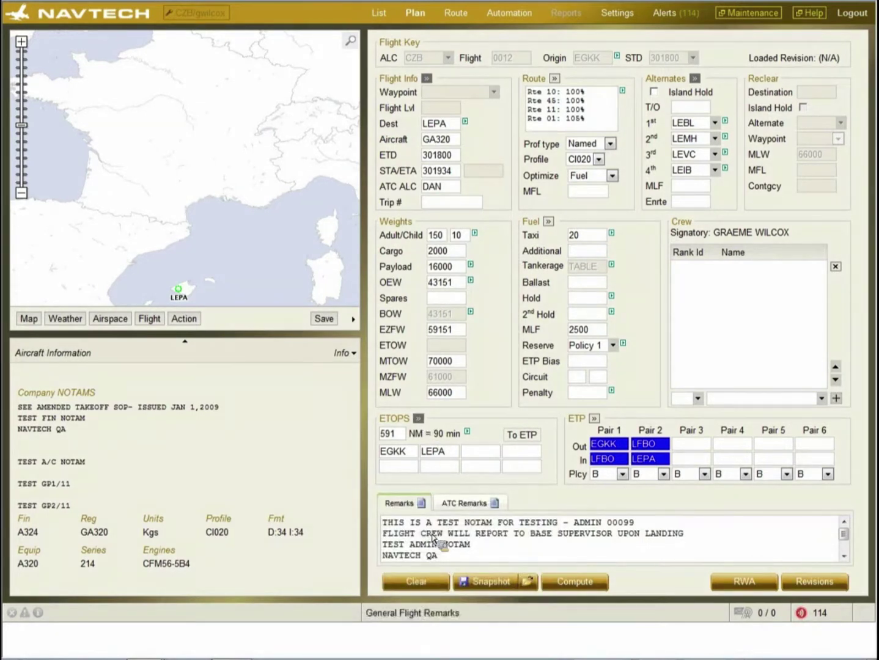
left_click(464, 504)
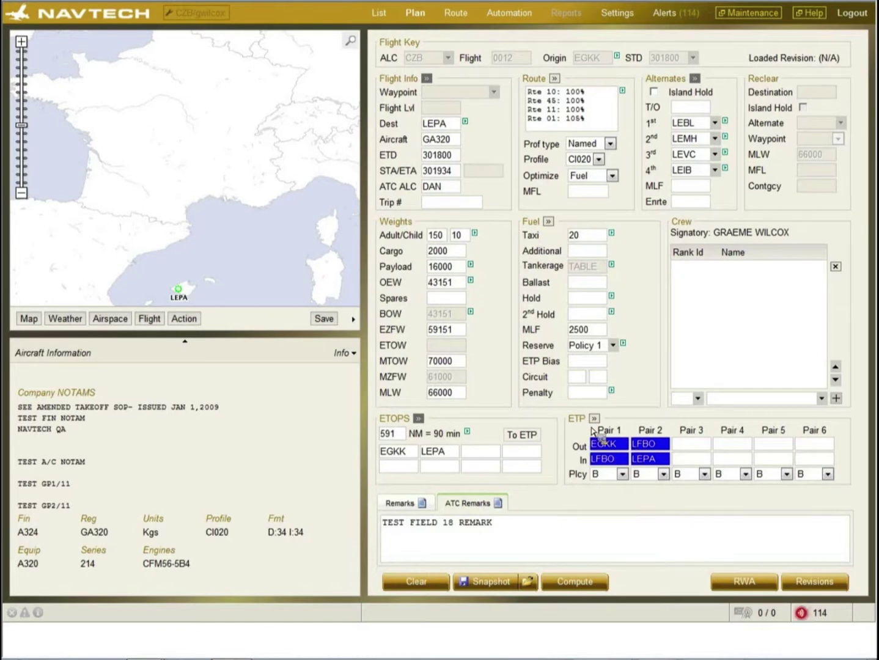
- Review the ETP pair policies, leaving Pair 1 at B, then bring up the crew rank list
left_click(594, 420)
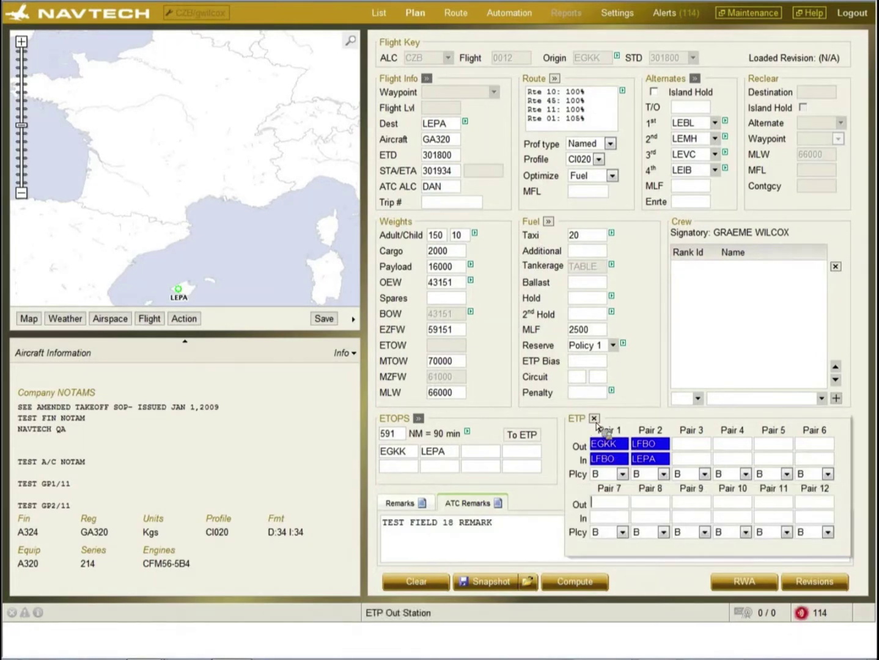
left_click(622, 474)
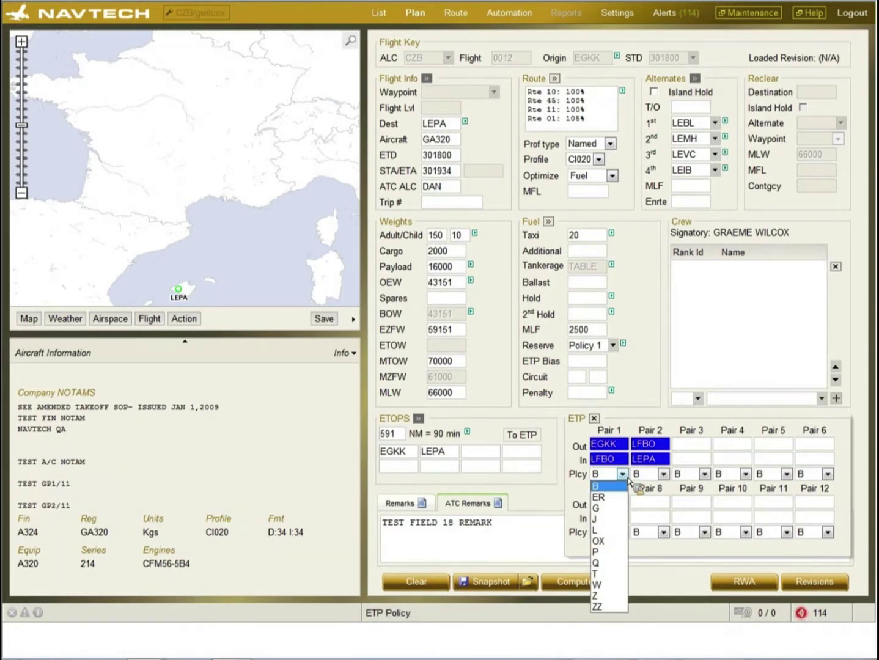
left_click(594, 419)
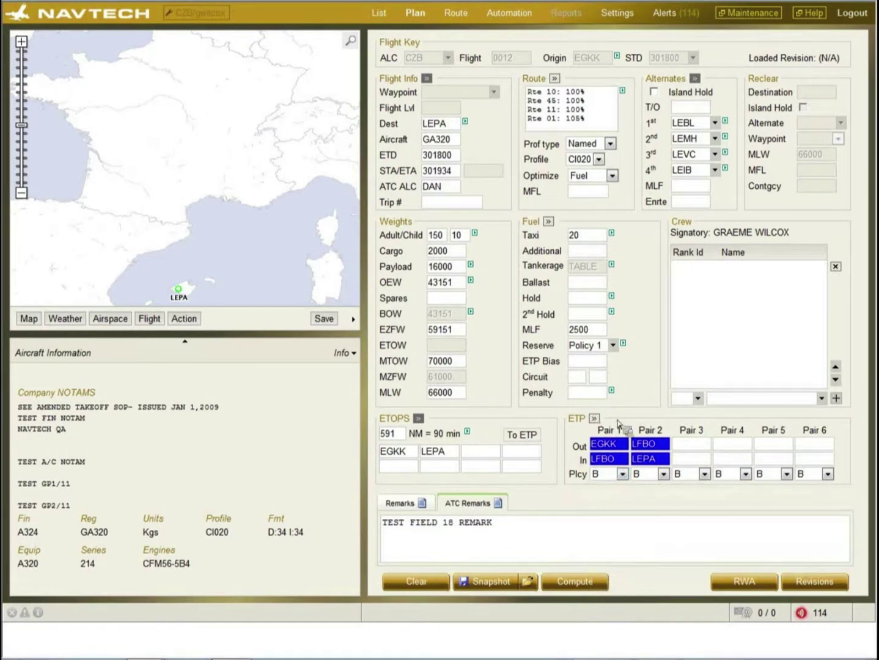
left_click(699, 399)
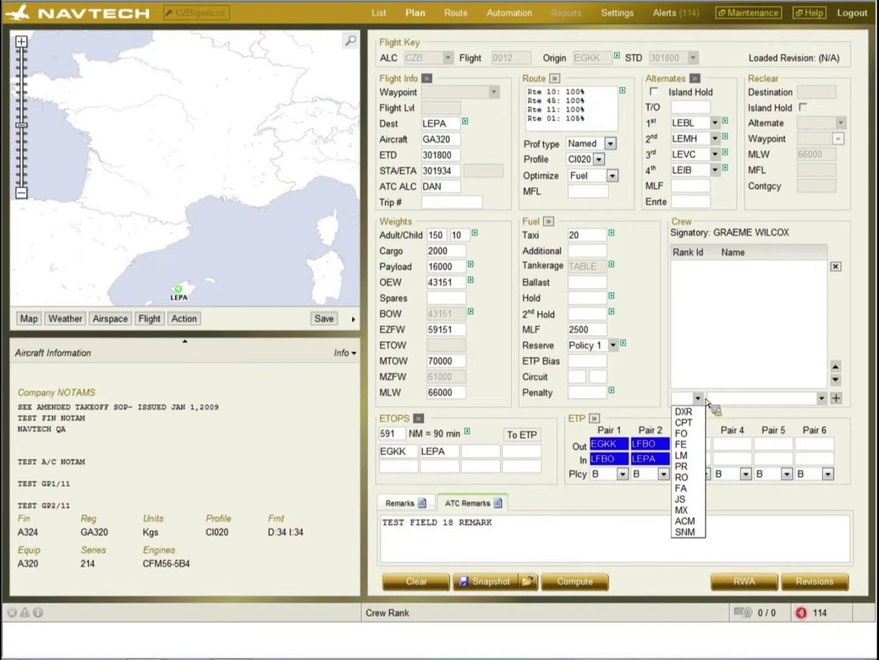
- Add the first listed crew member as CPT, then delete that crew row again
left_click(685, 423)
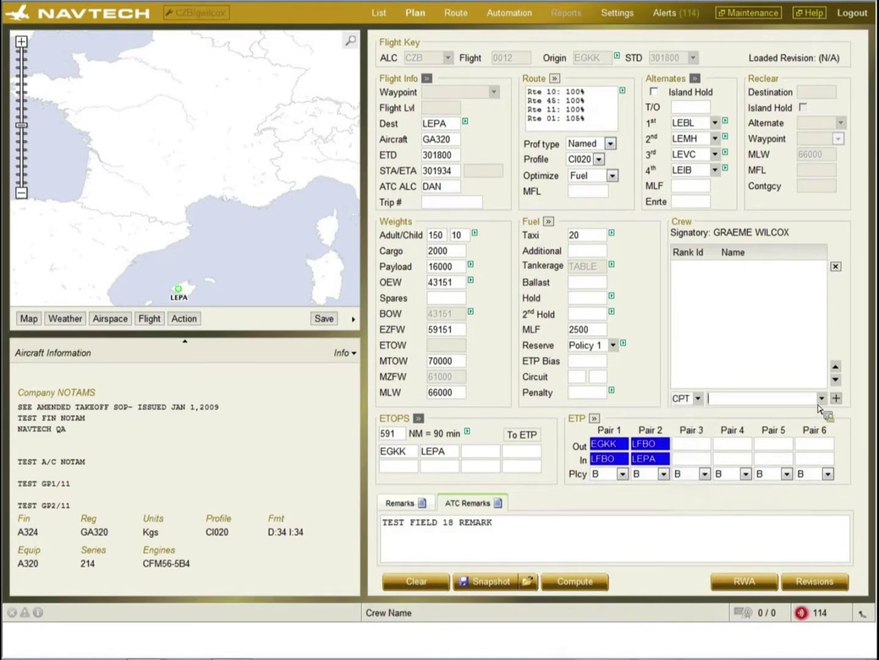
left_click(821, 398)
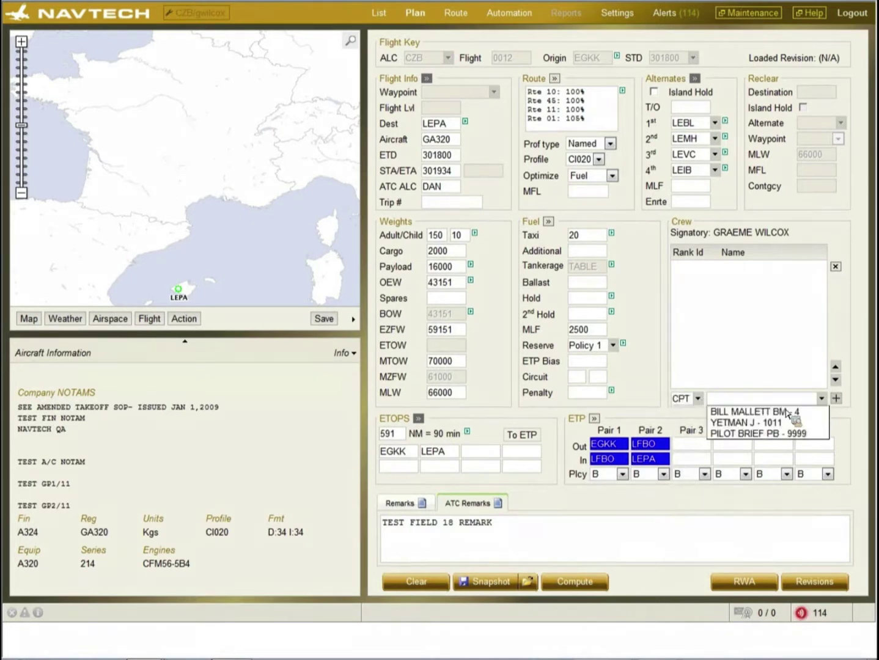
left_click(770, 413)
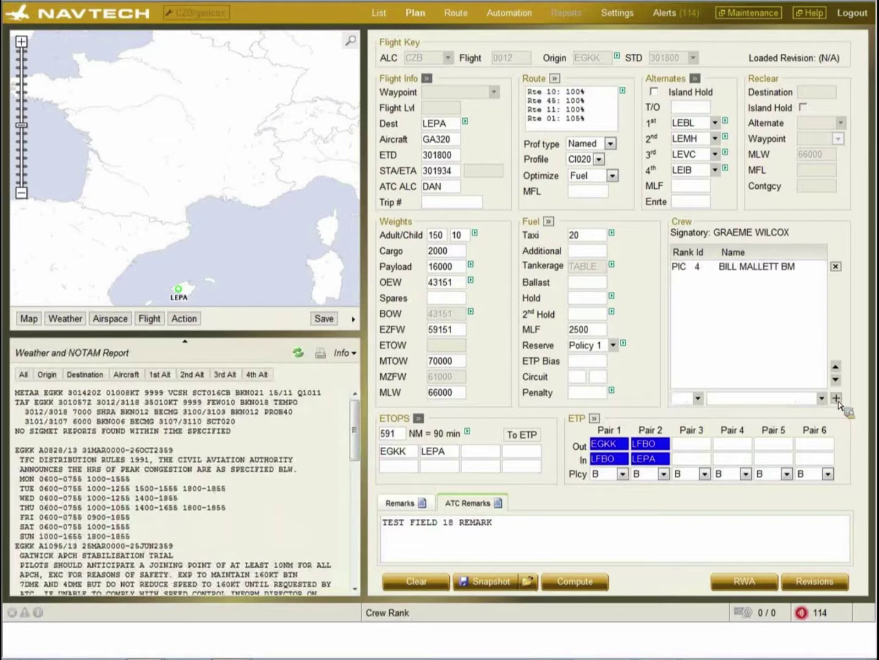
left_click(755, 270)
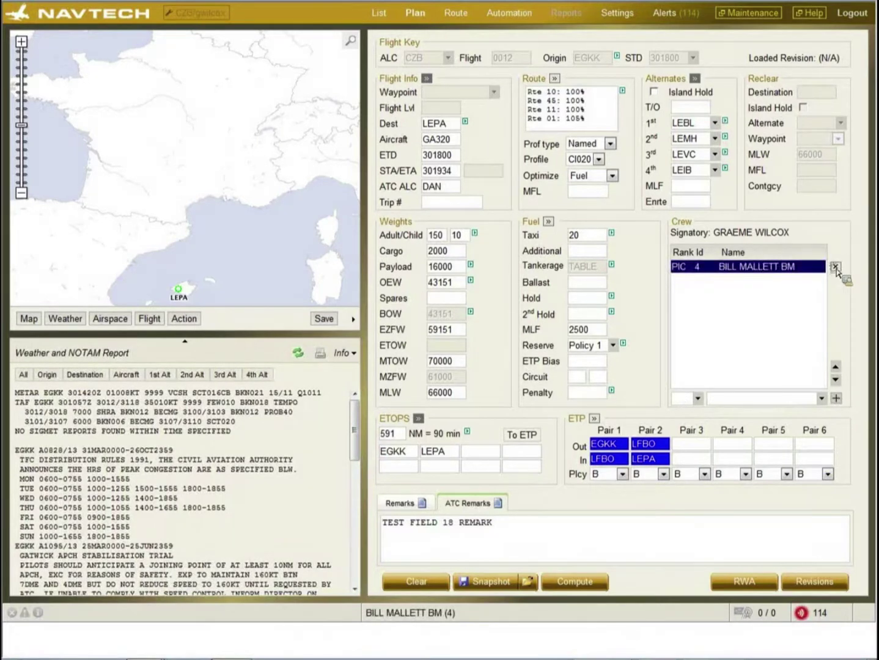
left_click(835, 268)
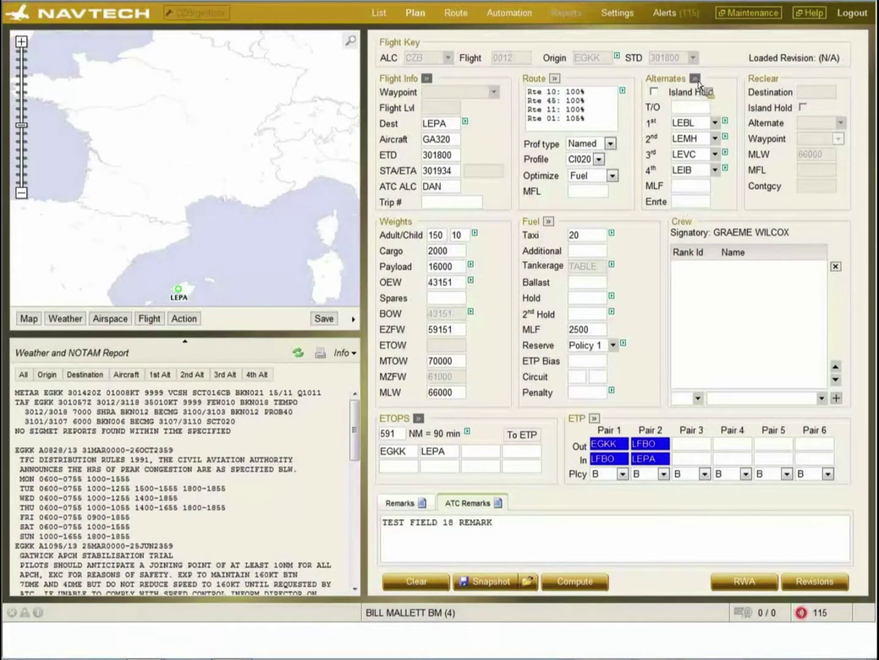
left_click(695, 78)
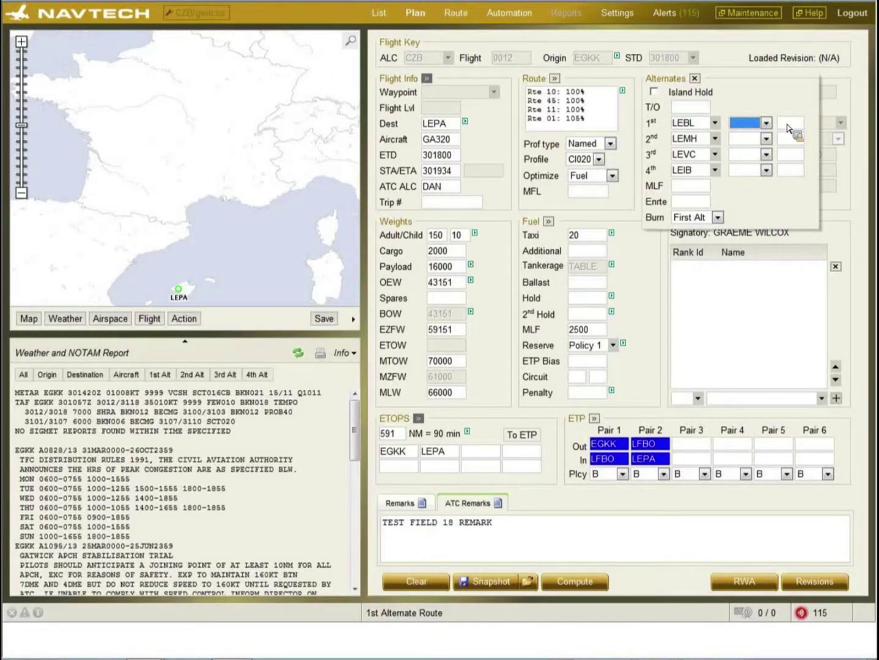
left_click(718, 218)
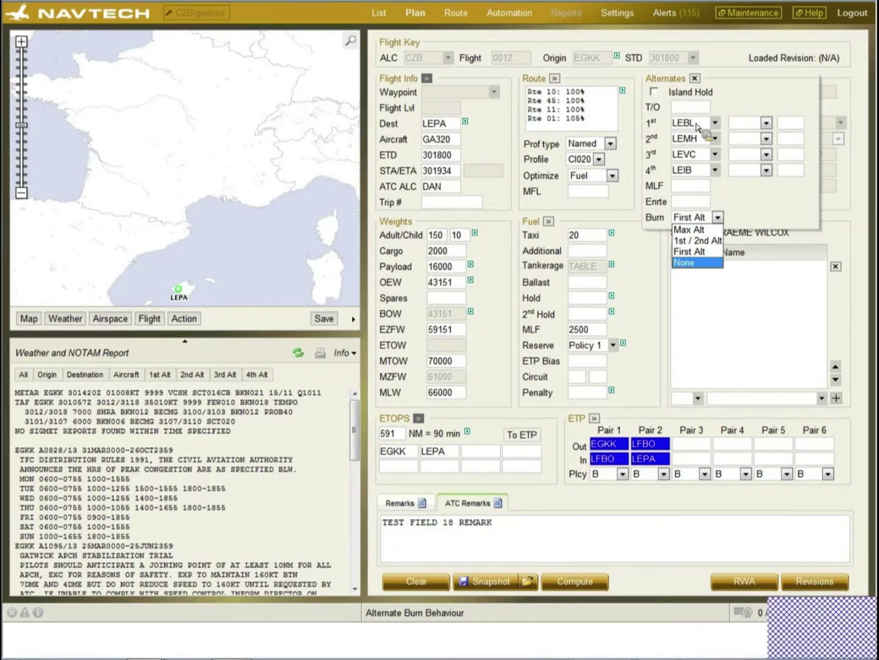
left_click(695, 79)
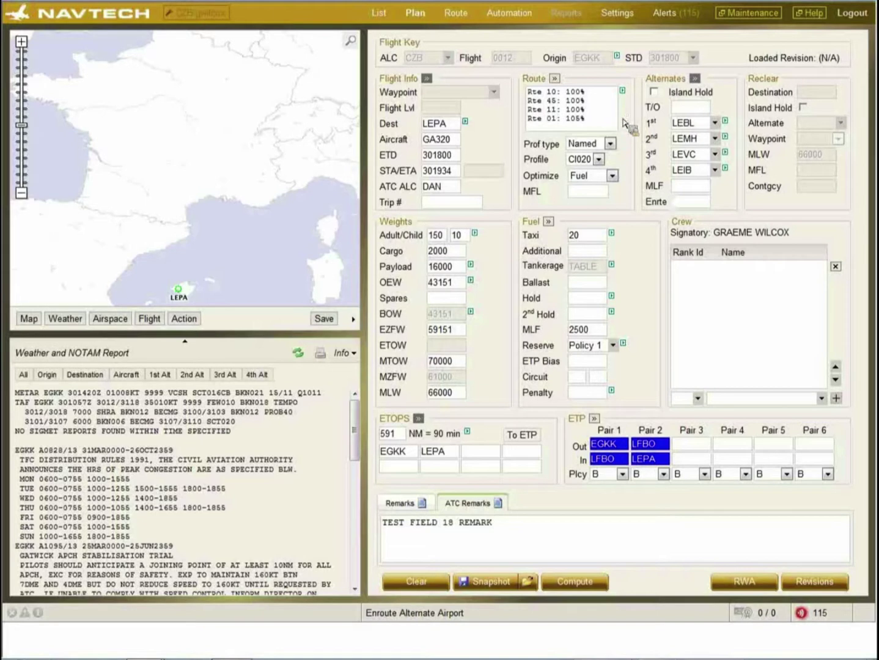
- Apply Route 10 to the flight and browse the cost index profiles, keeping CI020
left_click(546, 92)
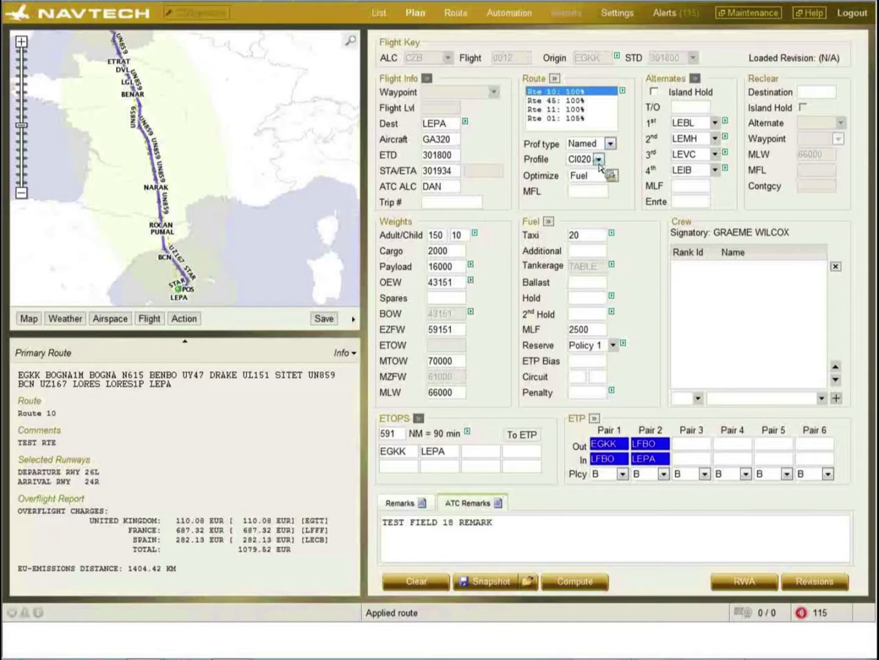
left_click(598, 160)
left_click_drag(599, 270, 592, 454)
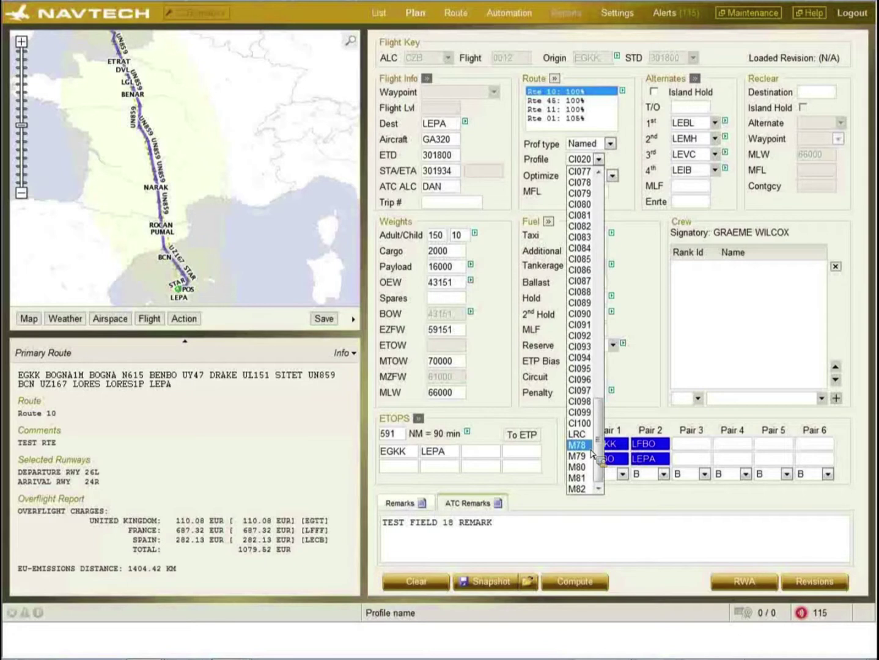
left_click(632, 165)
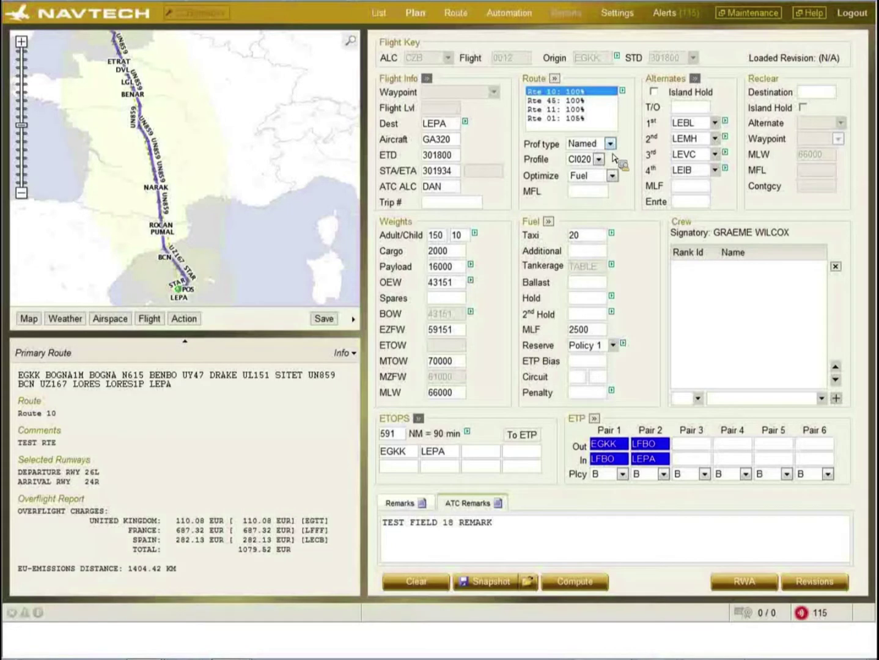
- Switch the profile type to CI and revisit the profile type choices
left_click(611, 144)
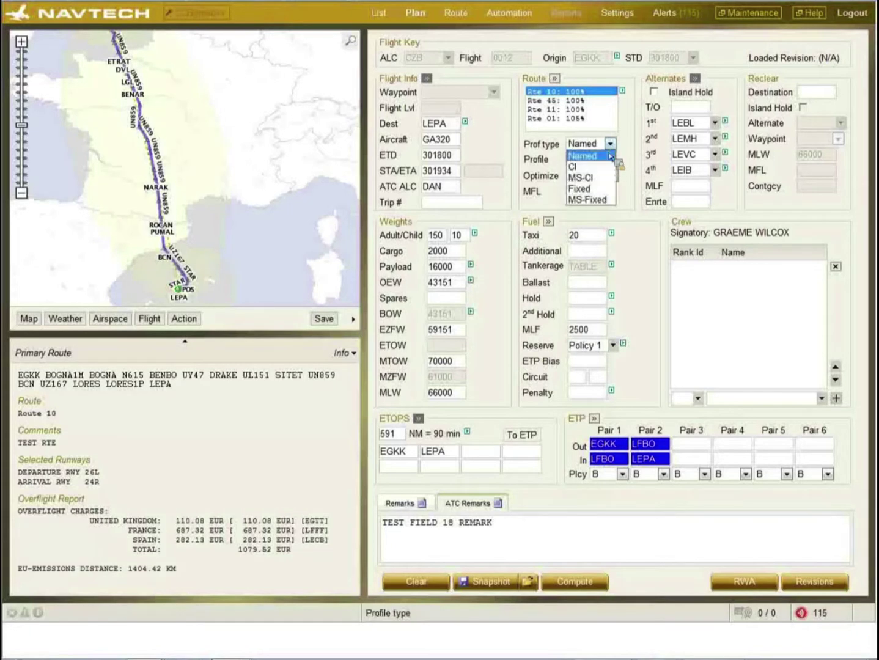
left_click(603, 167)
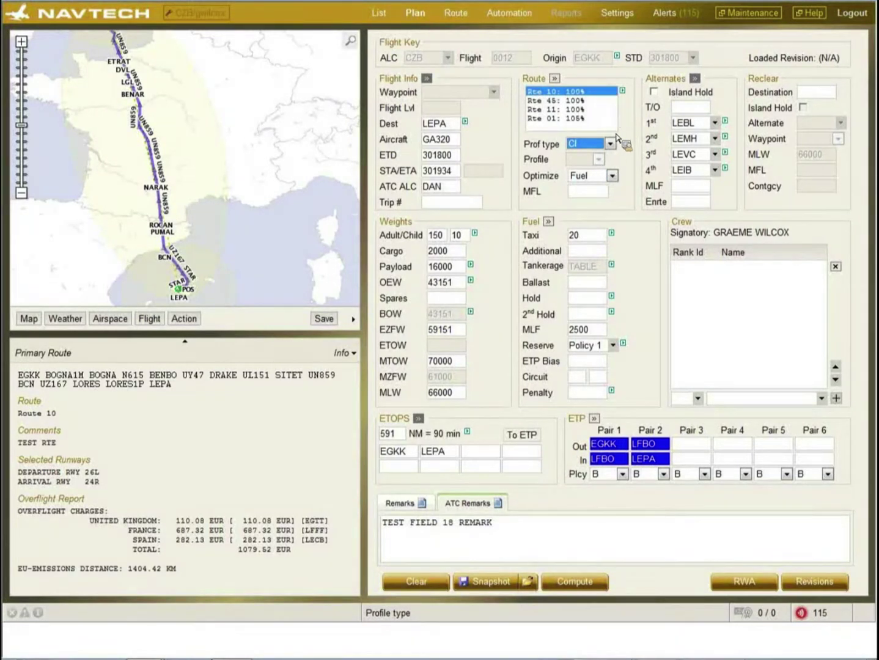
left_click(611, 144)
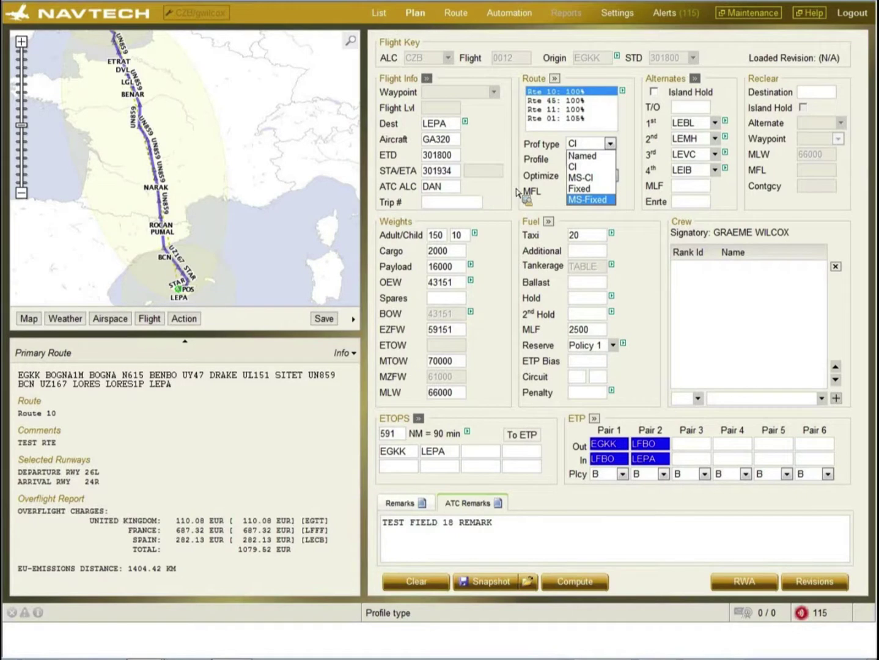
left_click(613, 147)
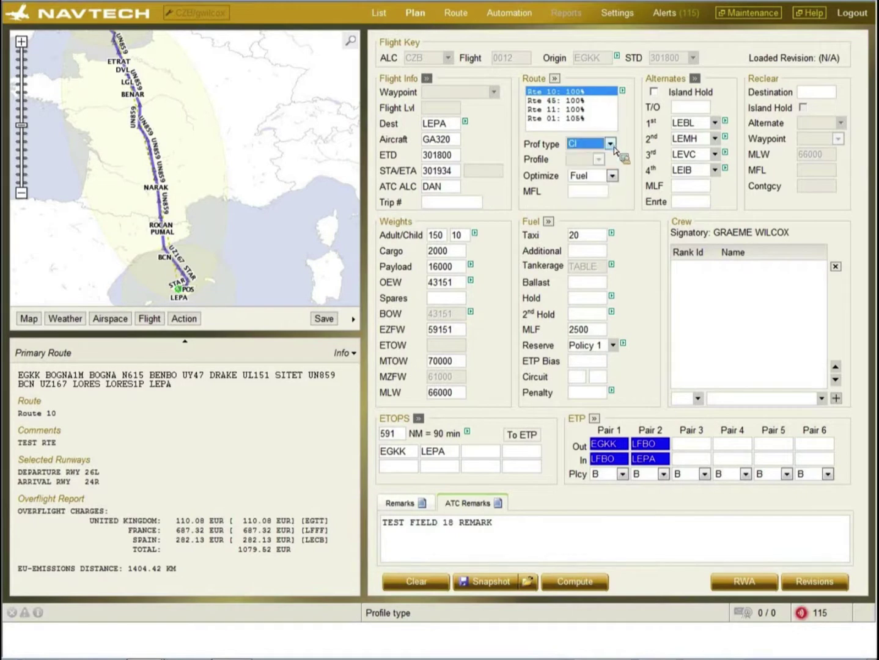
left_click(613, 147)
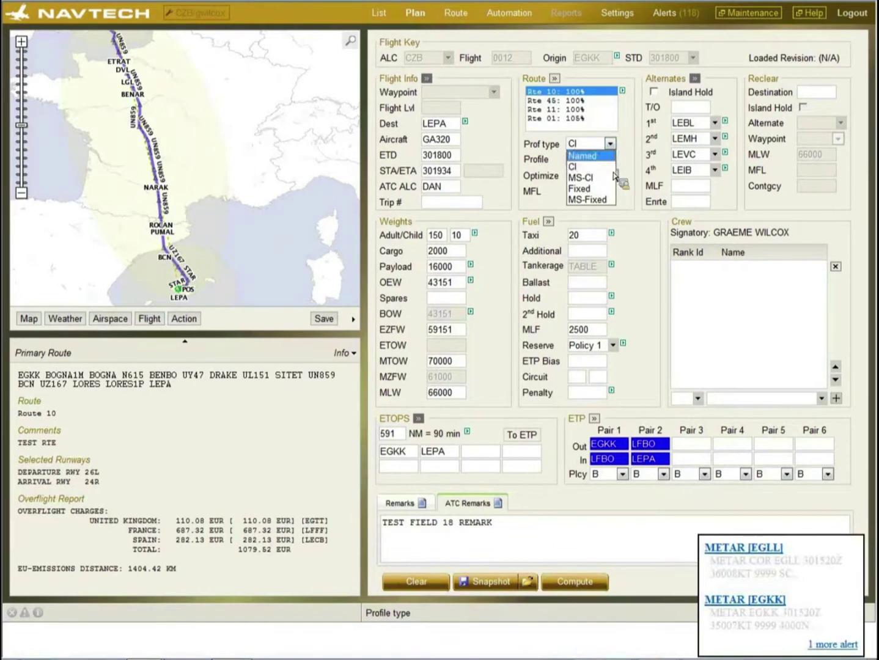
- Set the profile type back to Named with CI020, leaving Optimize on Fuel
left_click(591, 157)
left_click(611, 175)
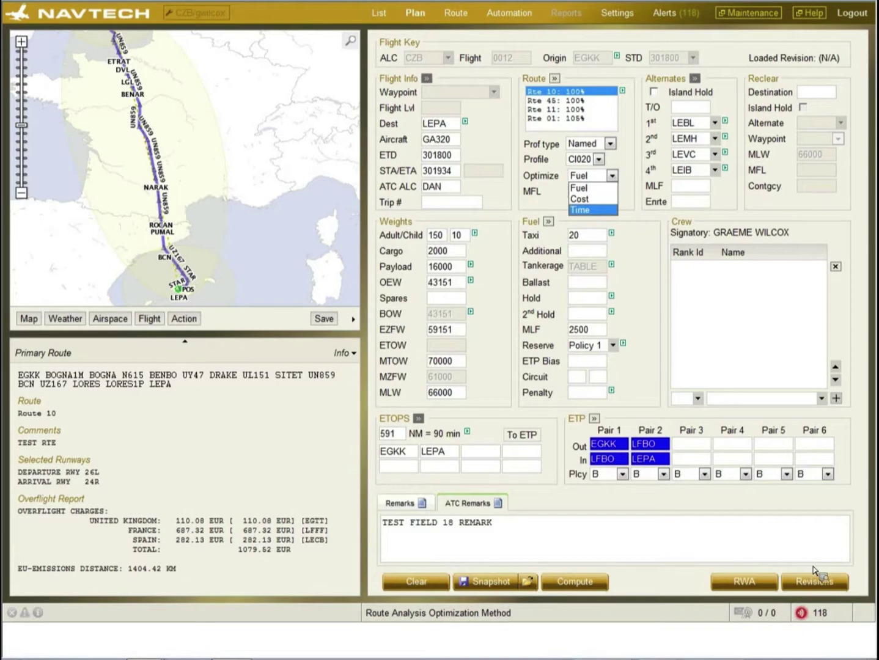
left_click(639, 199)
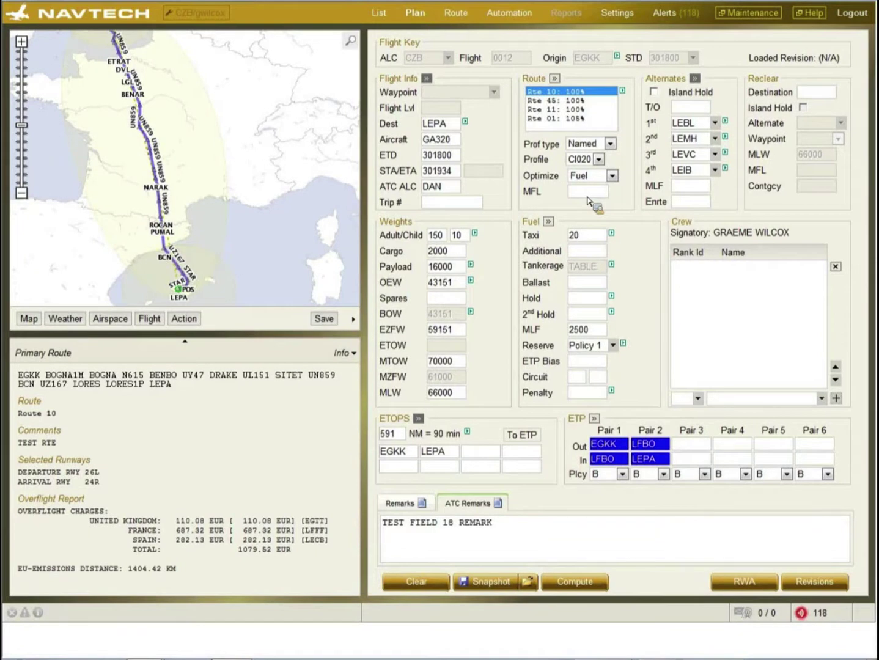
- Check the Secondary and Tertiary Route options (both Use primary), then expand the Fuel section
left_click(554, 78)
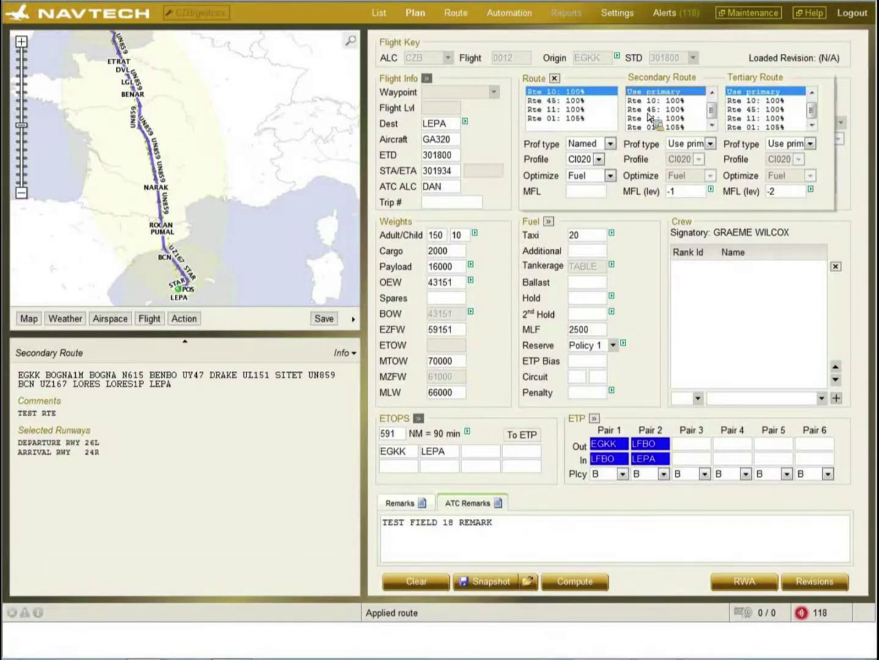
left_click_drag(649, 116, 559, 82)
left_click(558, 82)
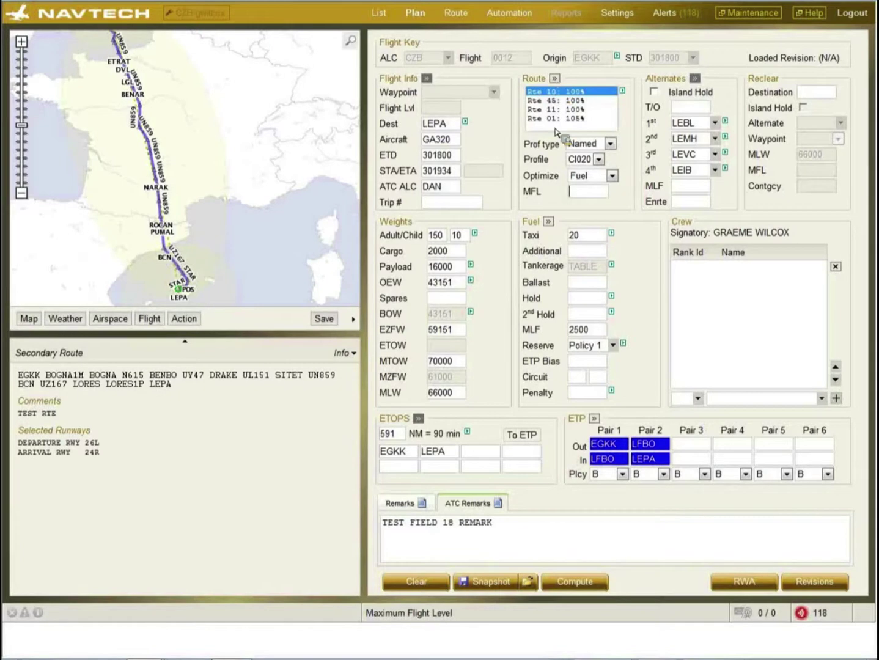
left_click(548, 223)
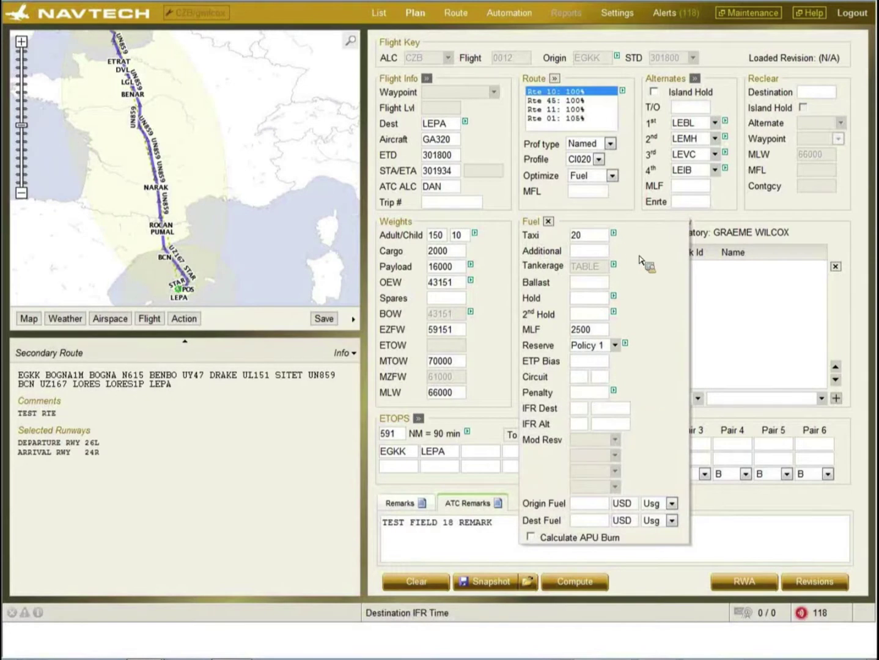
left_click(614, 234)
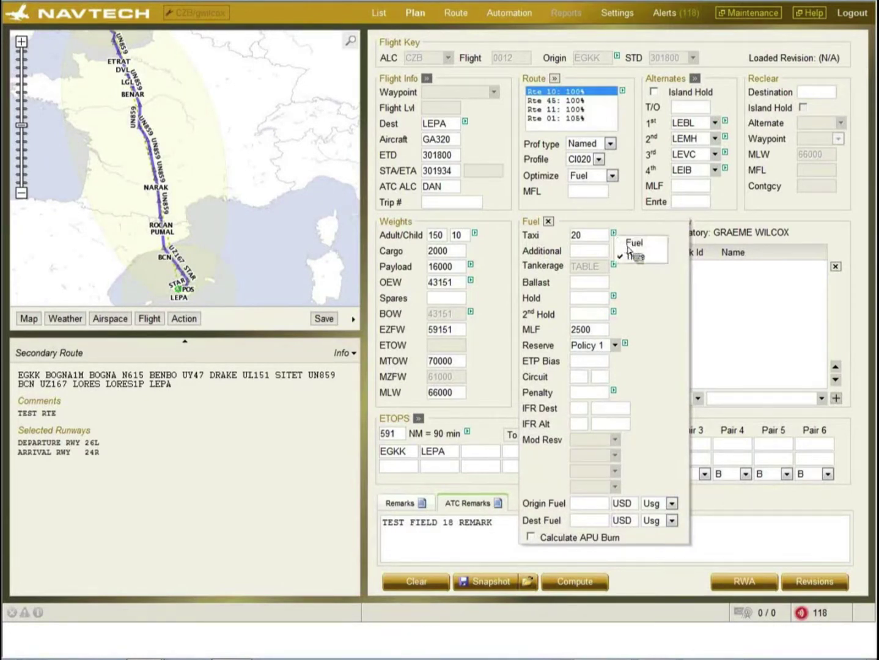
left_click(631, 245)
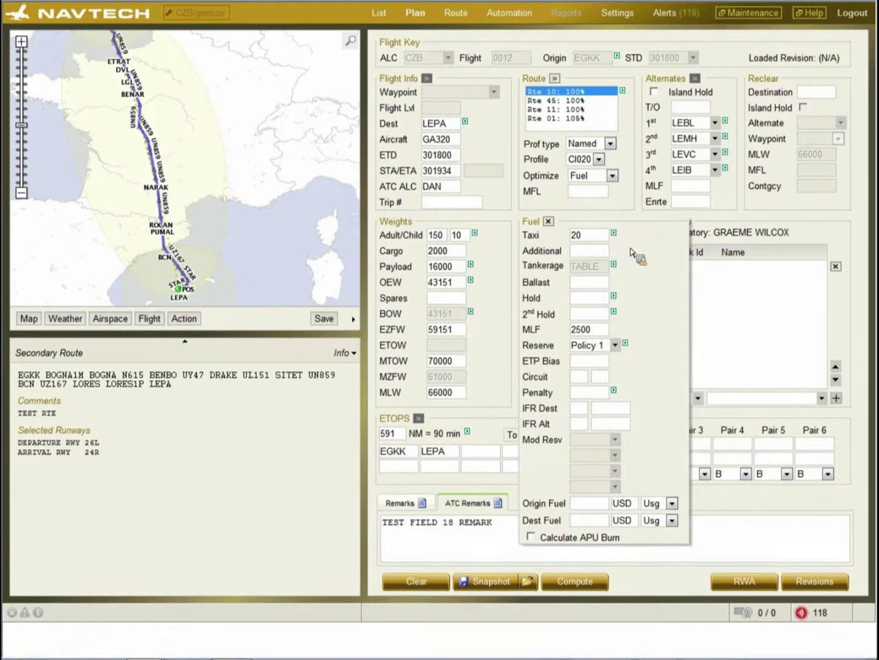
left_click(614, 234)
left_click(629, 257)
left_click(599, 256)
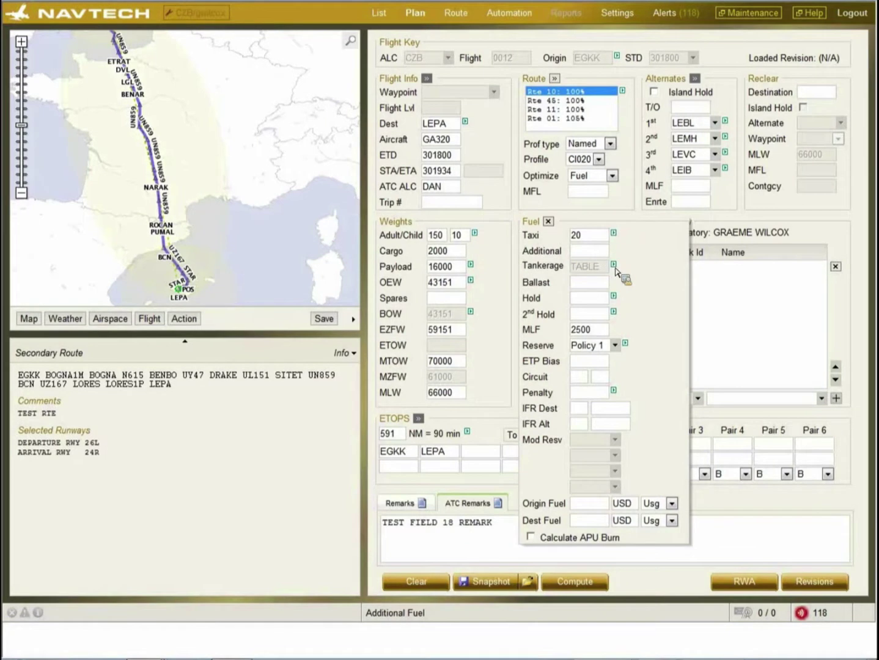
- Check the Tankerage method choices, leave it on TABLE, and move to the Ballast field
left_click(614, 264)
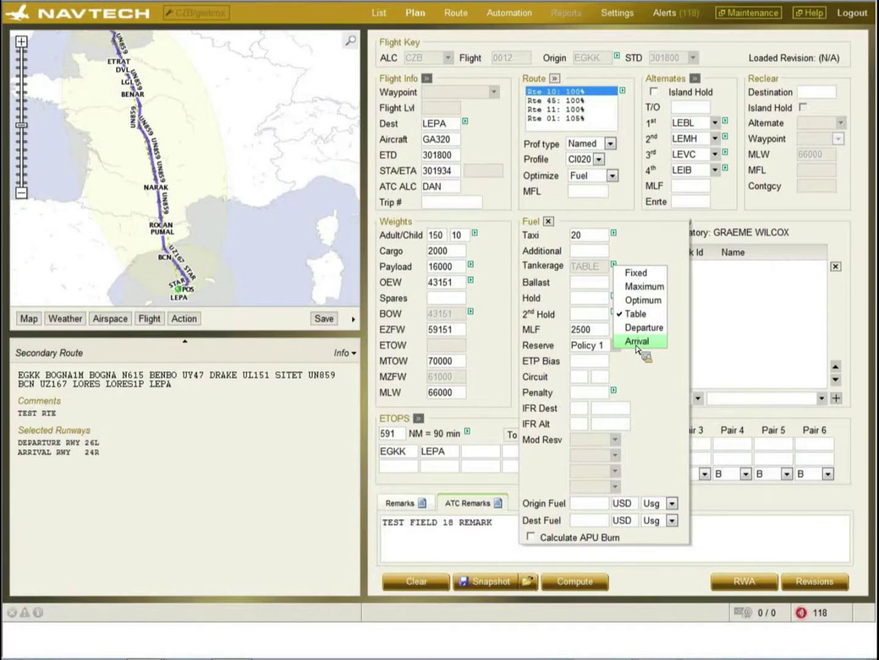
left_click(602, 284)
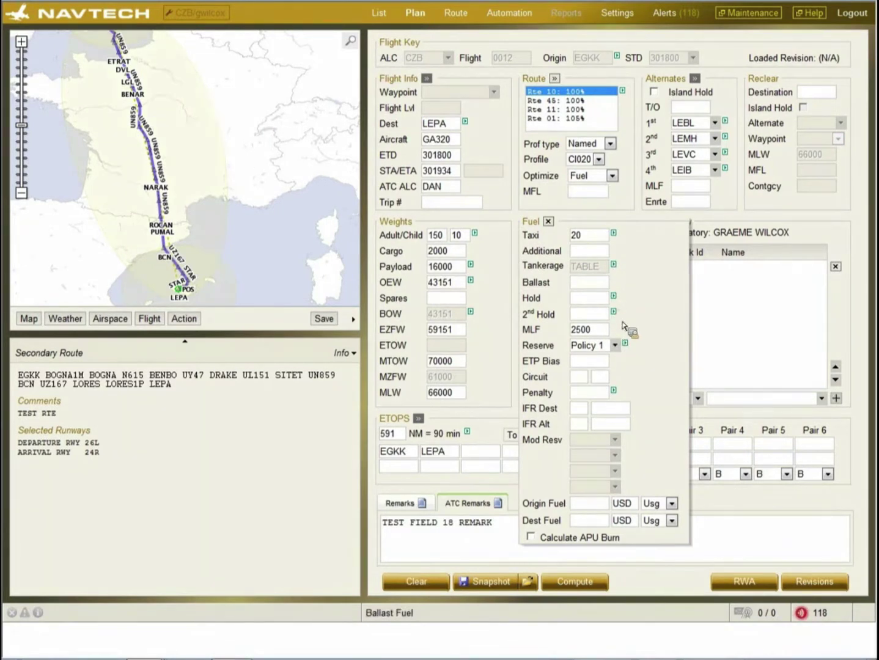
- Switch the Hold entry from Fuel to Time/FL, splitting it into time @ flight level boxes
left_click(620, 297)
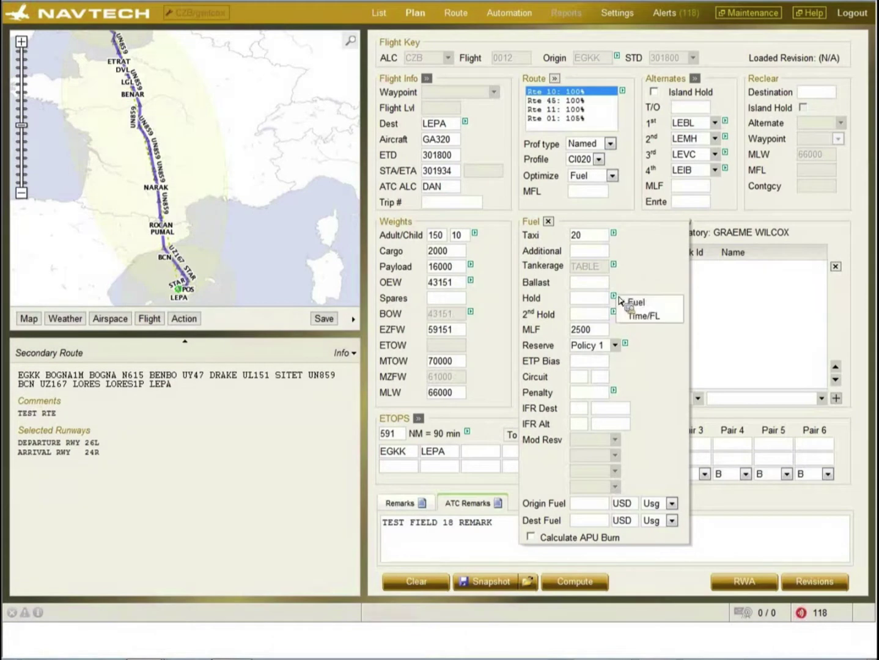
left_click(638, 303)
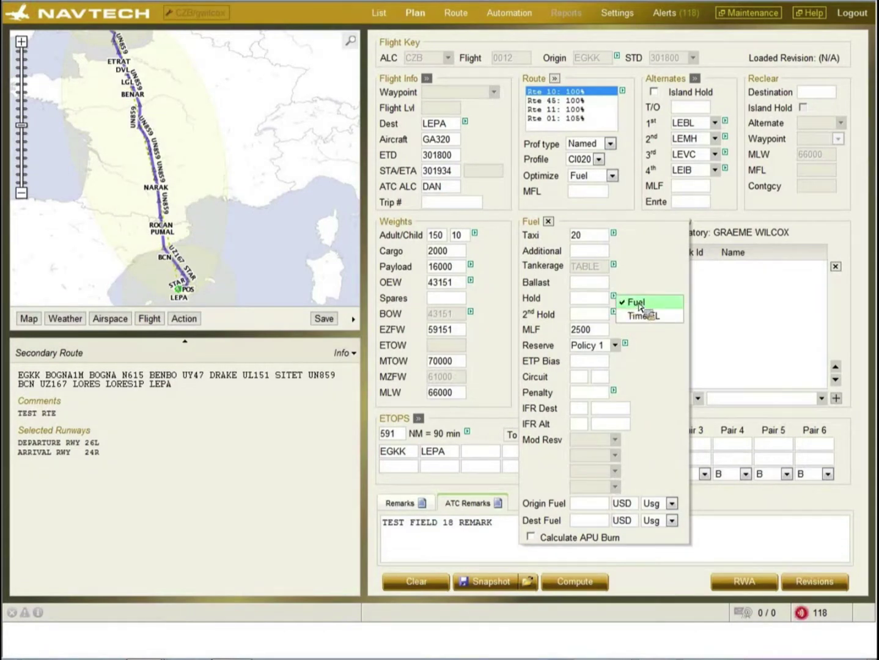
left_click(641, 317)
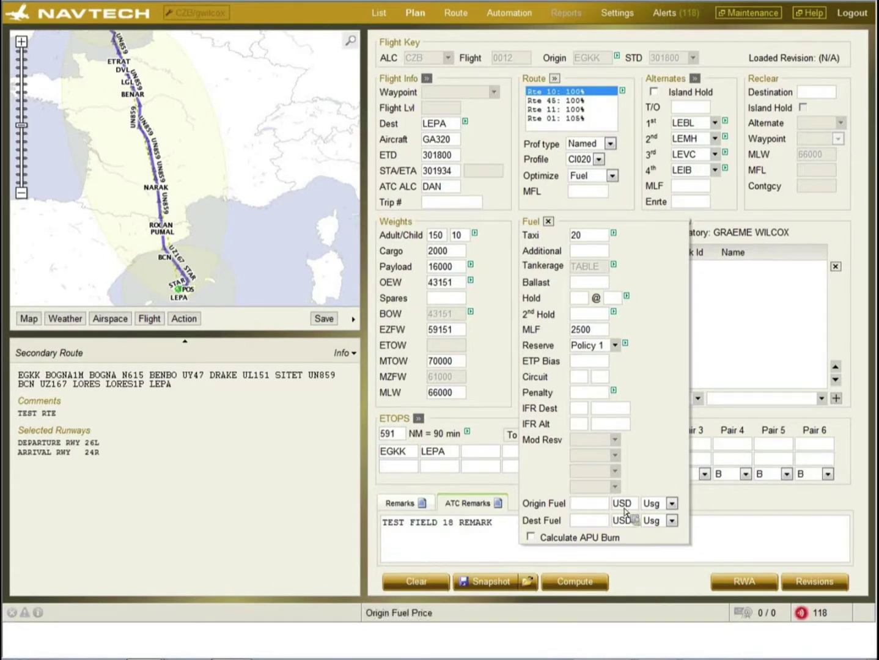
- Enable Calculate APU Burn for the enroute burn and collapse the Fuel panel to its short form
left_click(672, 503)
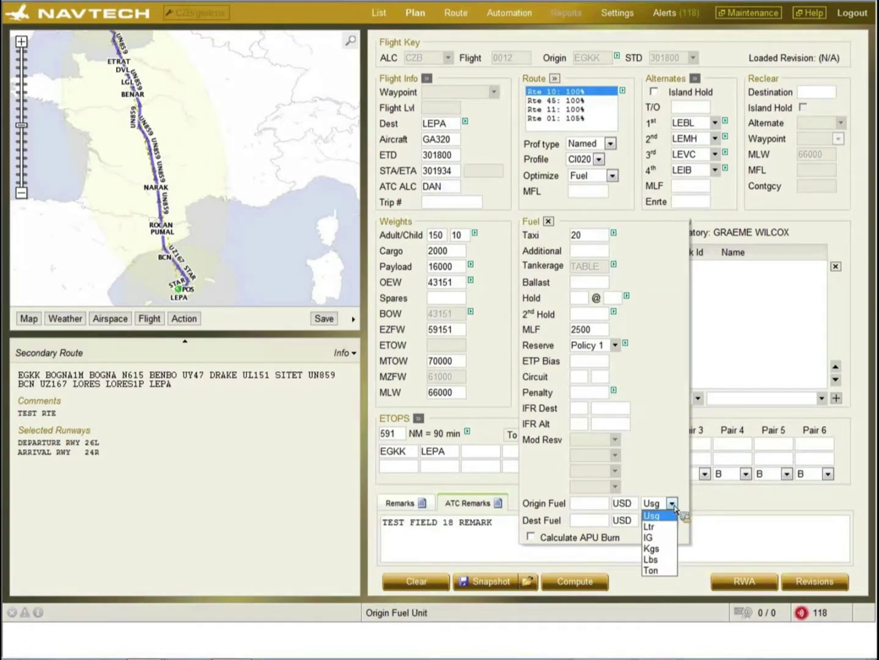
left_click(538, 543)
left_click(538, 542)
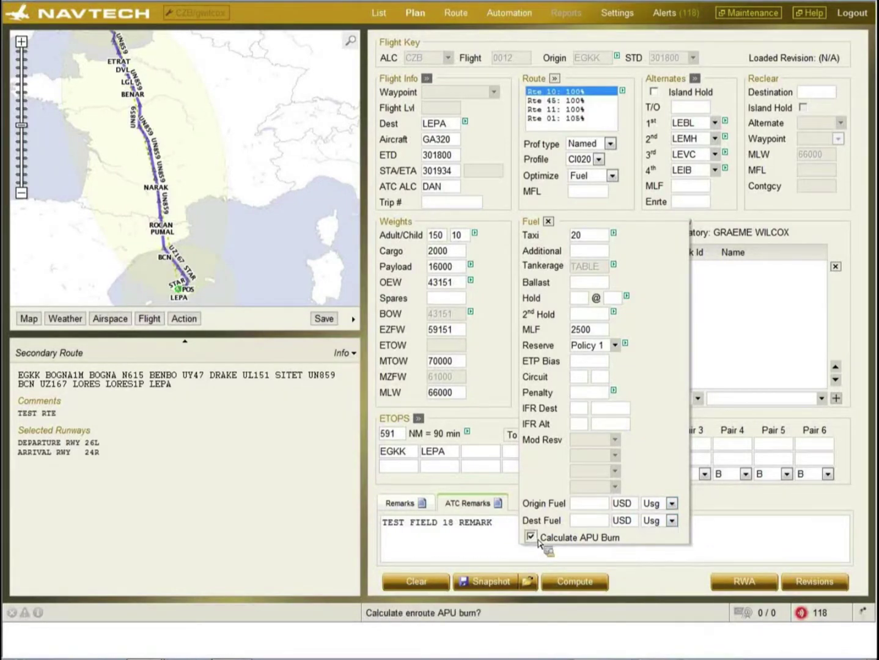
double_click(538, 542)
left_click(538, 542)
key("Tab")
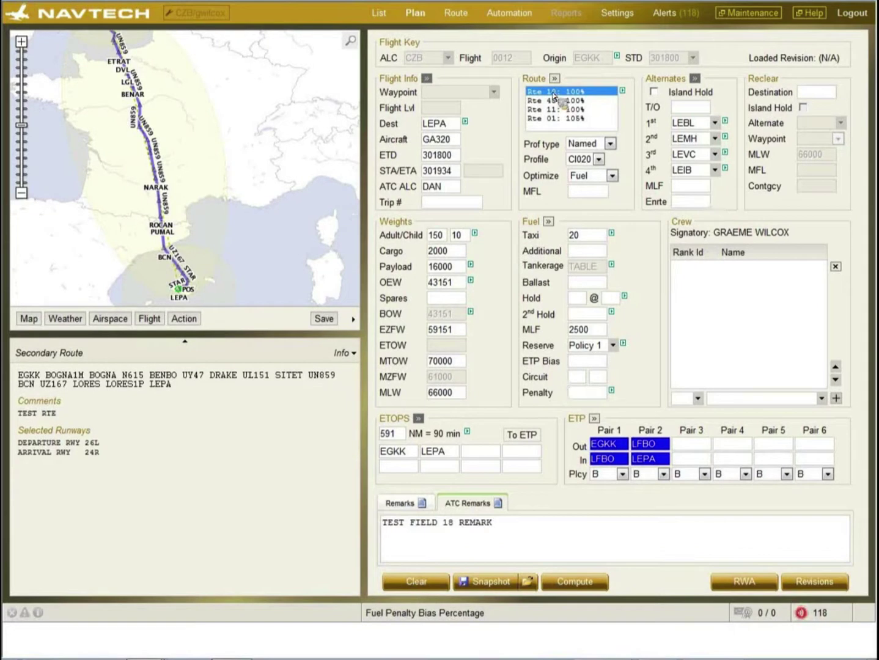
- Compute flight 0012's EGKK–LEPA plan and open its air brief as a PDF
left_click(578, 583)
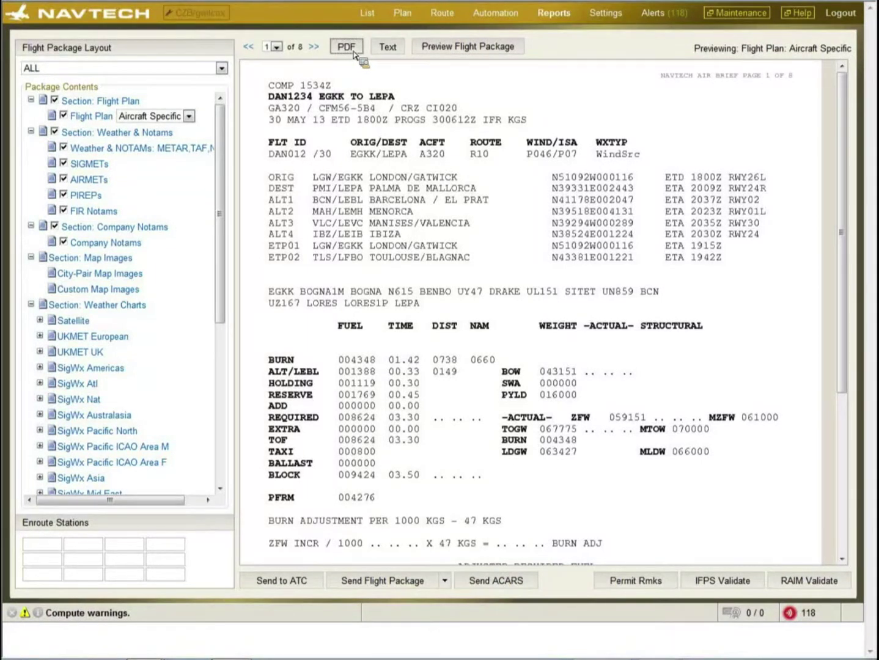
left_click(429, 337)
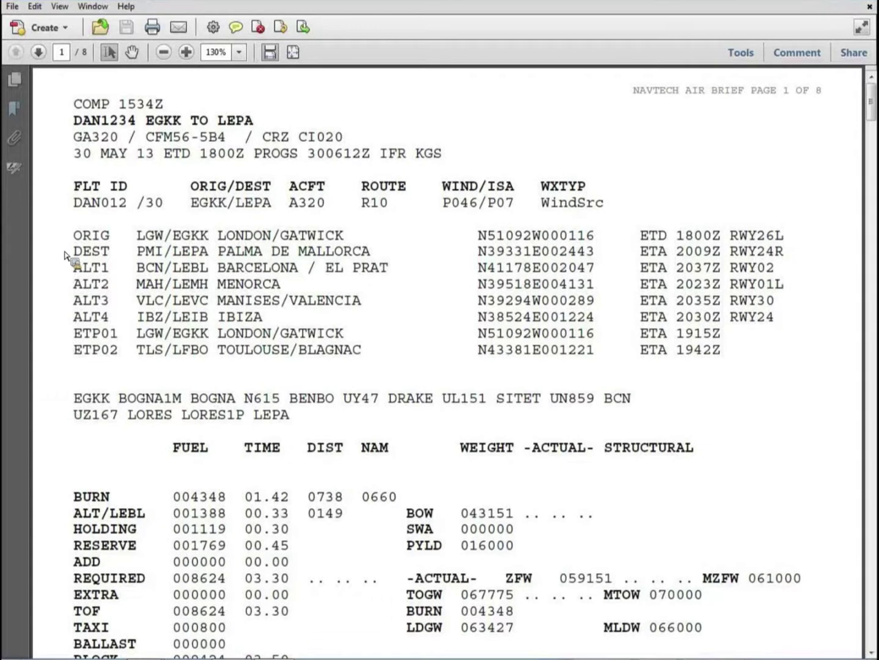
- Scroll the air brief from page 5 to page 6's waypoints SLL35 through LEBL
scroll(67, 255, "down", 2)
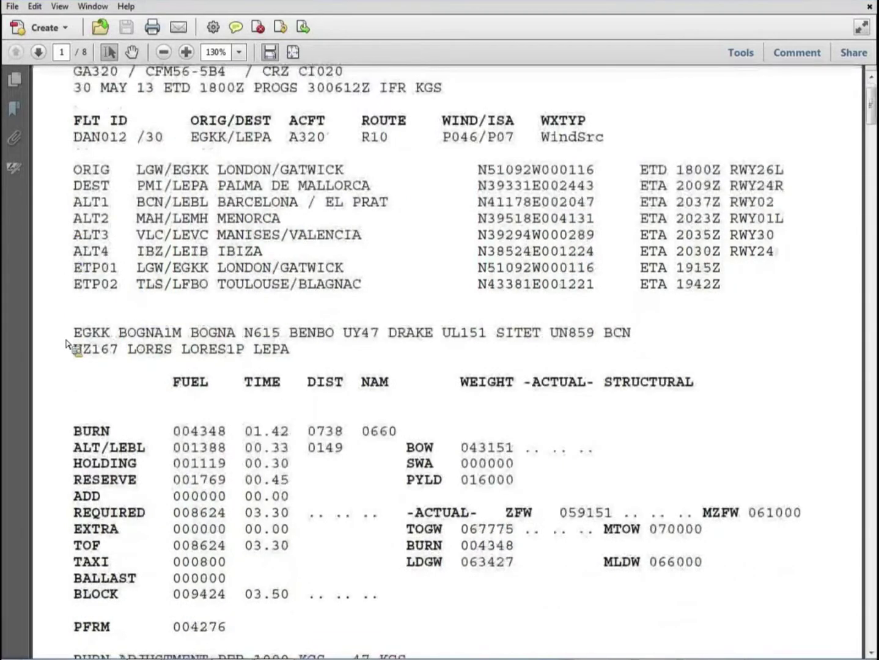
scroll(69, 342, "down", 4)
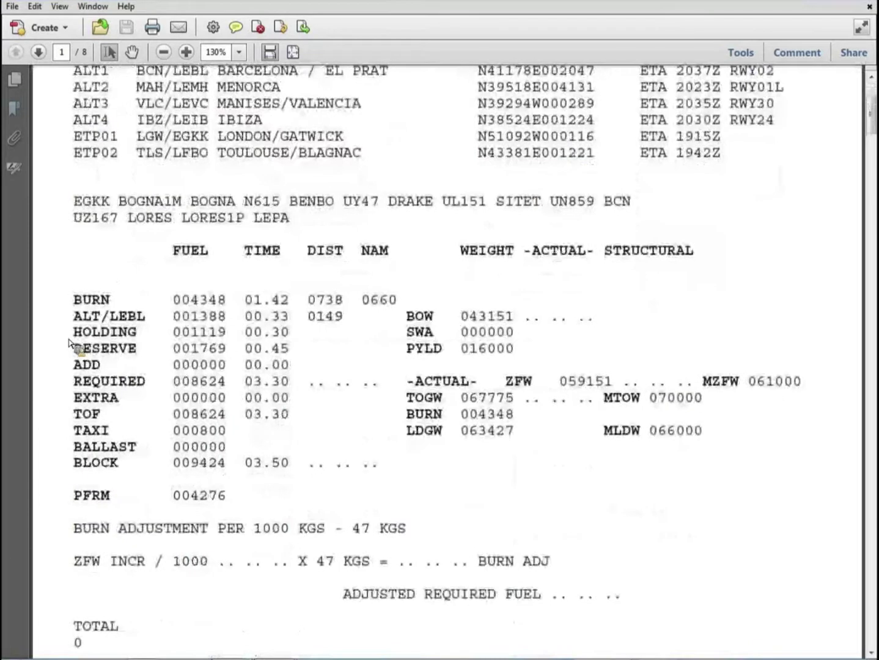
scroll(69, 343, "down", 3)
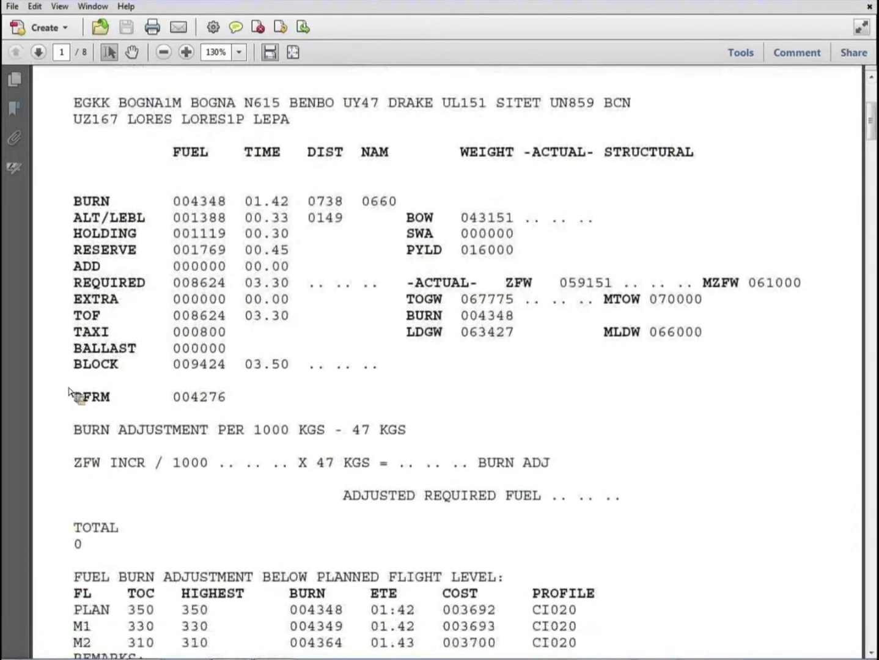
scroll(69, 410, "down", 2)
scroll(69, 410, "down", 2)
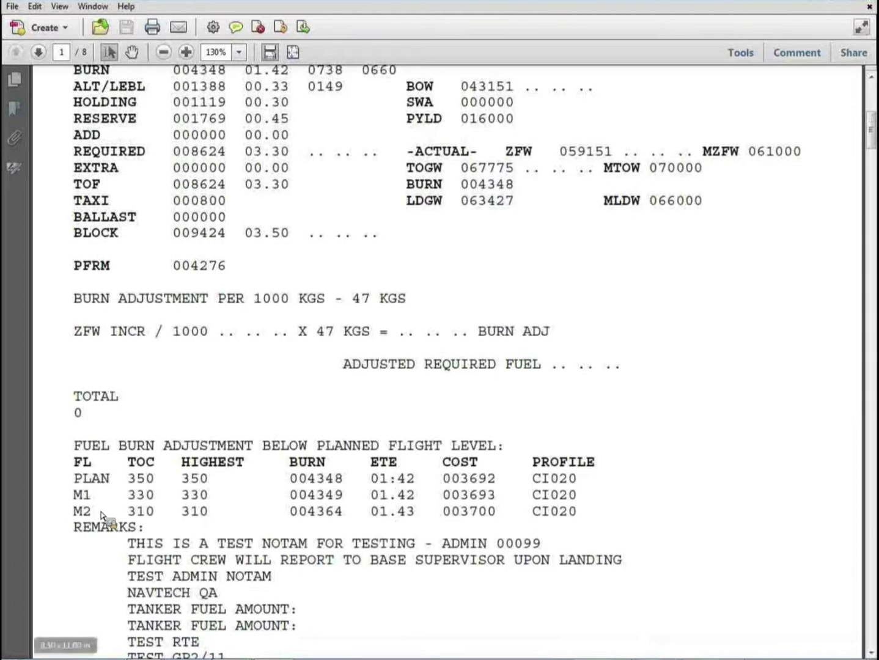
scroll(102, 519, "down", 3)
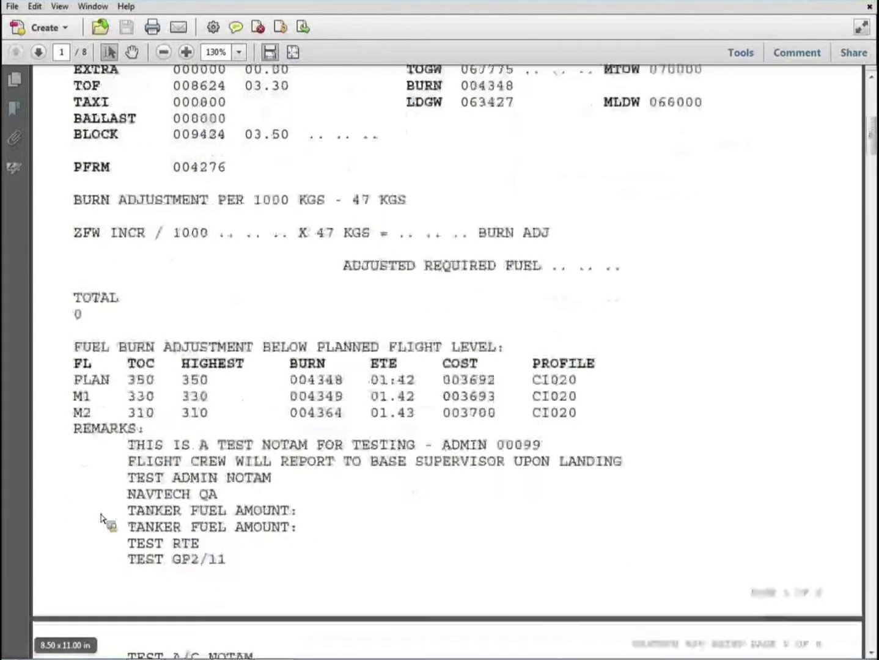
scroll(288, 510, "down", 4)
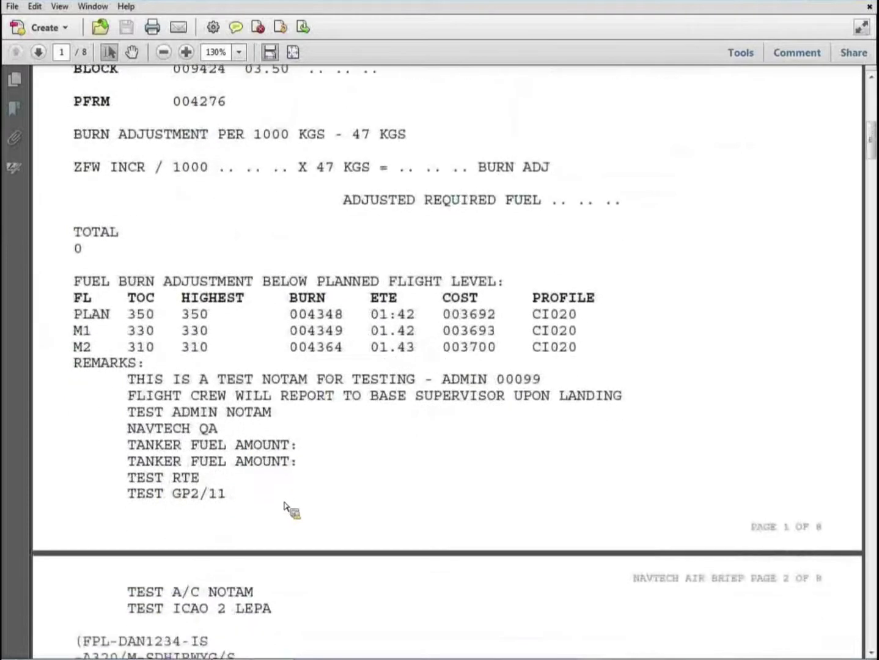
scroll(285, 506, "down", 4)
scroll(284, 506, "down", 7)
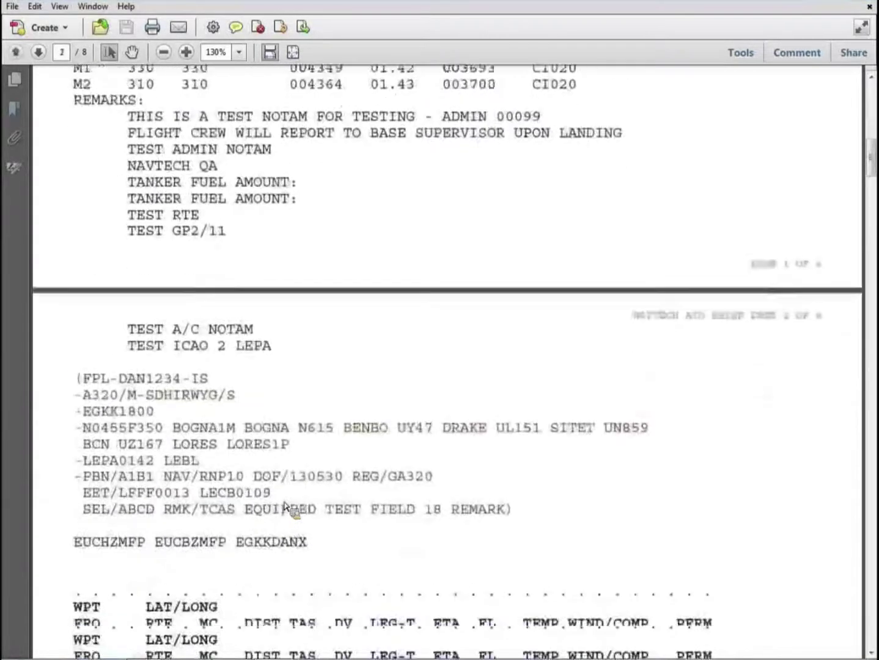
scroll(285, 506, "down", 2)
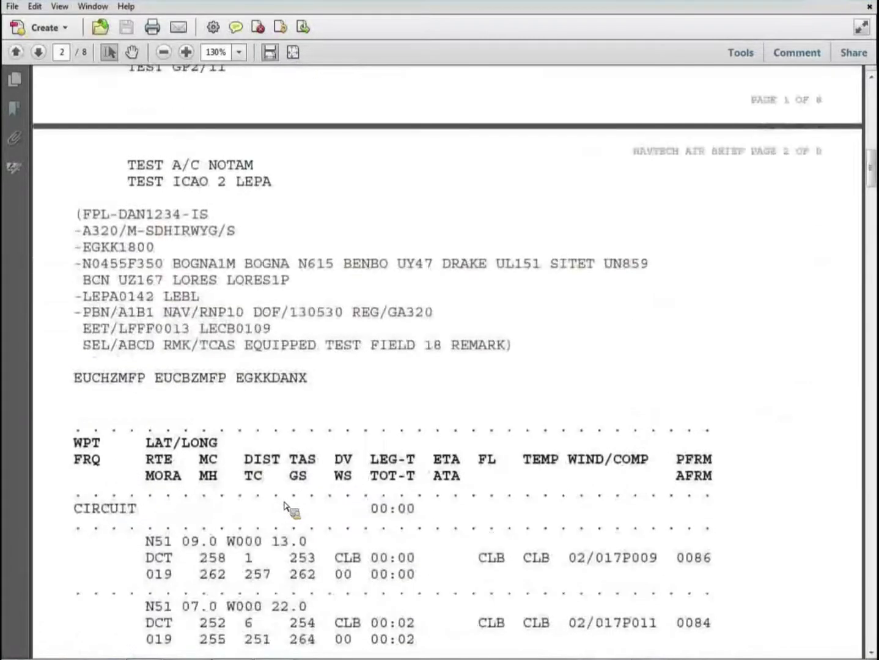
scroll(285, 507, "down", 1)
scroll(289, 507, "down", 5)
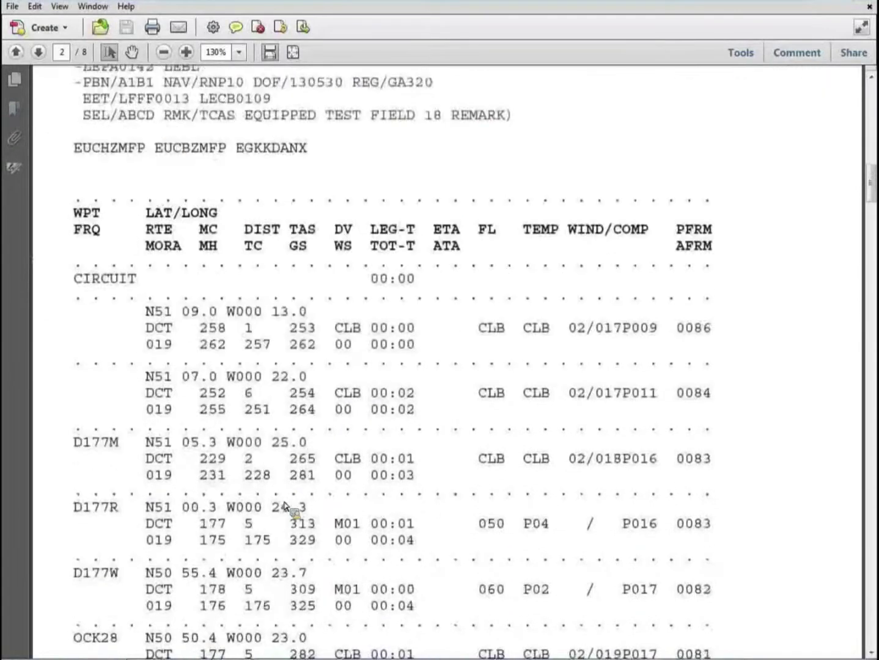
scroll(288, 508, "down", 3)
scroll(284, 506, "down", 12)
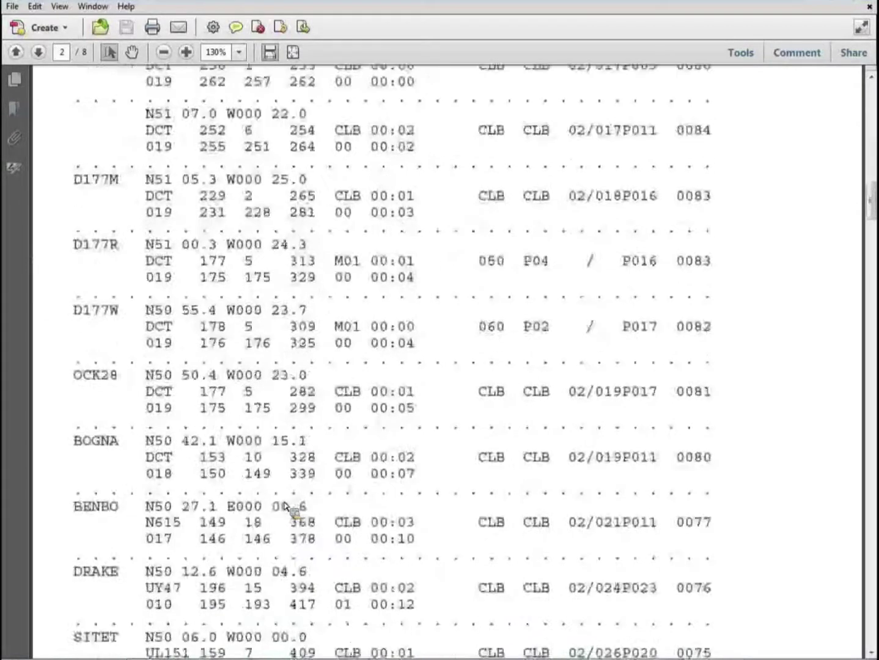
scroll(285, 506, "down", 4)
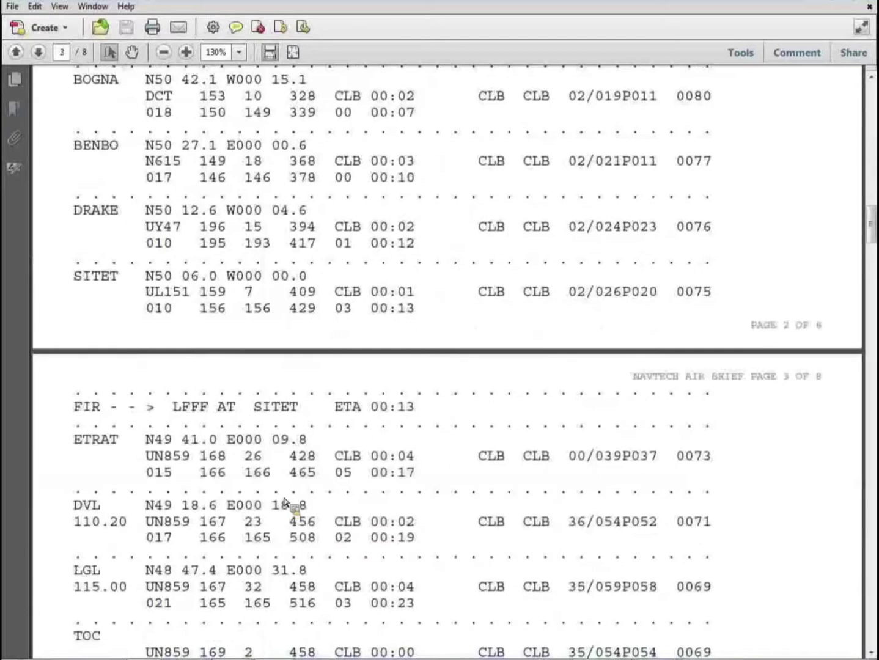
scroll(306, 498, "down", 7)
scroll(311, 502, "down", 6)
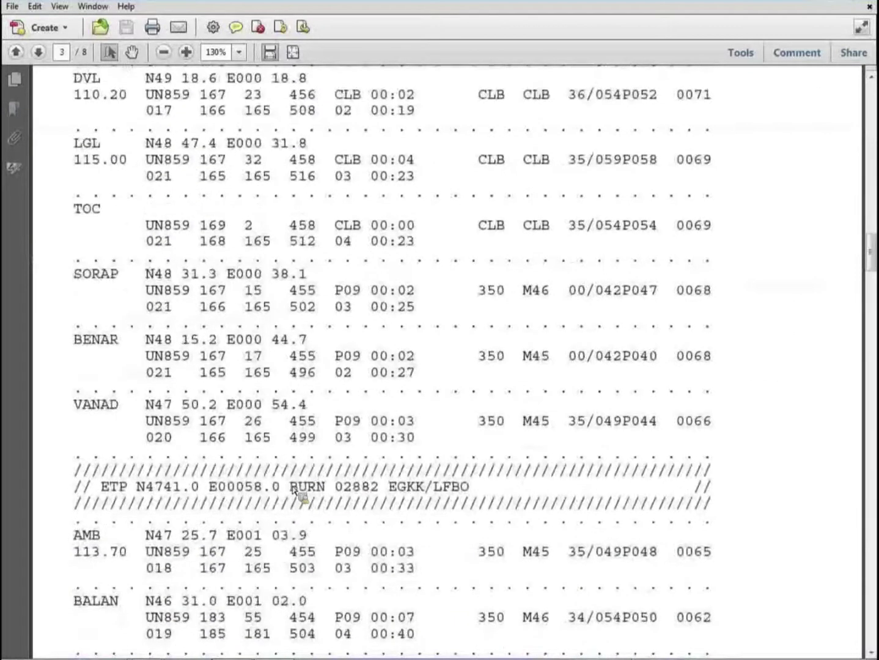
scroll(293, 491, "down", 5)
scroll(294, 491, "down", 7)
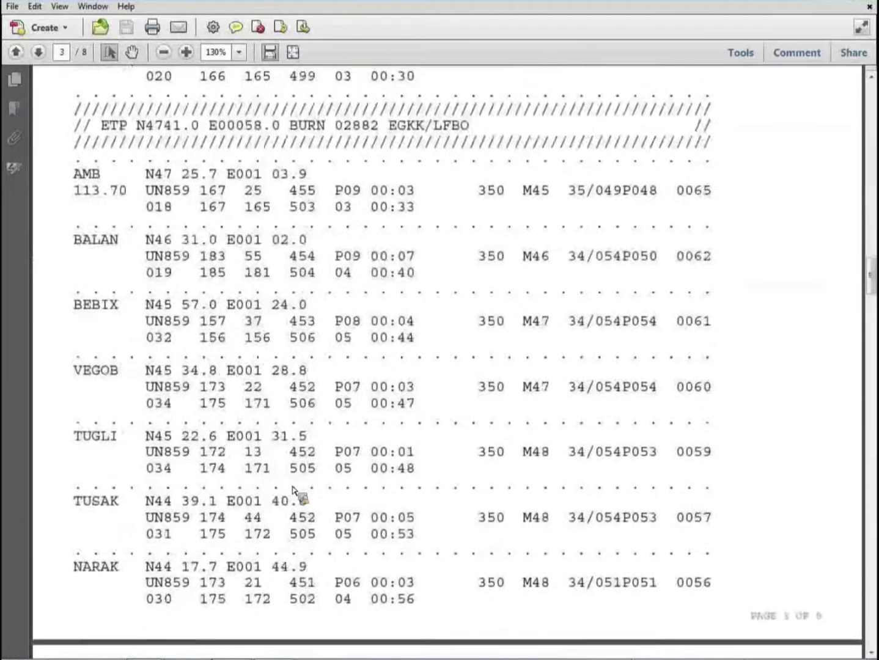
scroll(294, 489, "down", 8)
scroll(292, 488, "down", 13)
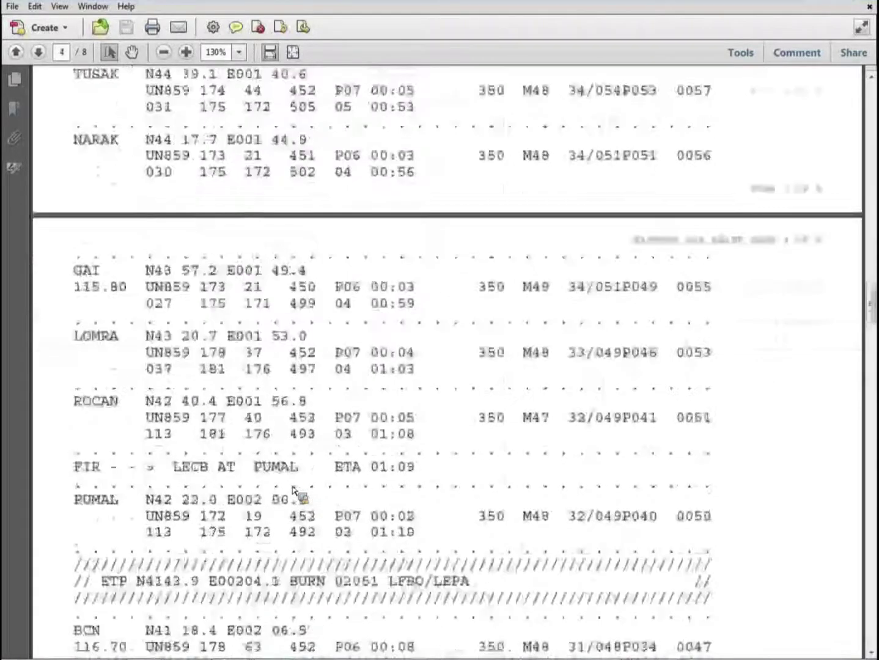
scroll(294, 489, "down", 2)
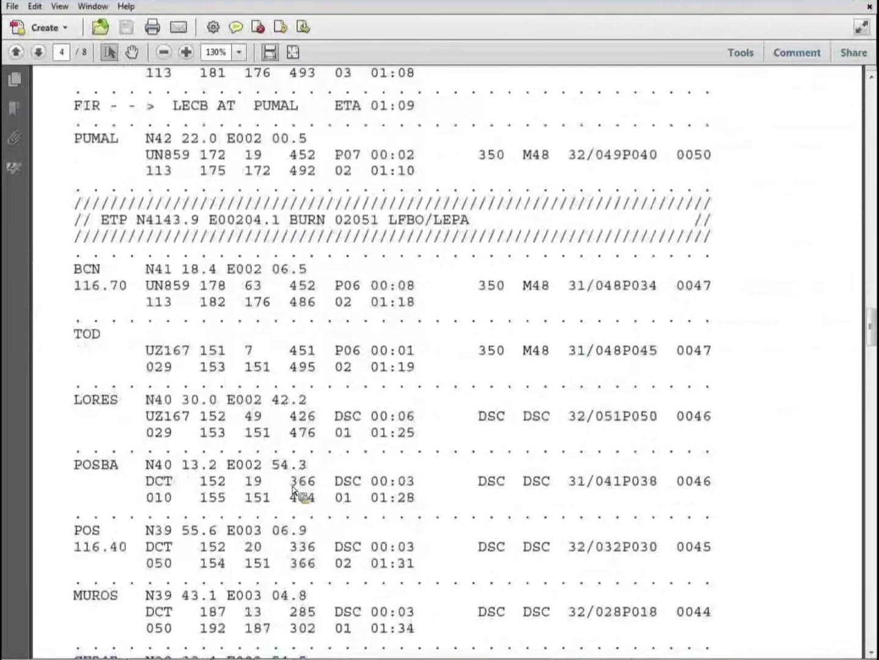
scroll(292, 489, "down", 14)
scroll(293, 489, "down", 2)
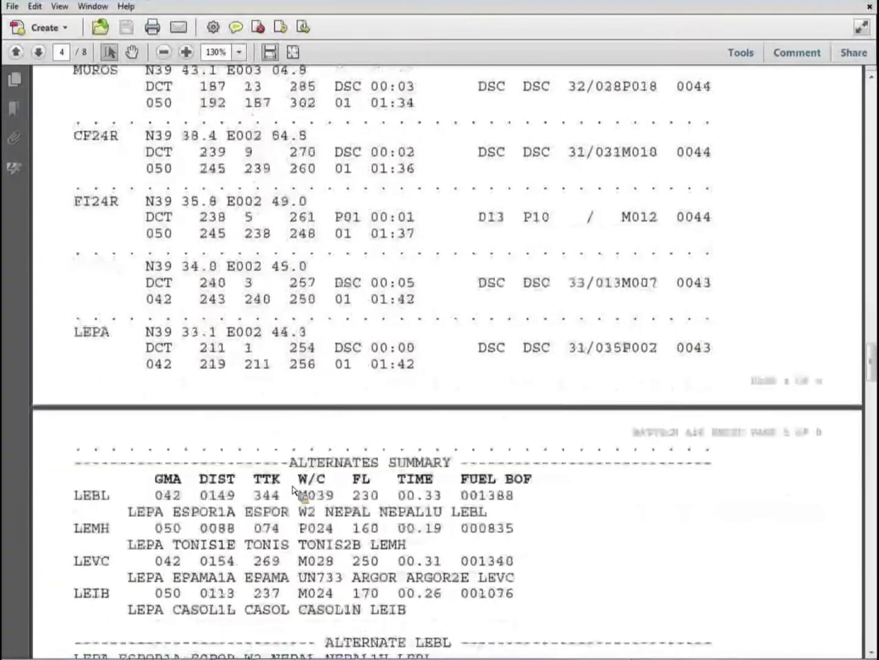
scroll(294, 489, "down", 1)
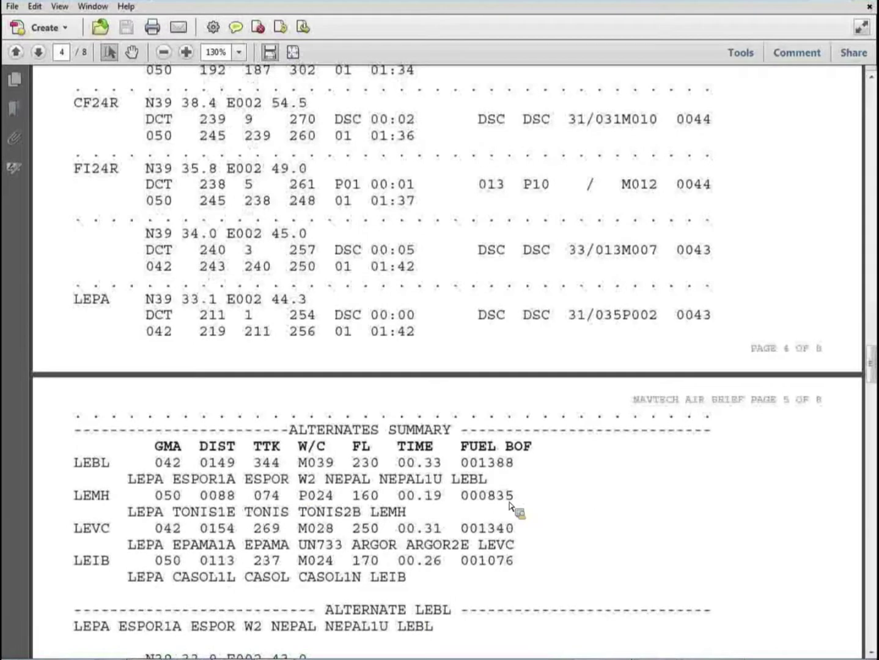
scroll(615, 502, "down", 1)
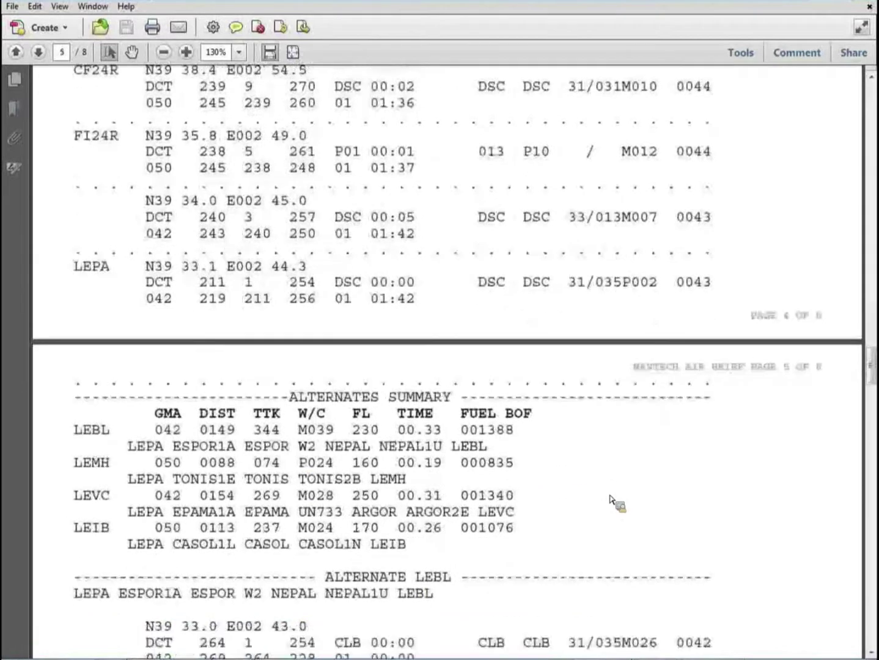
scroll(610, 496, "down", 11)
scroll(610, 497, "down", 2)
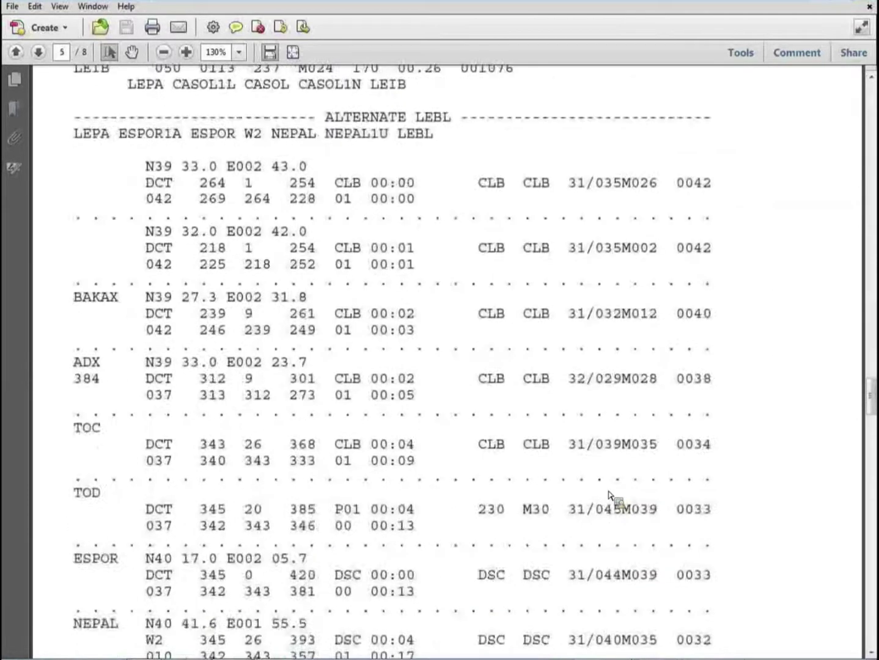
scroll(610, 496, "down", 1)
scroll(609, 498, "down", 4)
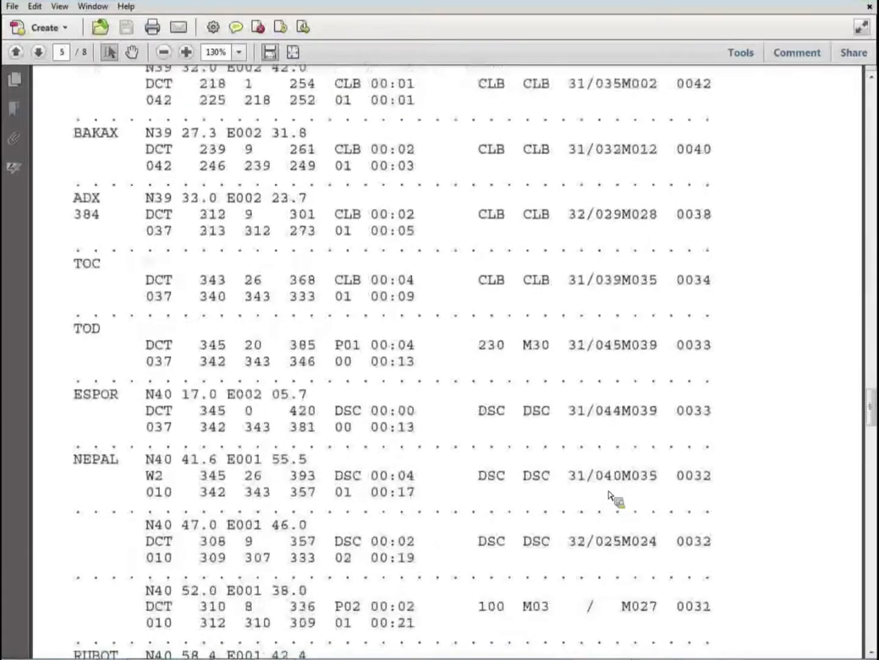
scroll(610, 492, "down", 4)
scroll(609, 493, "down", 2)
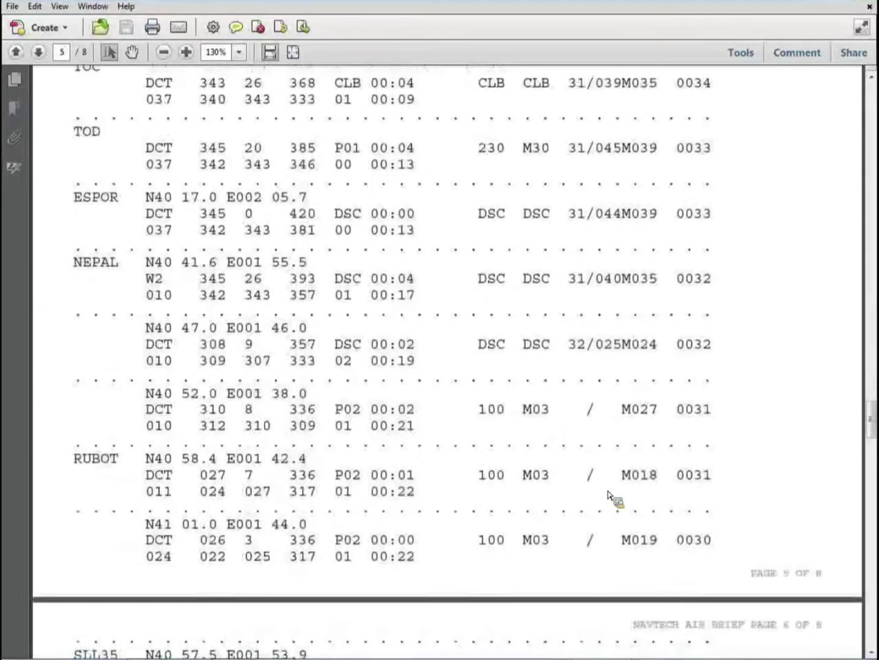
scroll(611, 497, "down", 2)
scroll(610, 497, "down", 10)
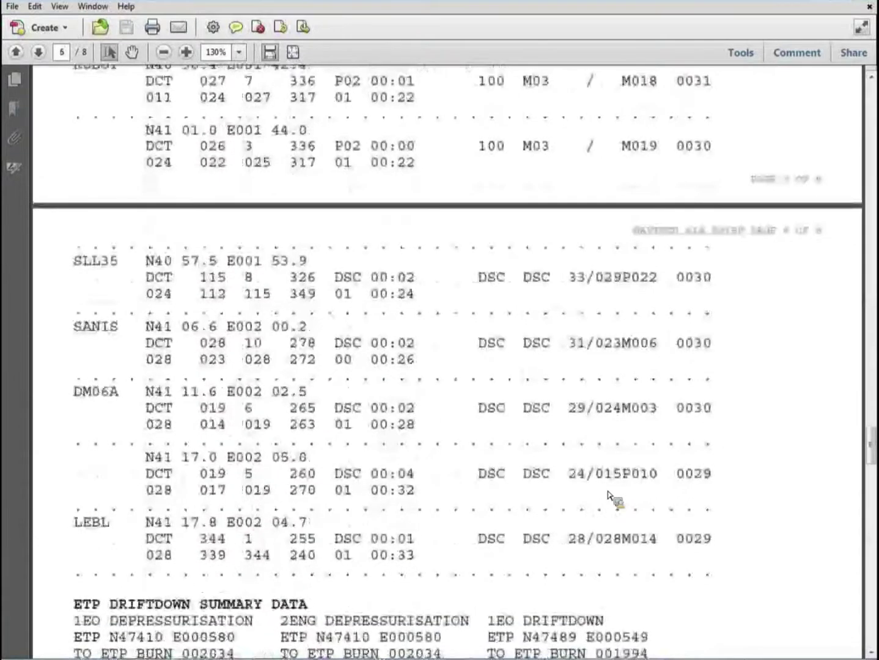
- Scroll past page 6's ETP driftdown summary and diversion windows to page 7's wind table
scroll(609, 495, "down", 7)
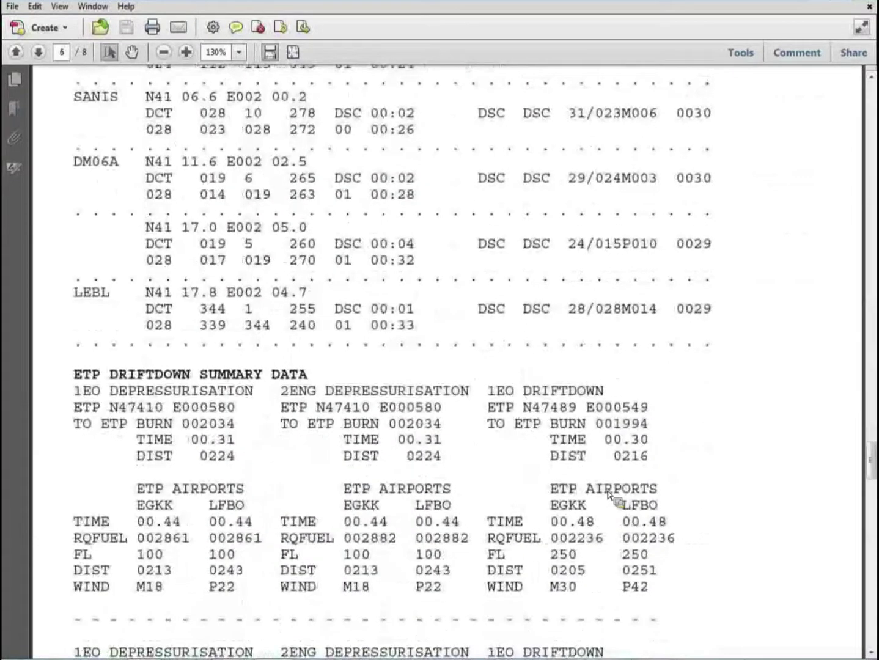
scroll(610, 495, "down", 4)
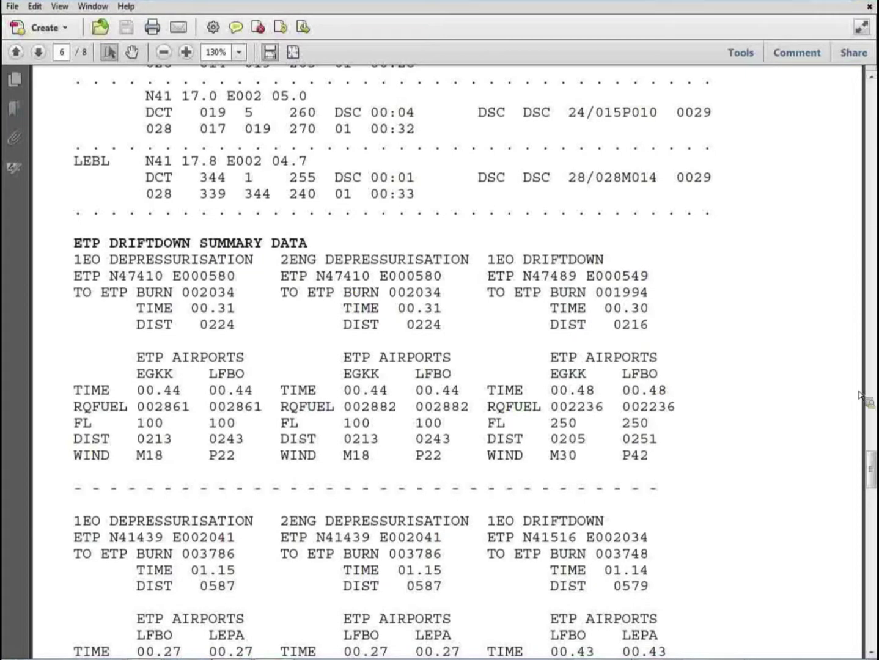
scroll(835, 386, "down", 2)
scroll(836, 391, "down", 1)
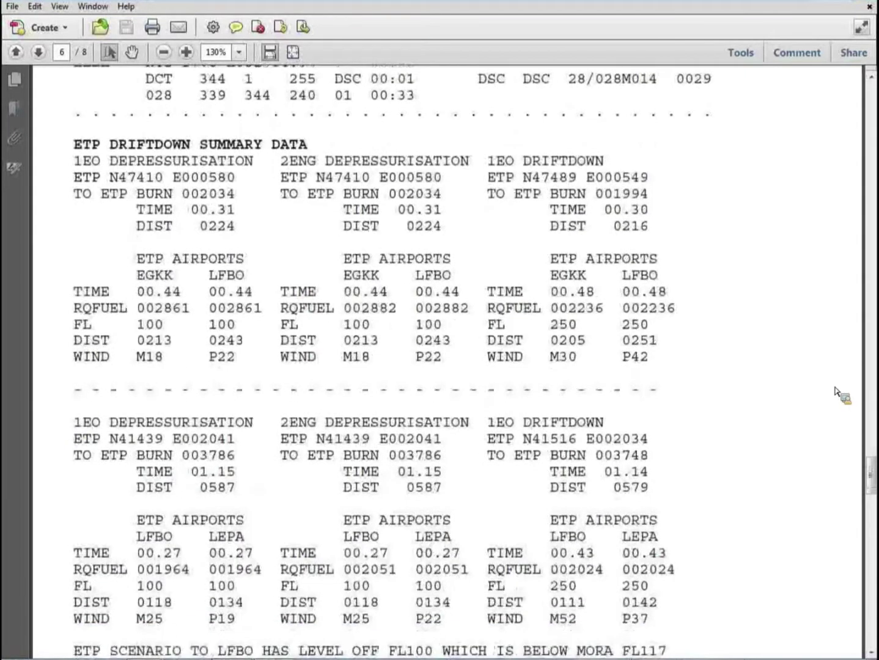
scroll(836, 393, "down", 4)
scroll(836, 389, "down", 2)
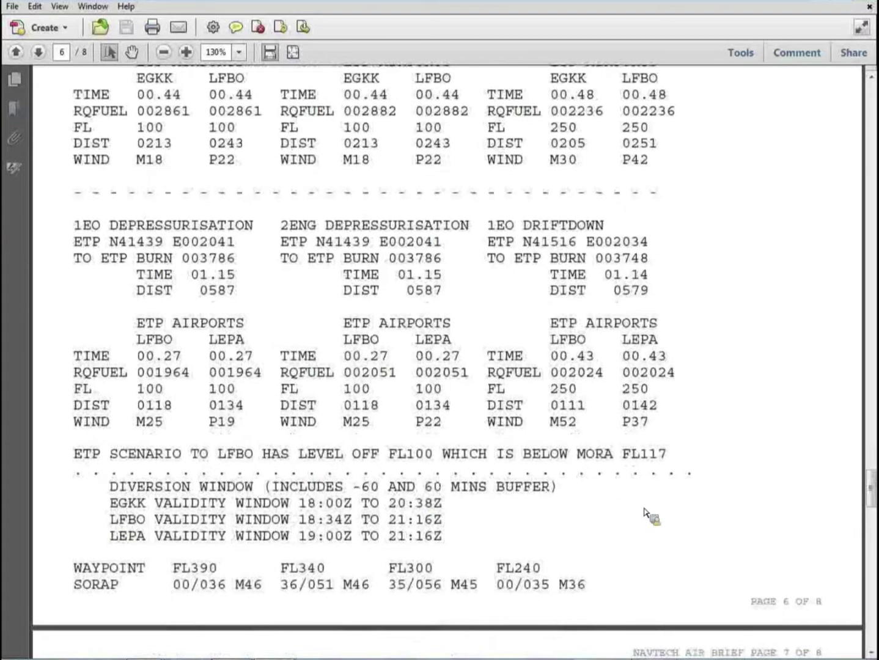
scroll(645, 513, "down", 3)
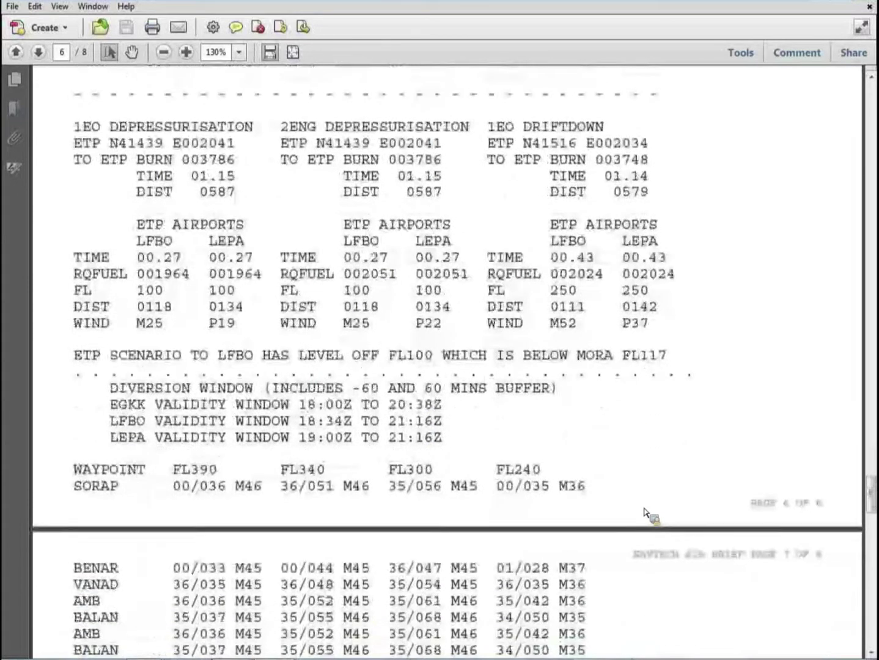
scroll(645, 512, "down", 7)
- Scroll past page 7's release authorization, overflight charges and fuel costs into page 8
scroll(645, 512, "down", 2)
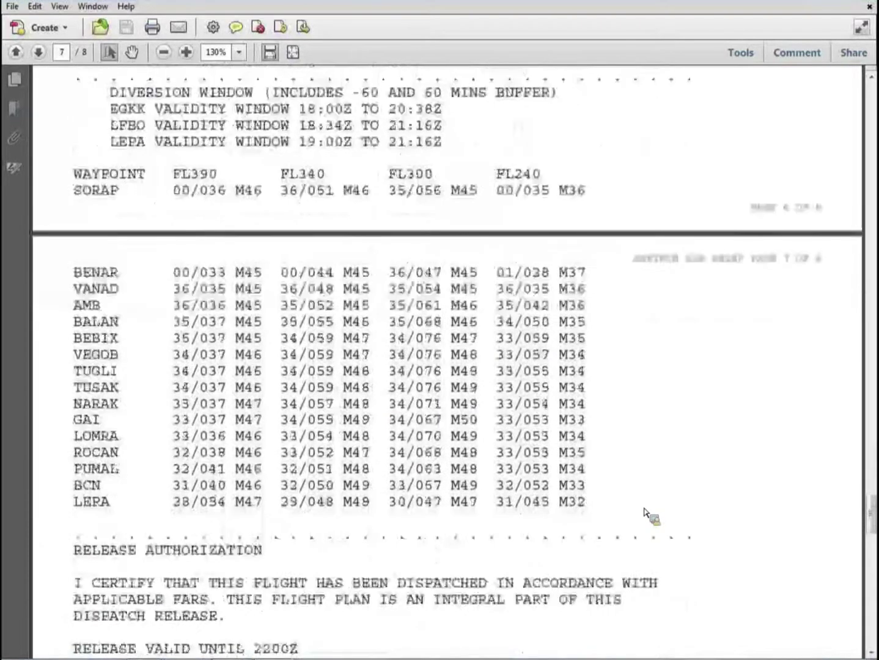
scroll(645, 513, "down", 4)
scroll(644, 512, "down", 1)
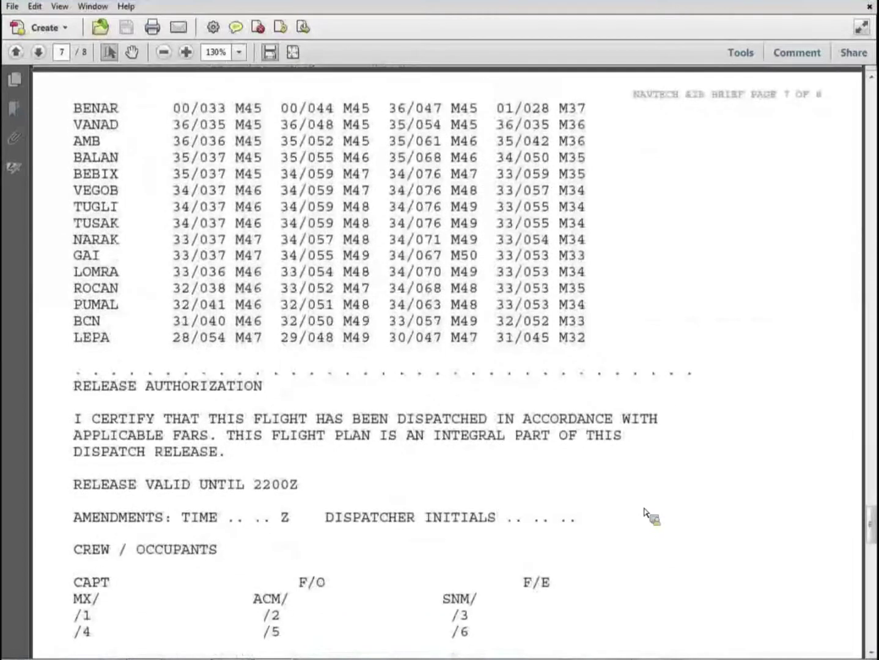
scroll(645, 513, "down", 3)
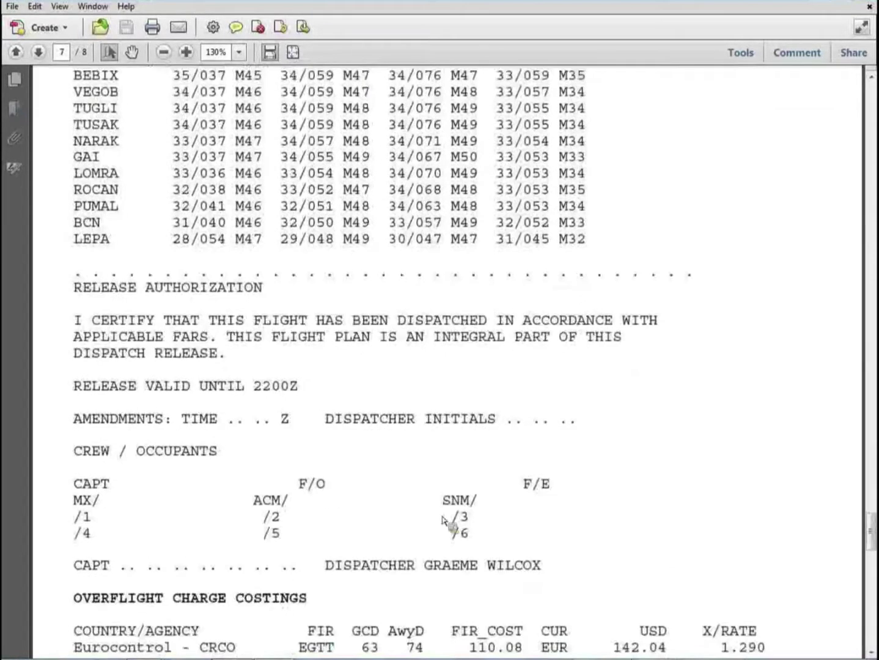
scroll(408, 510, "down", 3)
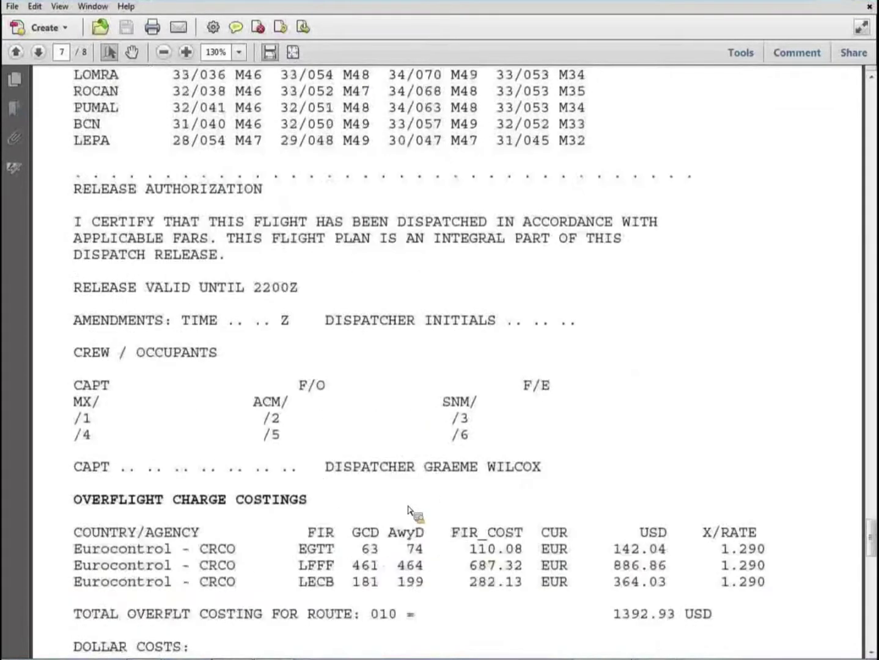
scroll(407, 510, "down", 2)
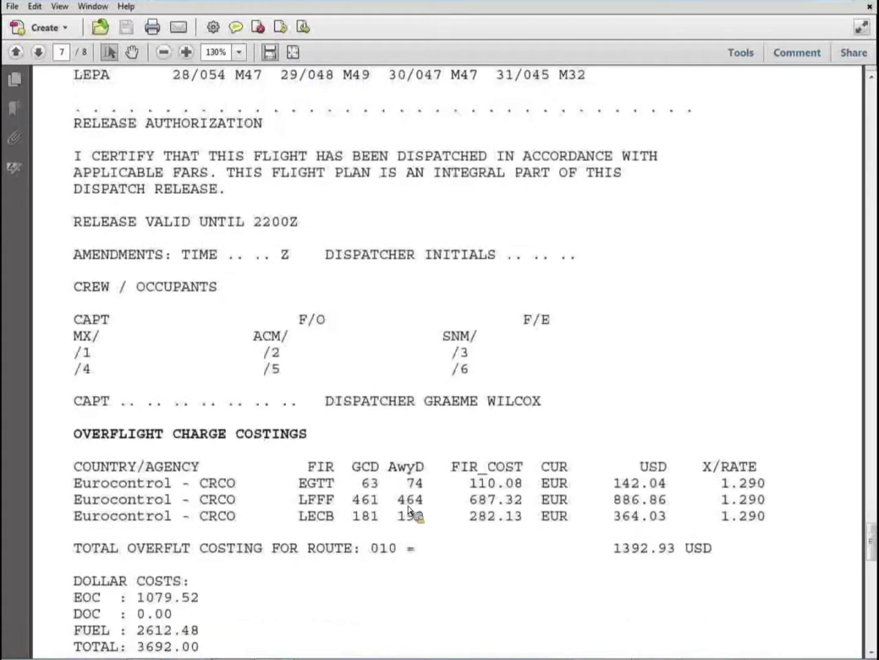
scroll(408, 511, "down", 3)
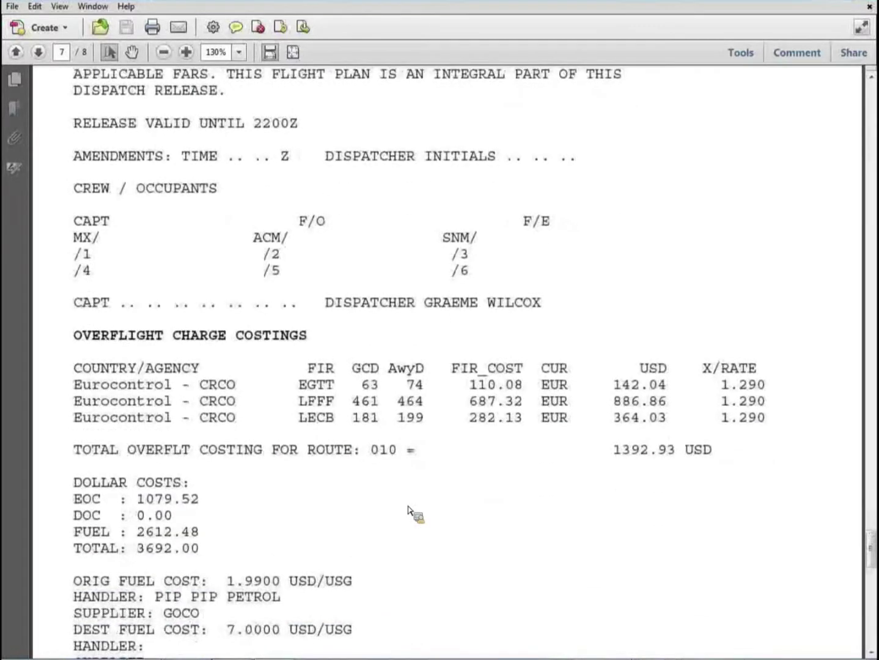
scroll(407, 510, "down", 4)
scroll(407, 510, "down", 2)
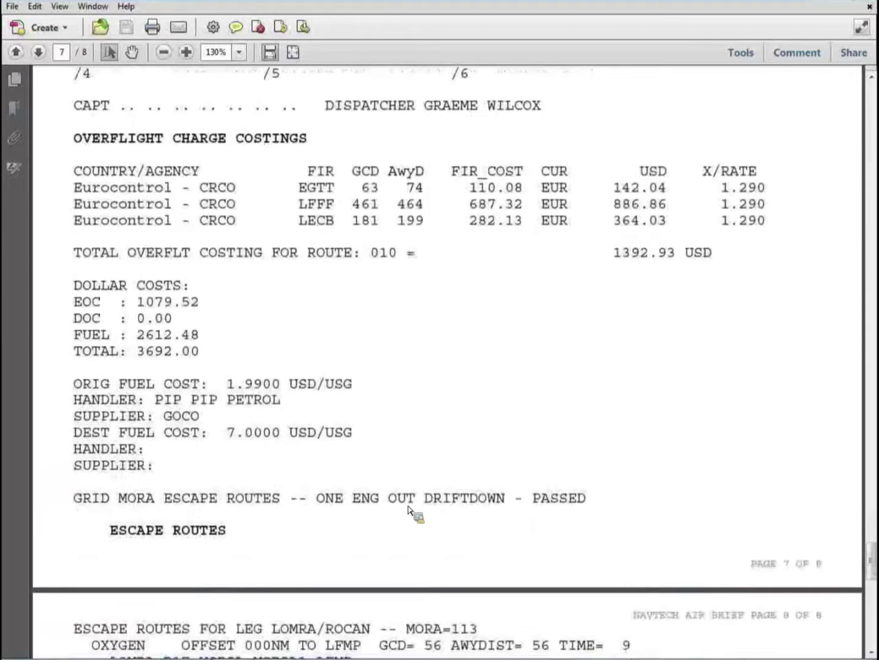
scroll(408, 509, "down", 1)
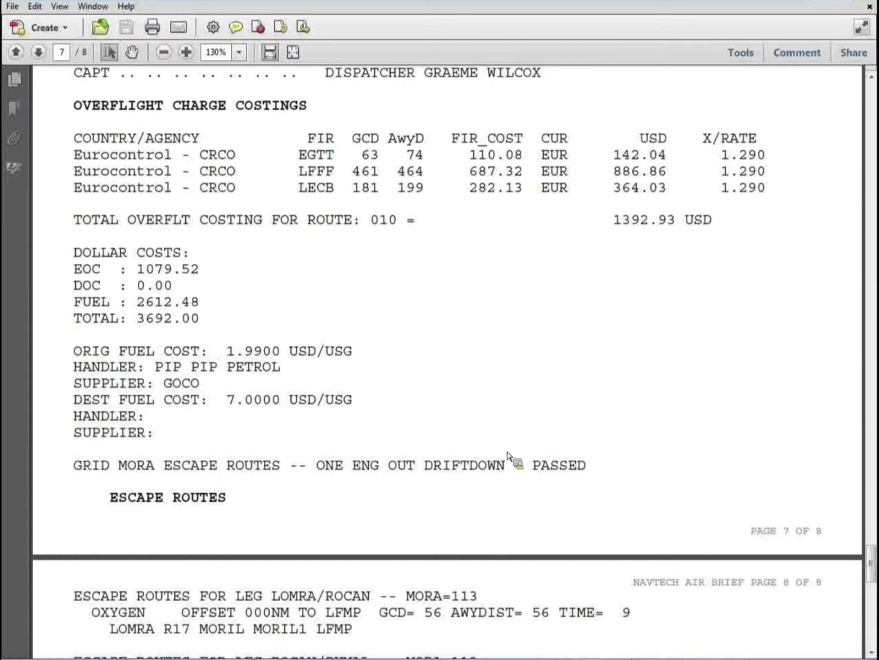
scroll(663, 442, "down", 3)
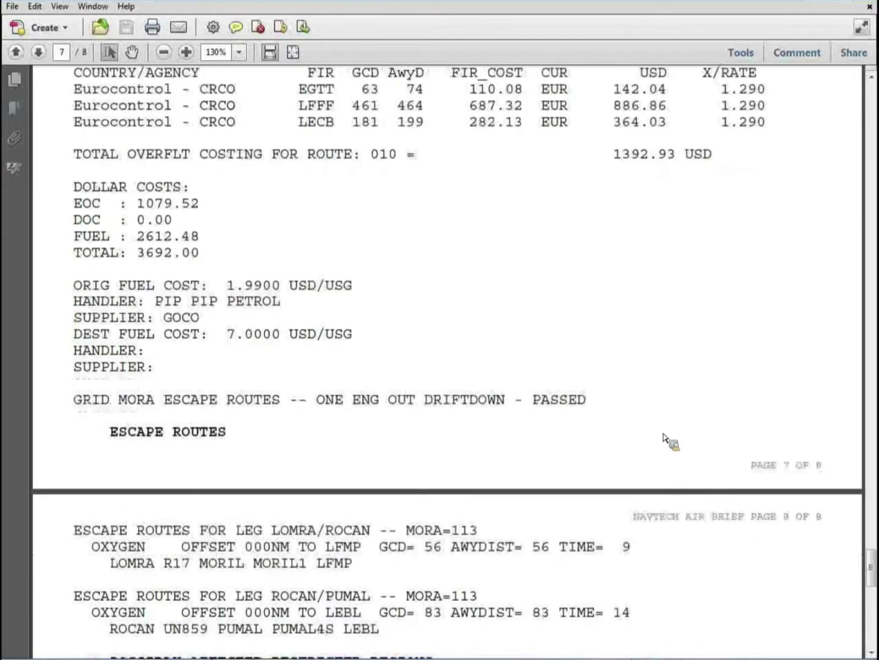
scroll(663, 439, "down", 2)
- Read page 8 down to END OF DISPATCH RELEASE, then close the PDF in Acrobat
scroll(663, 438, "down", 3)
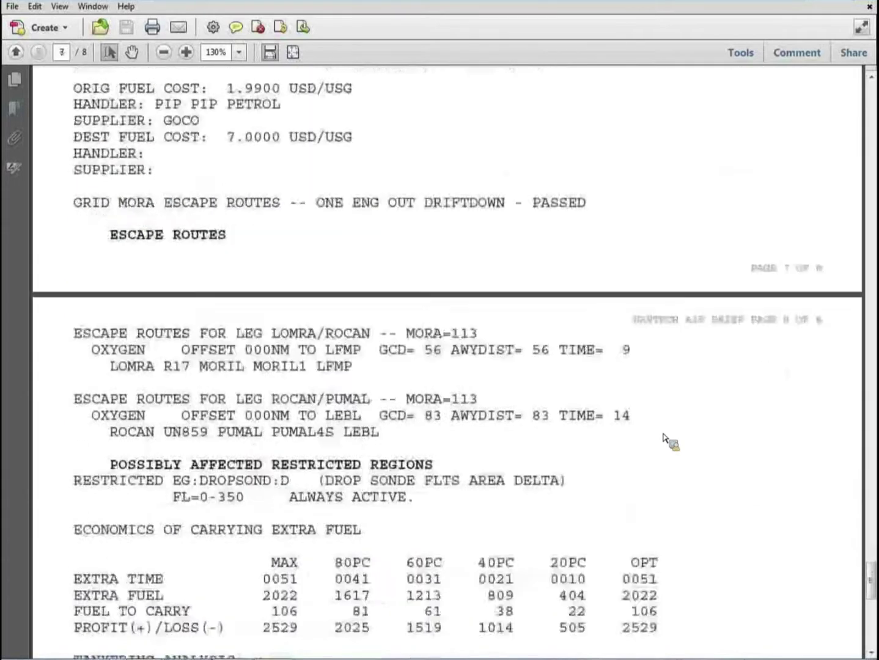
scroll(665, 438, "down", 2)
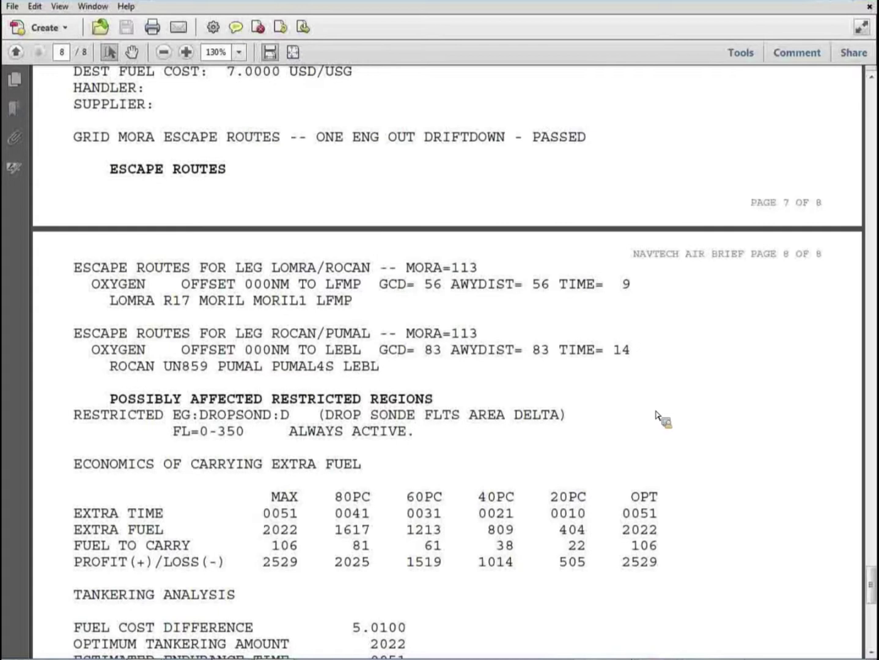
scroll(667, 413, "down", 3)
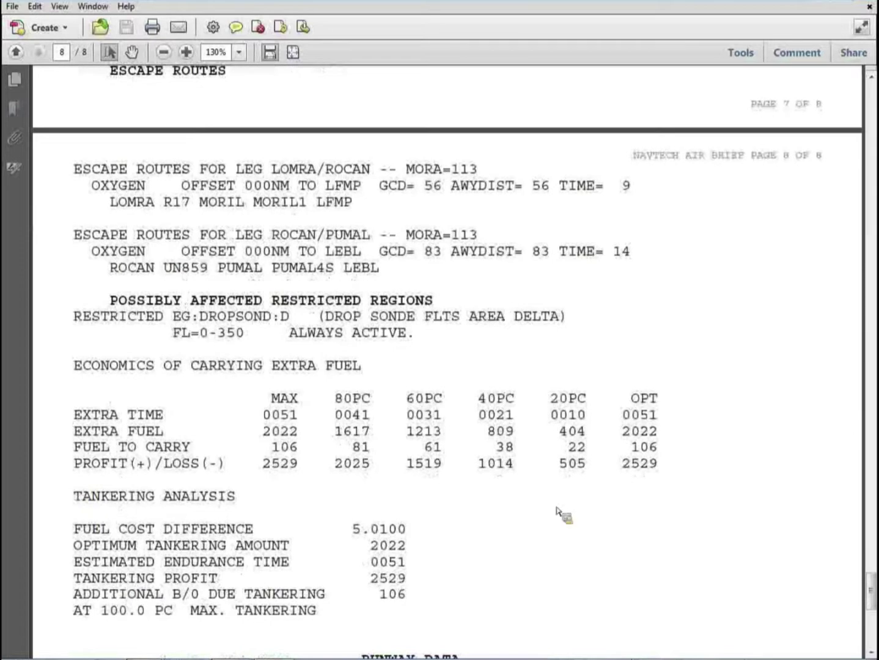
scroll(617, 540, "down", 3)
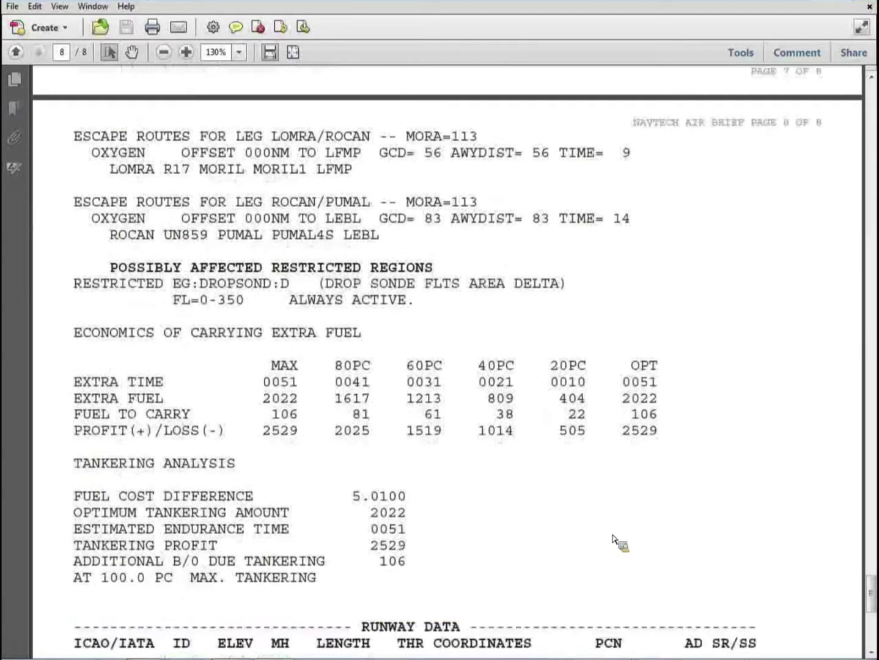
scroll(618, 540, "down", 6)
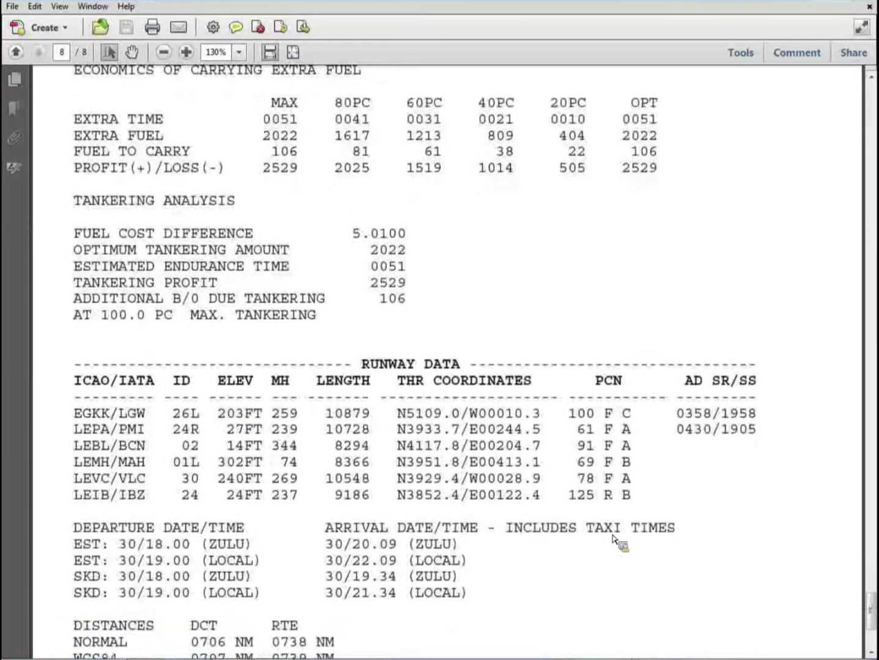
scroll(618, 540, "down", 3)
scroll(617, 539, "down", 1)
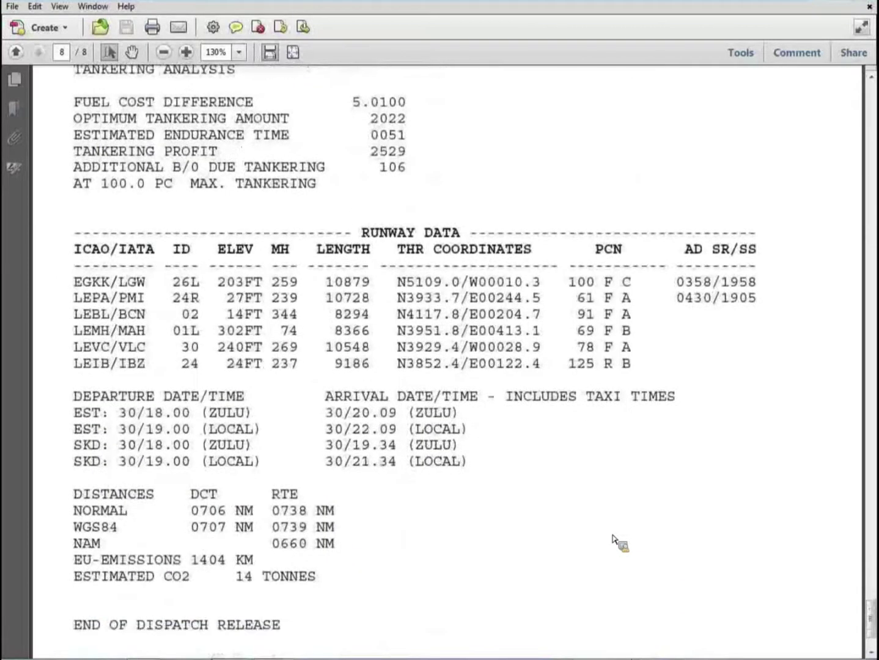
scroll(614, 537, "down", 1)
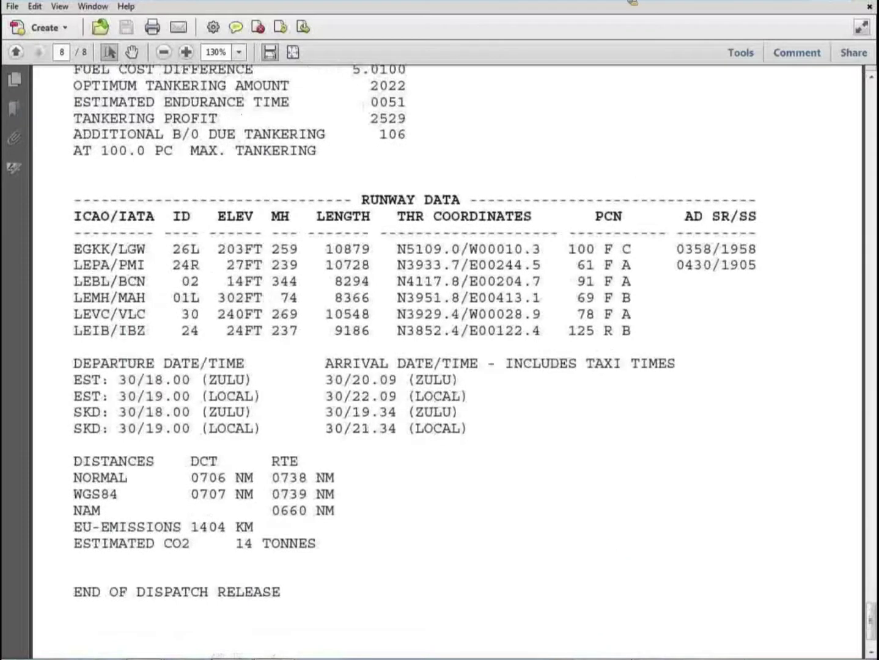
left_click(870, 3)
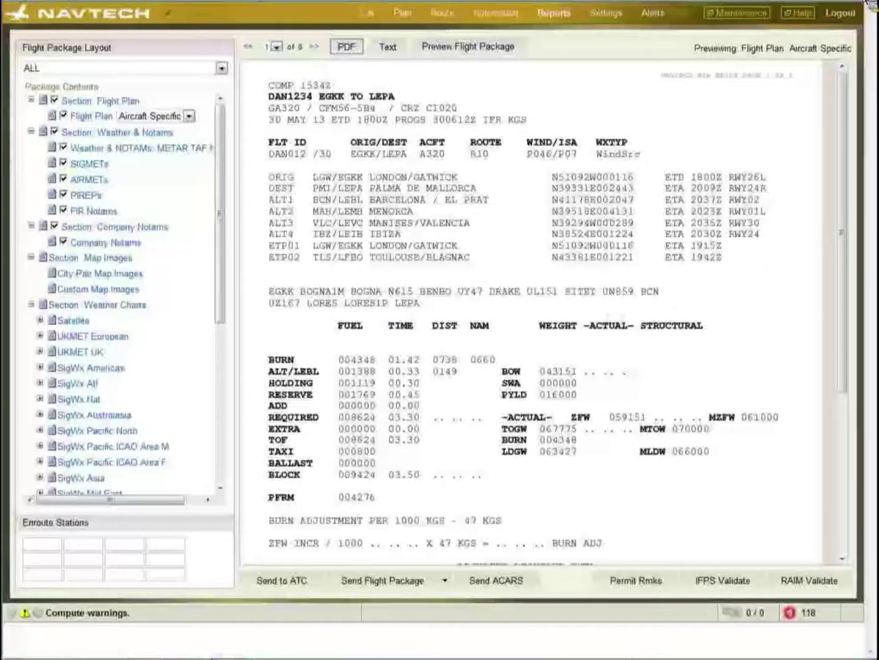
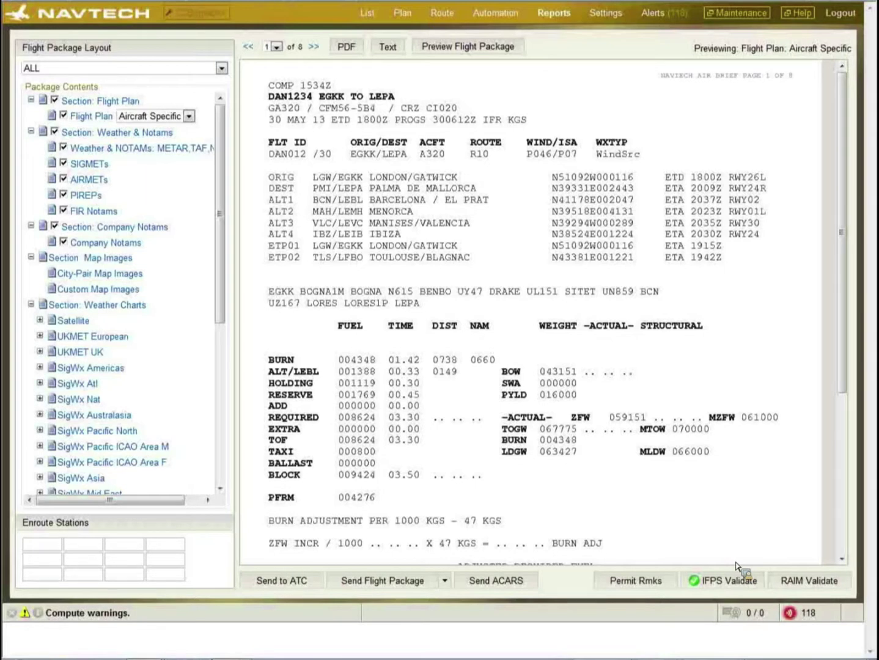
- Open the full Send to ATC dialog for the DAN1234 FPL message
left_click(273, 582)
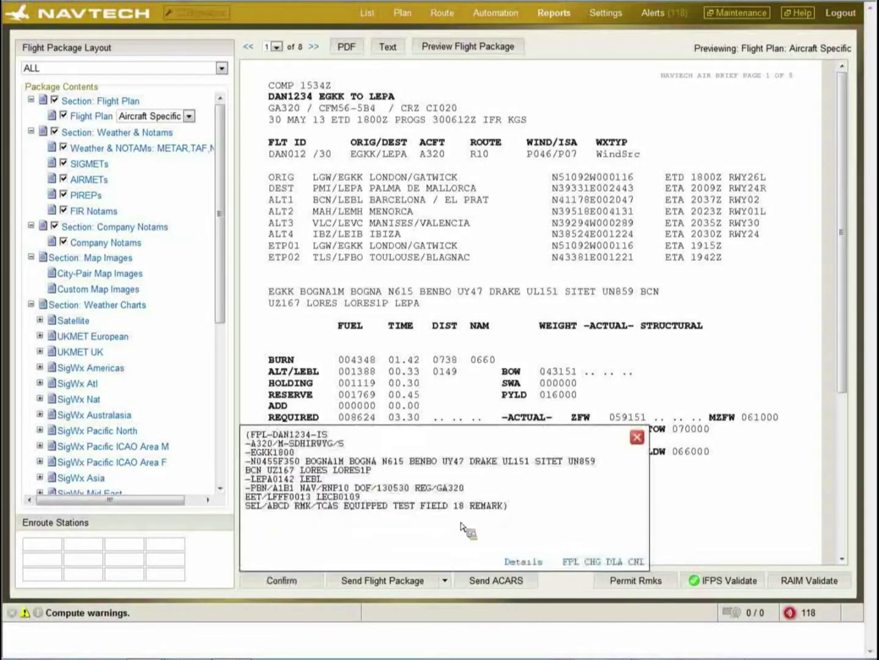
left_click(519, 562)
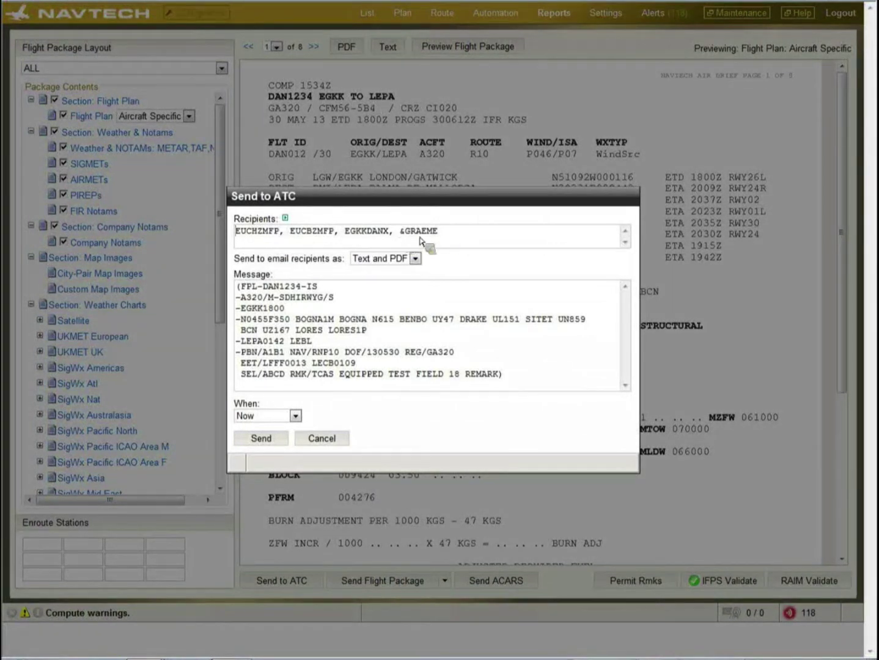
- Replace the default recipients with a single e-mail address
left_click(452, 241)
key("BackSpace")
key("BackSpace")
key("BackSpace")
key("BackSpace")
key("BackSpace")
key("BackSpace")
key("BackSpace")
key("BackSpace")
key("BackSpace")
key("BackSpace")
key("BackSpace")
key("BackSpace")
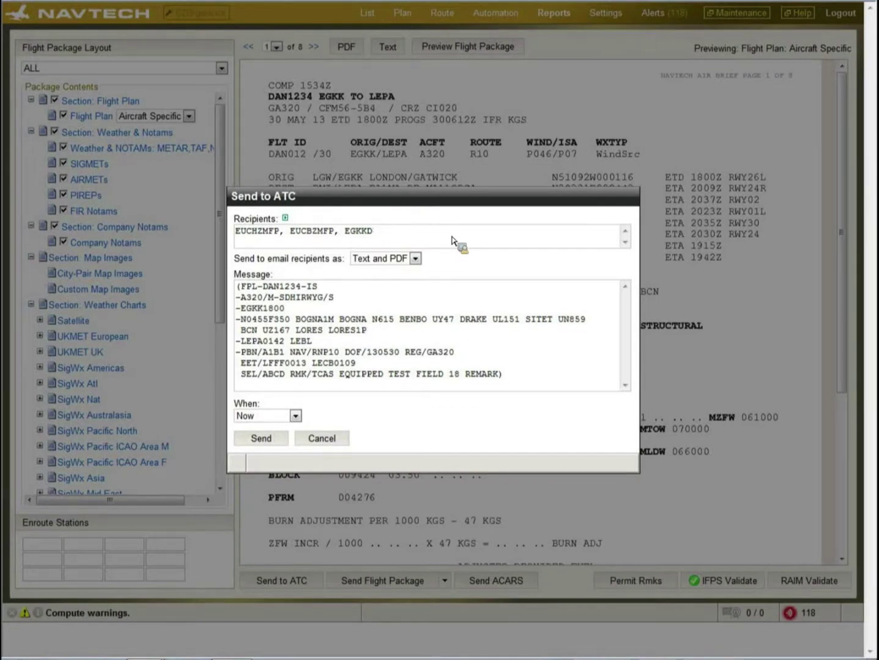
key("BackSpace")
key("BackSpace")
key("BackSpace")
key("BackSpace")
key("BackSpace")
key("BackSpace")
key("BackSpace")
key("BackSpace")
key("BackSpace")
key("BackSpace")
key("BackSpace")
key("BackSpace")
key("BackSpace")
key("BackSpace")
key("BackSpace")
key("BackSpace")
key("BackSpace")
key("BackSpace")
key("BackSpace")
key("BackSpace")
key("BackSpace")
key("BackSpace")
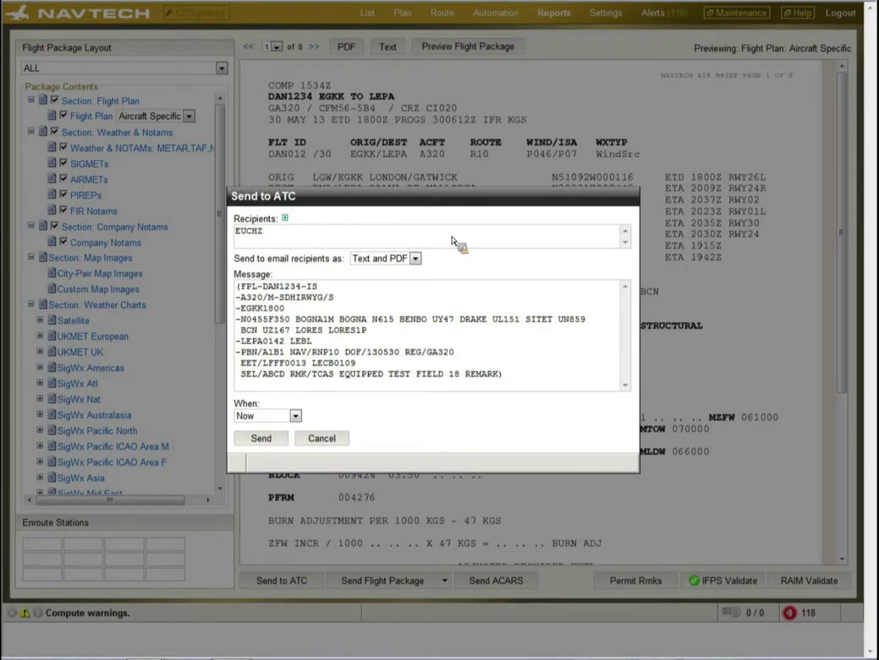
key("BackSpace")
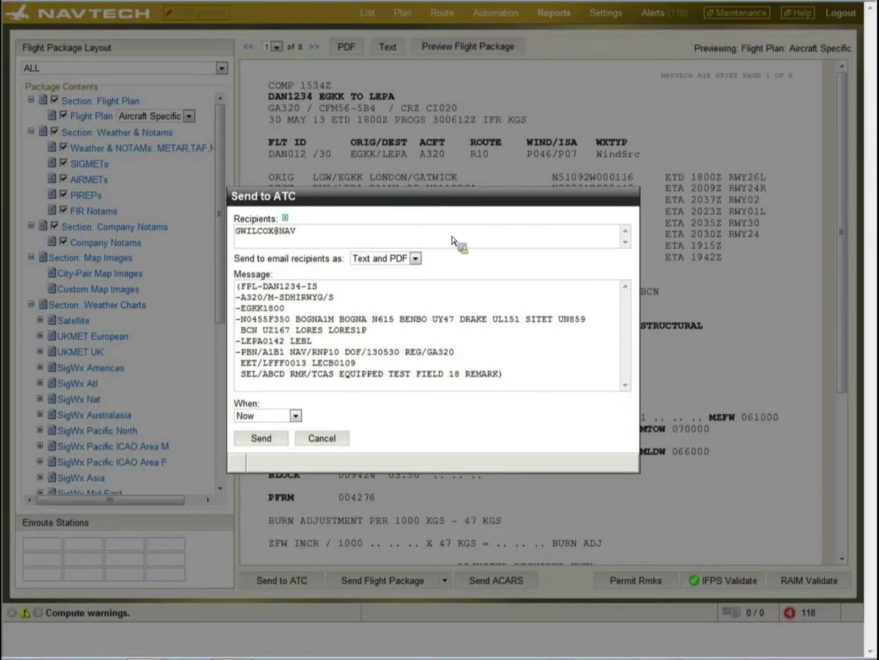
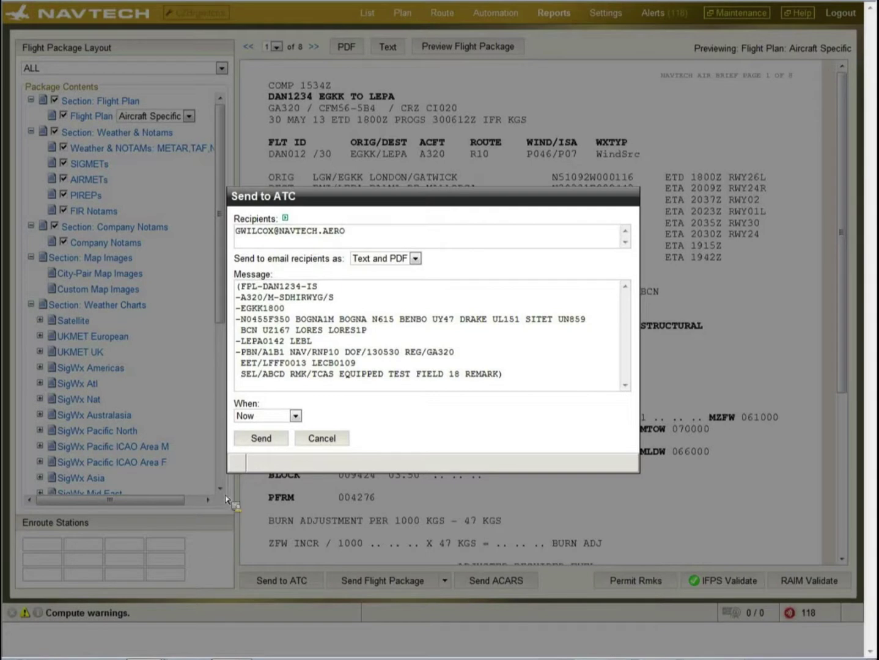
- Keep send timing at Now and send the flight plan to ATC
left_click(295, 416)
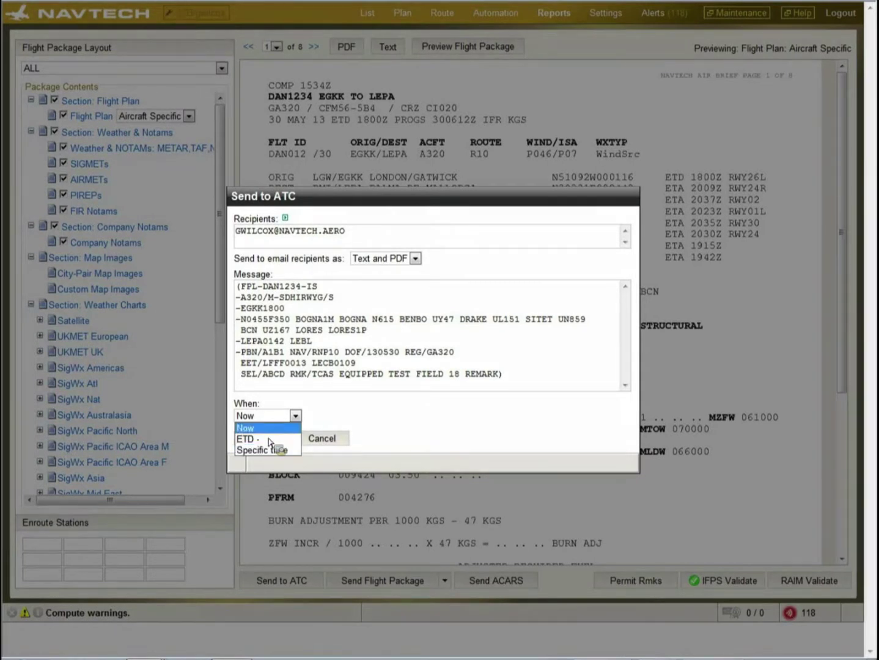
left_click(271, 429)
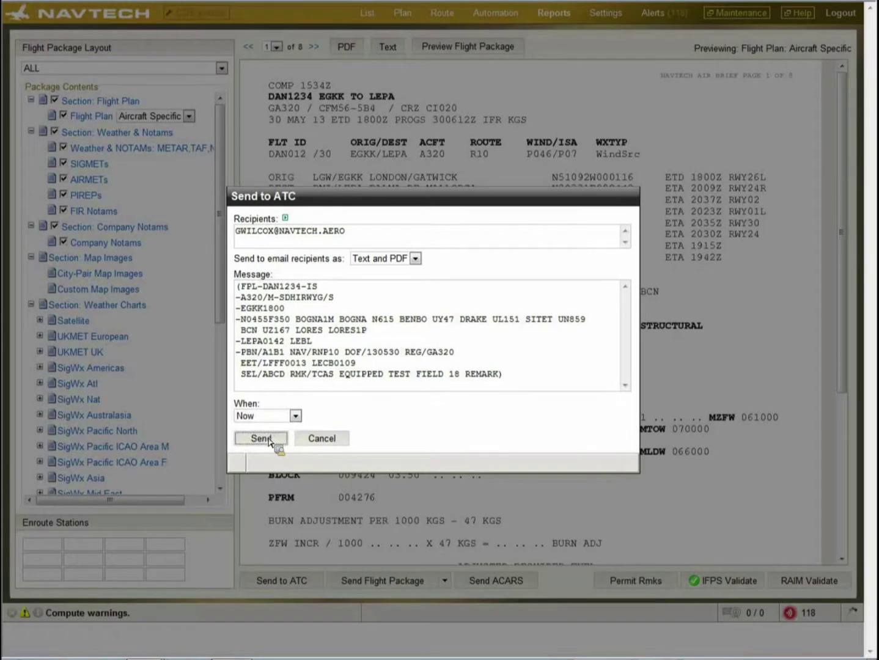
left_click(260, 439)
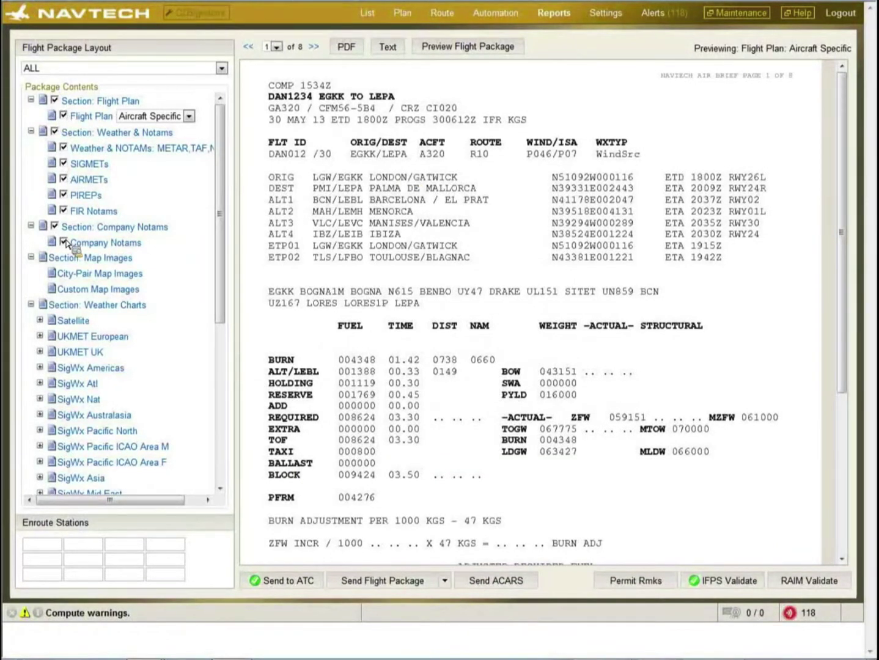
- Send the DAN1234 flight package now with all weather and NOTAMs, not only updated ones
left_click(366, 583)
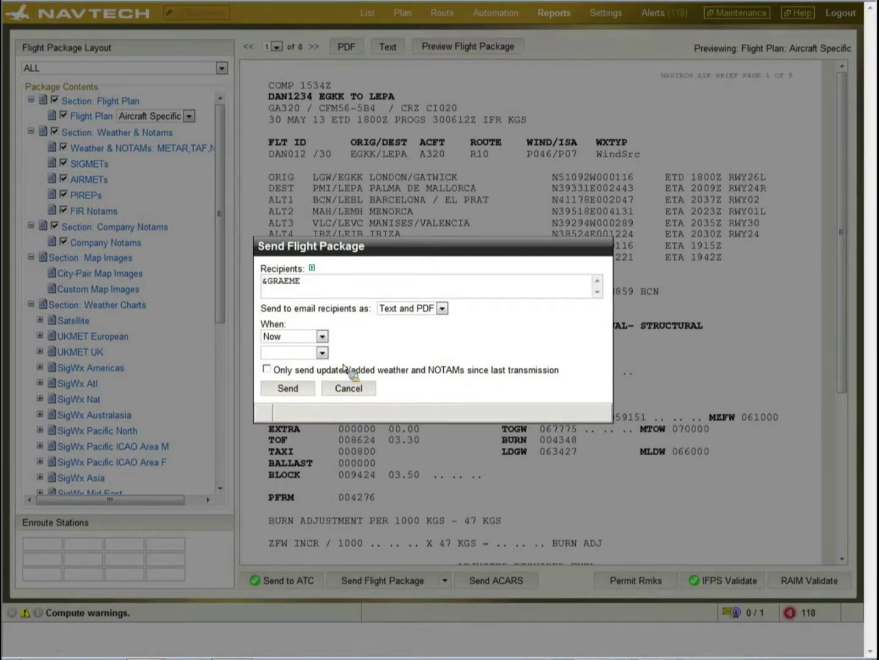
left_click(267, 370)
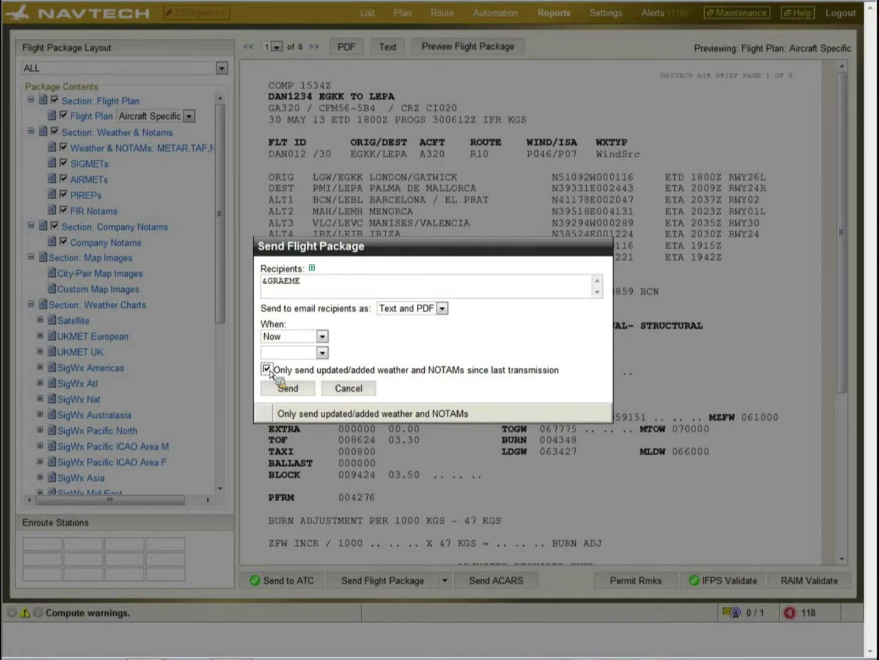
left_click(268, 370)
left_click(276, 391)
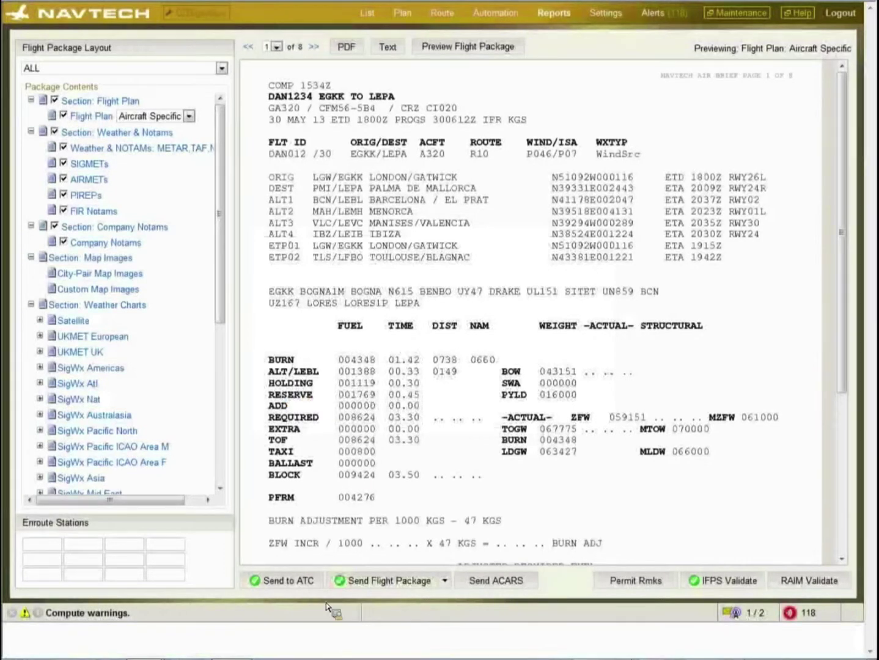
- Send the flight plan over ACARS immediately in 7_UV_DATALINK format
left_click(492, 583)
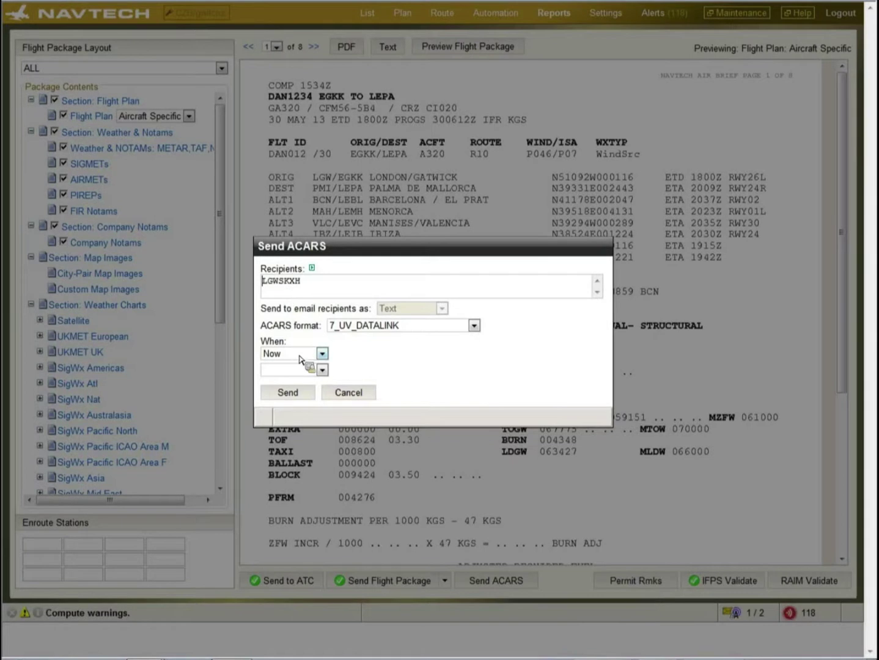
left_click(300, 395)
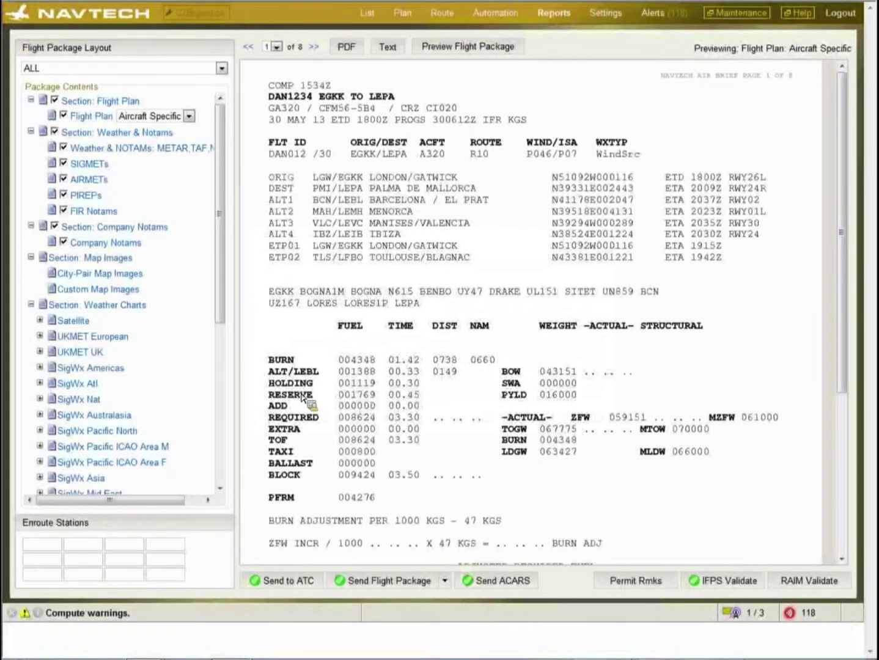
left_click(634, 585)
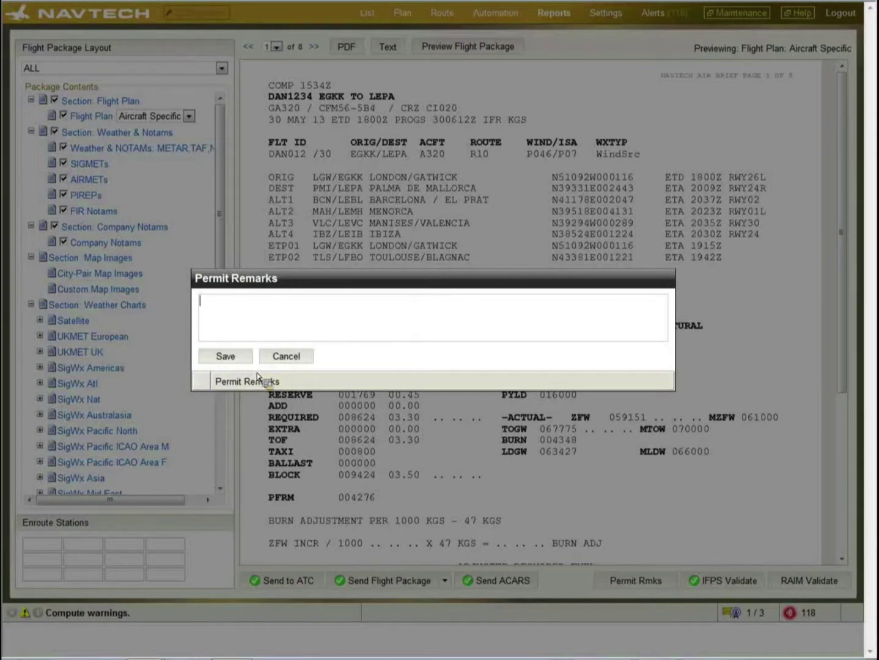
left_click(290, 359)
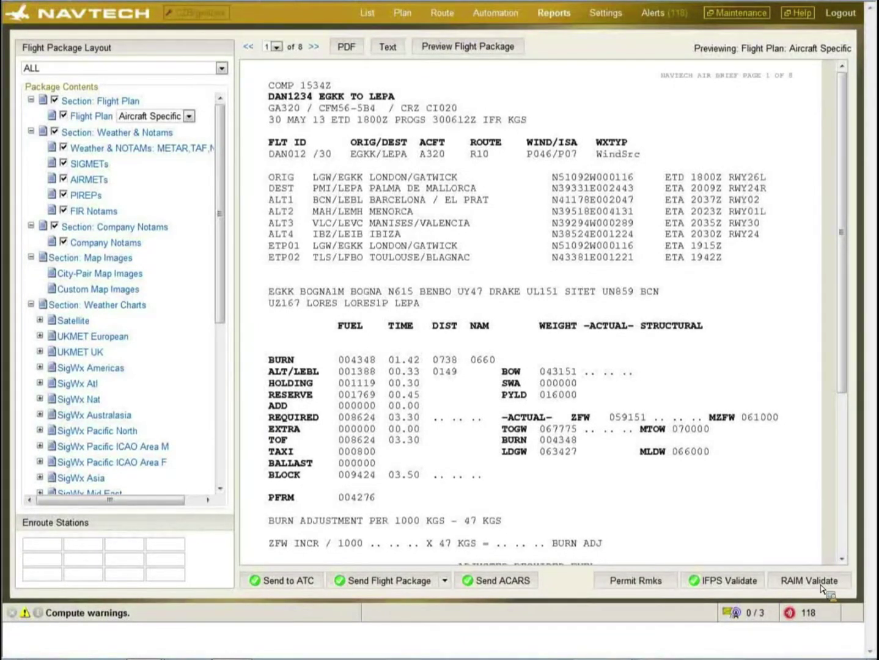
- Preview the CHG, DLA and CNL messages for DAN1234, then close the preview
left_click(305, 584)
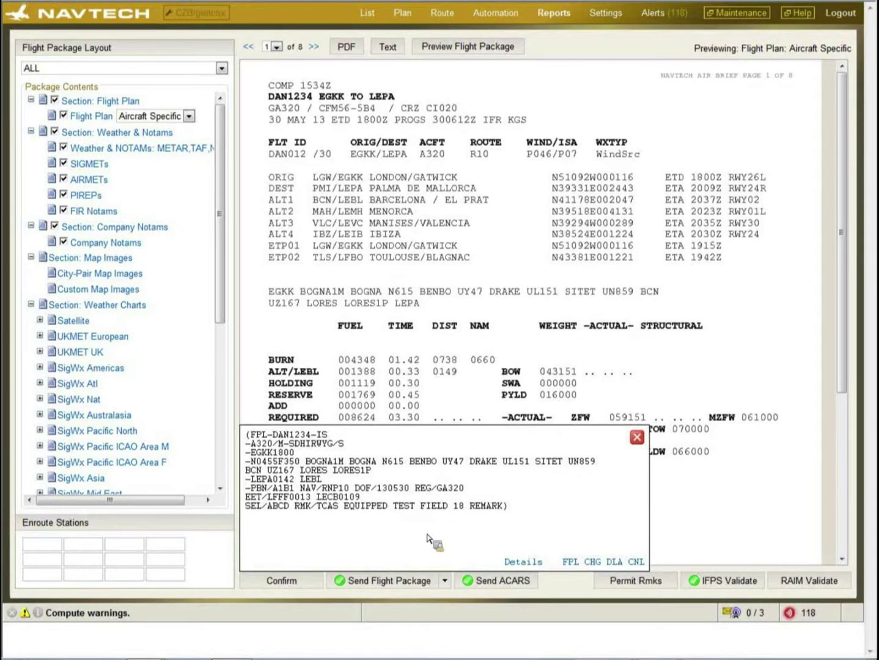
left_click(591, 563)
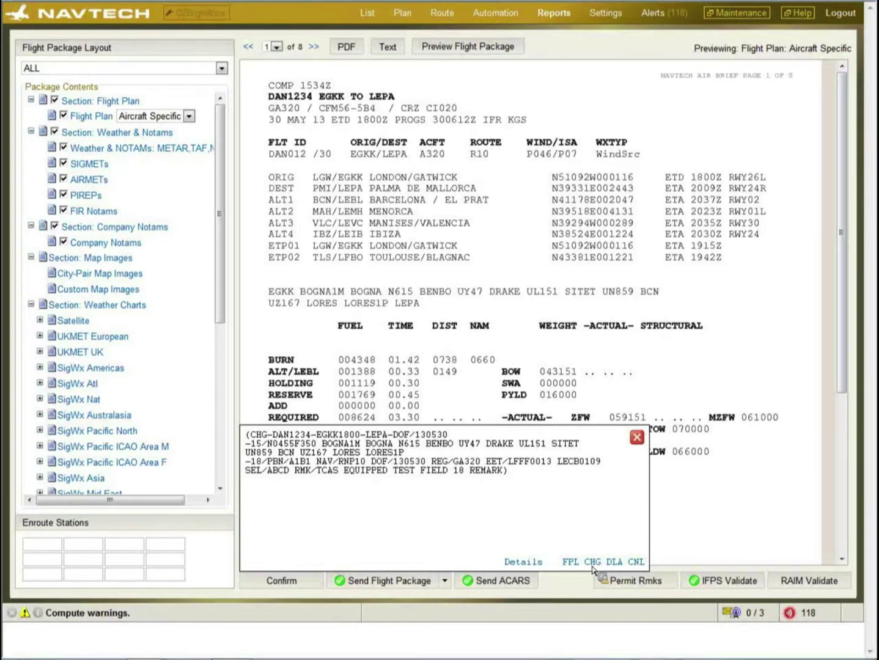
left_click(610, 566)
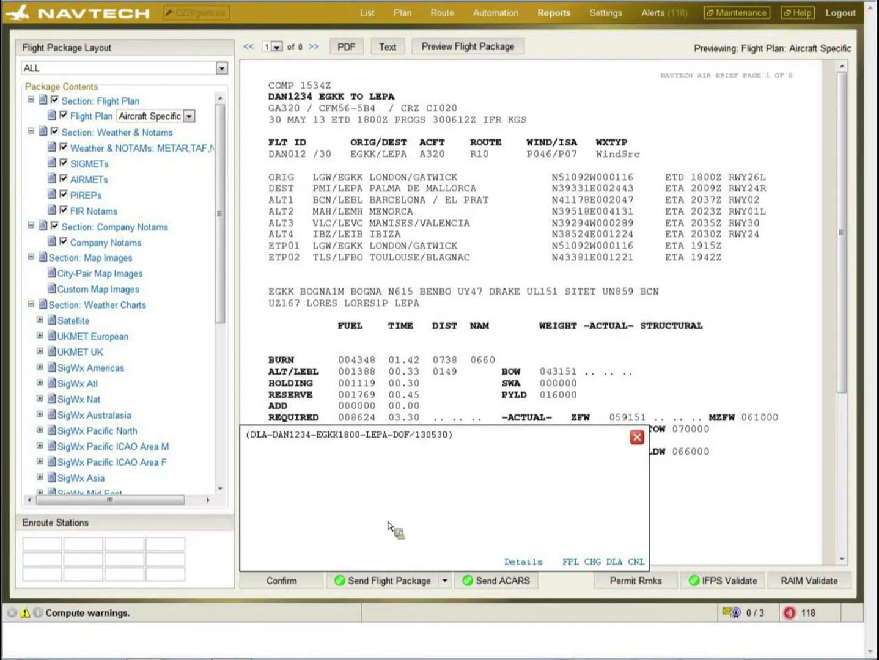
left_click(637, 563)
left_click(638, 438)
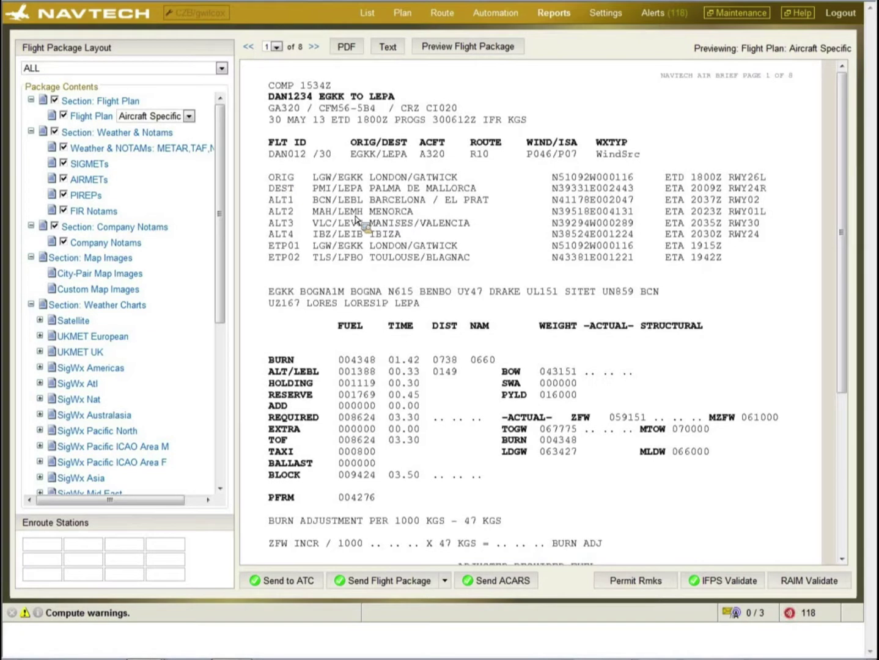
- Review the EGKK METAR, TAFs and Gatwick NOTAMs in the Weather & NOTAMs briefing
left_click(126, 151)
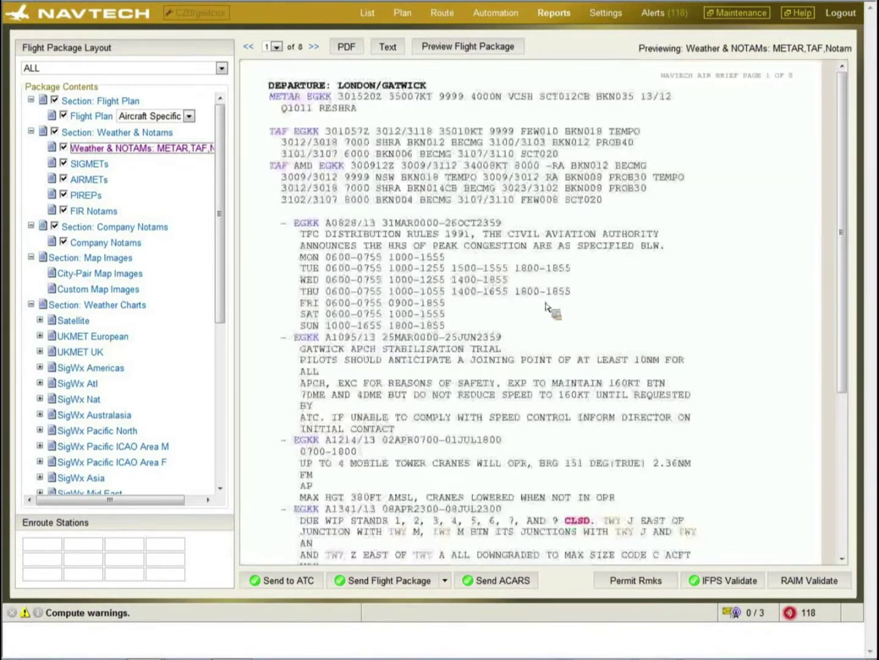
left_click(658, 277)
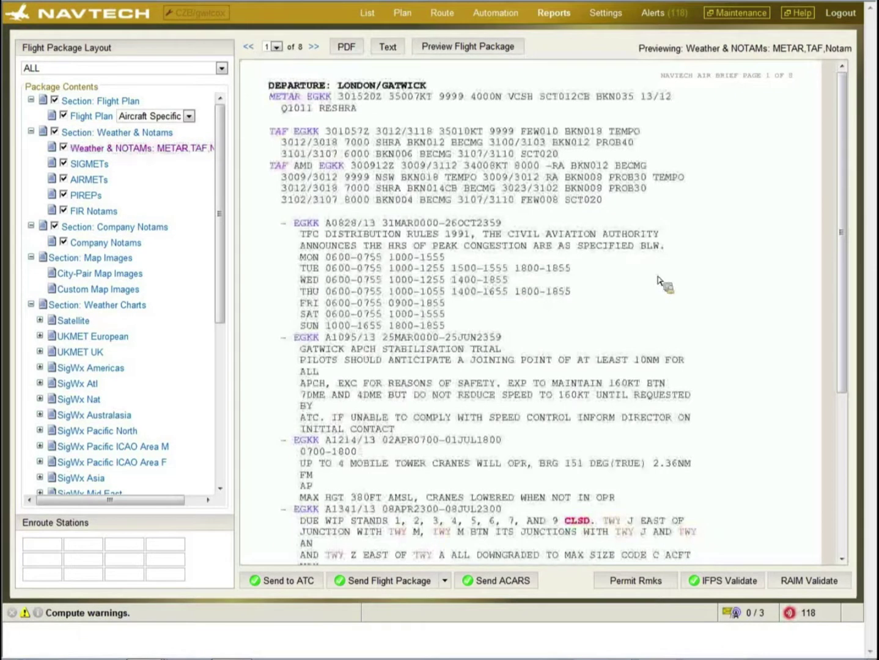
scroll(658, 277, "down", 2)
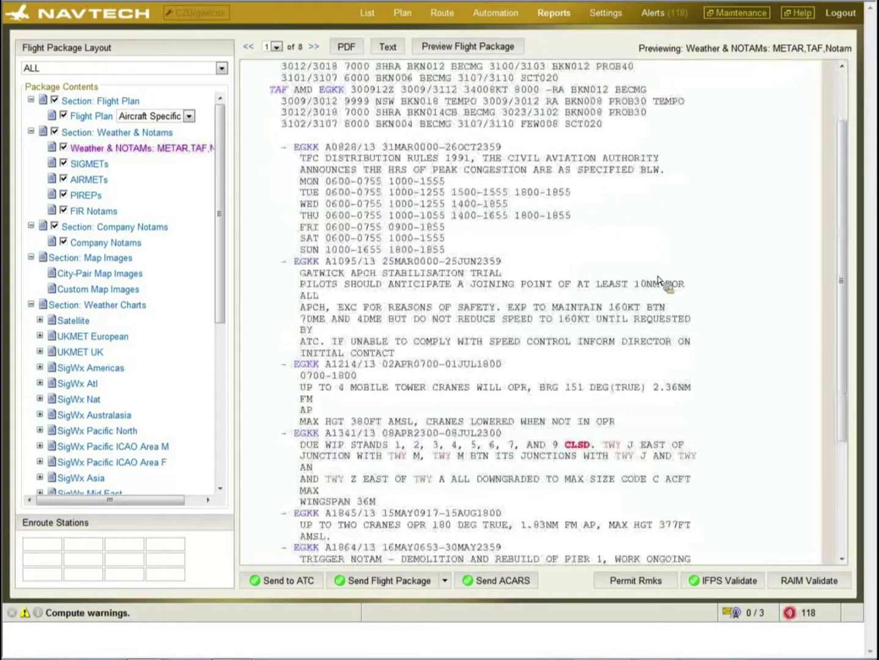
scroll(657, 279, "up", 2)
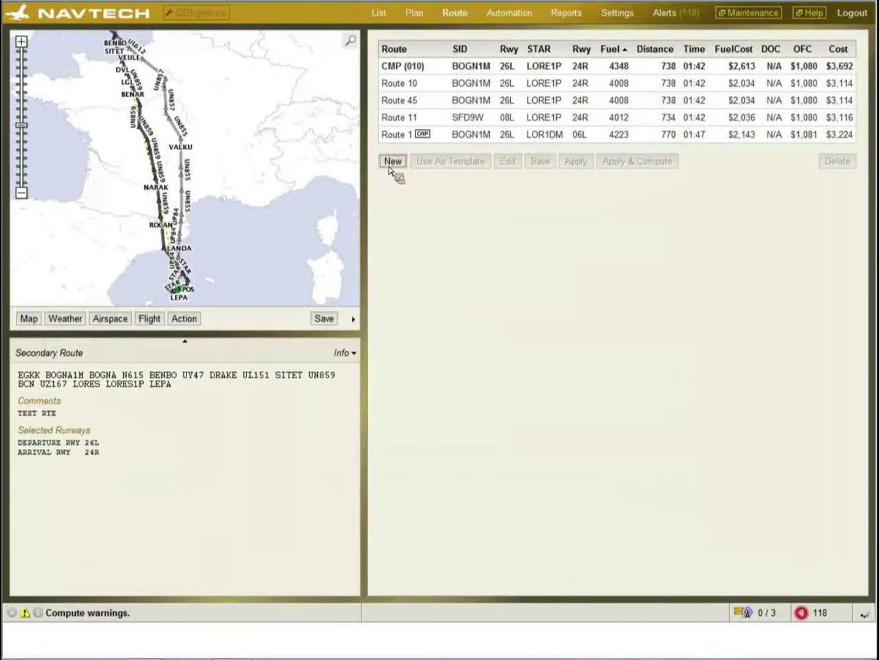
- Open the Route Builder form for a new EGKK–LEPA route
left_click(391, 164)
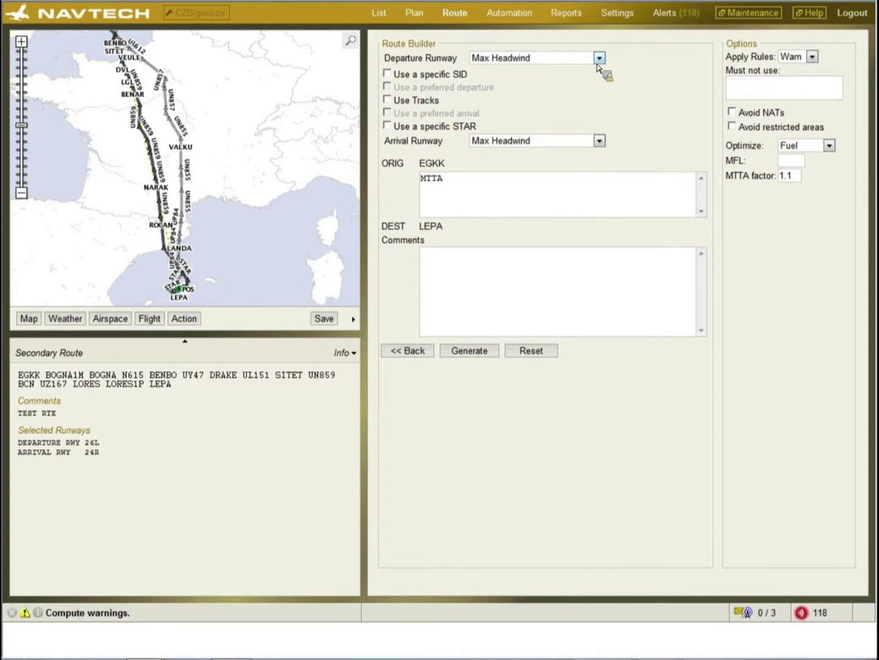
- Keep Max Headwind as the departure runway choice and generate the route
left_click(600, 58)
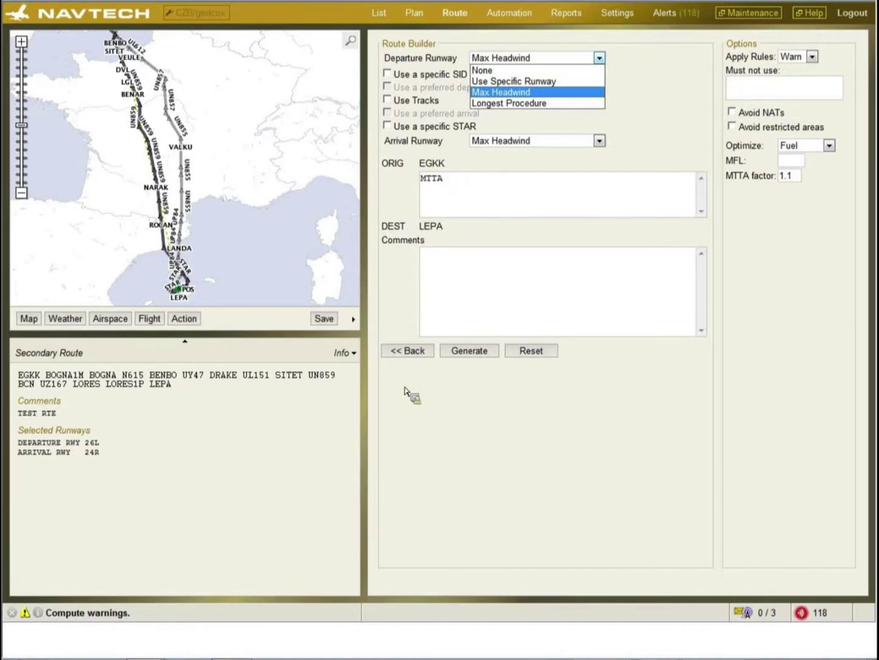
left_click(464, 353)
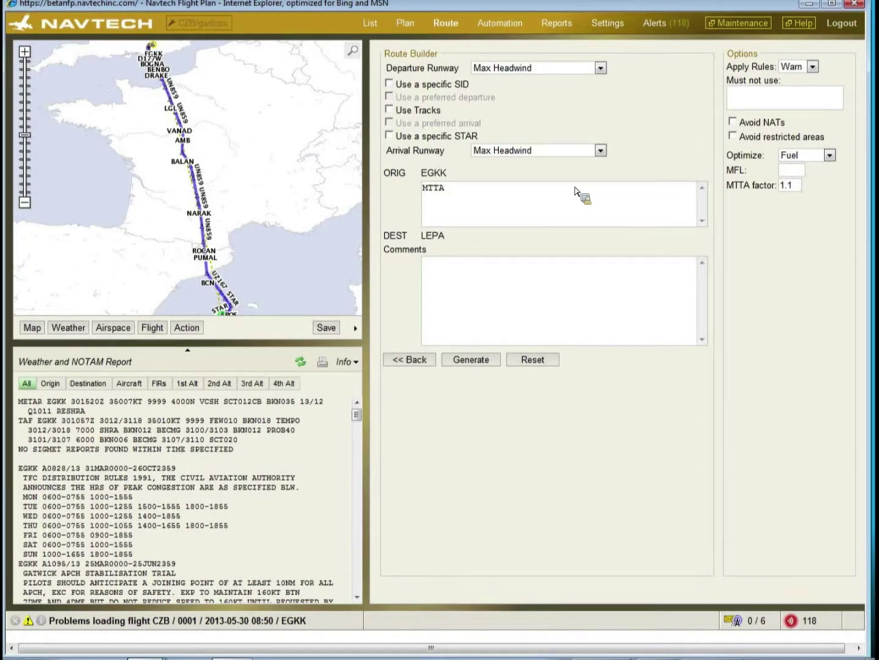
- Show the Automation page for flight 0321 from EGKK to LEPA
left_click(369, 24)
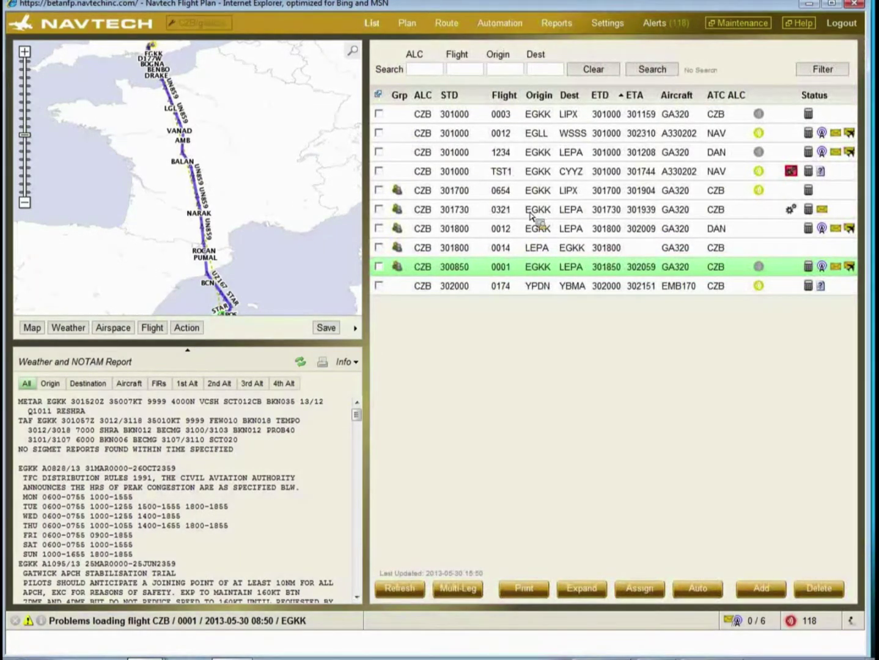
left_click(531, 212)
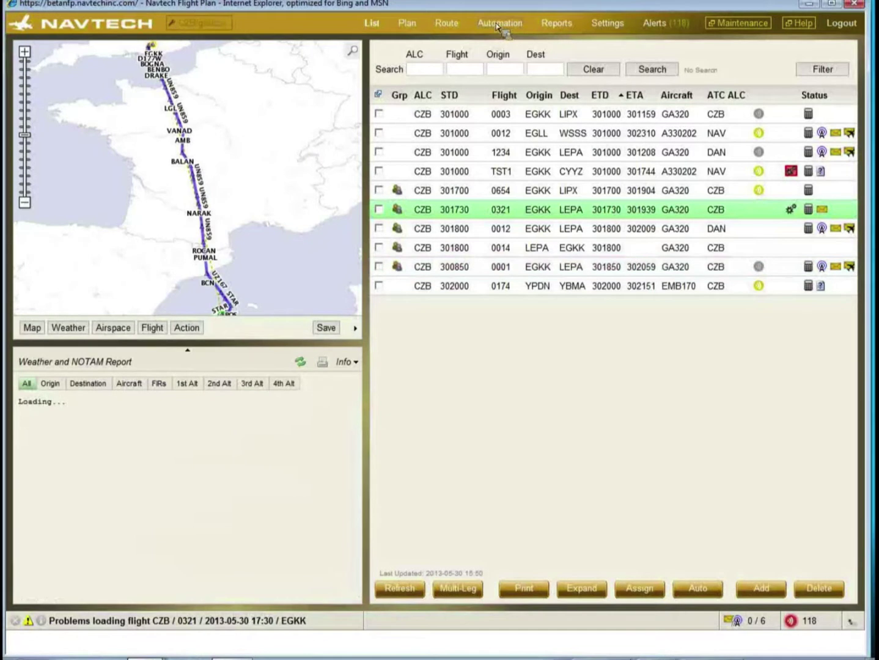
left_click(498, 25)
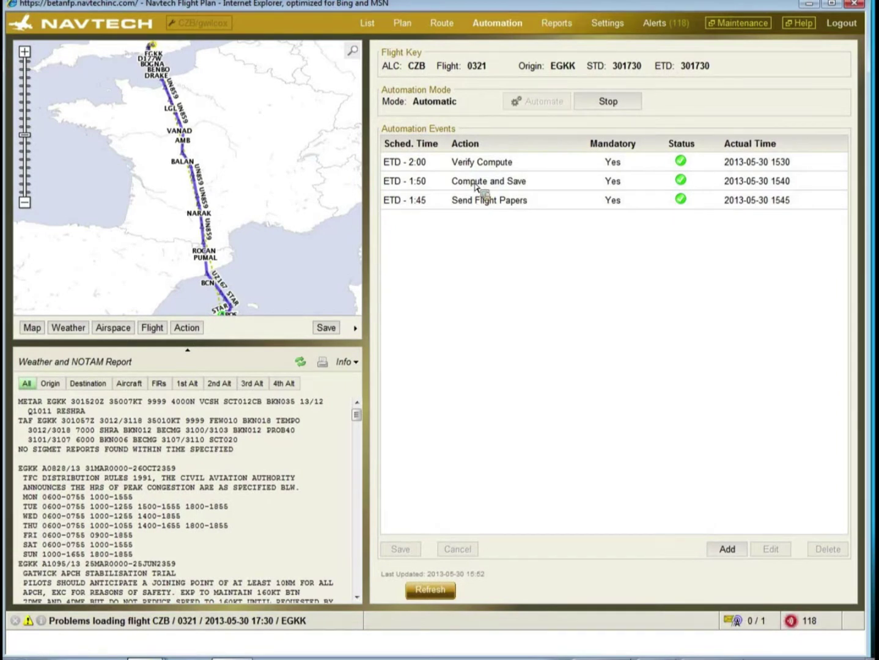
- Show TST1's automation exception: Verify Compute failed on missing aircraft or destination
left_click(368, 23)
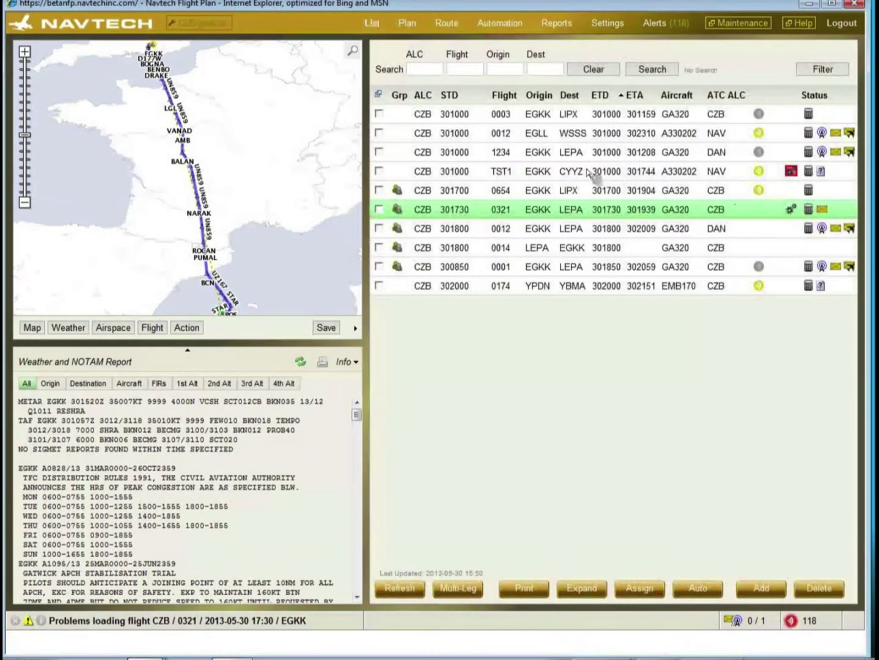
left_click(792, 173)
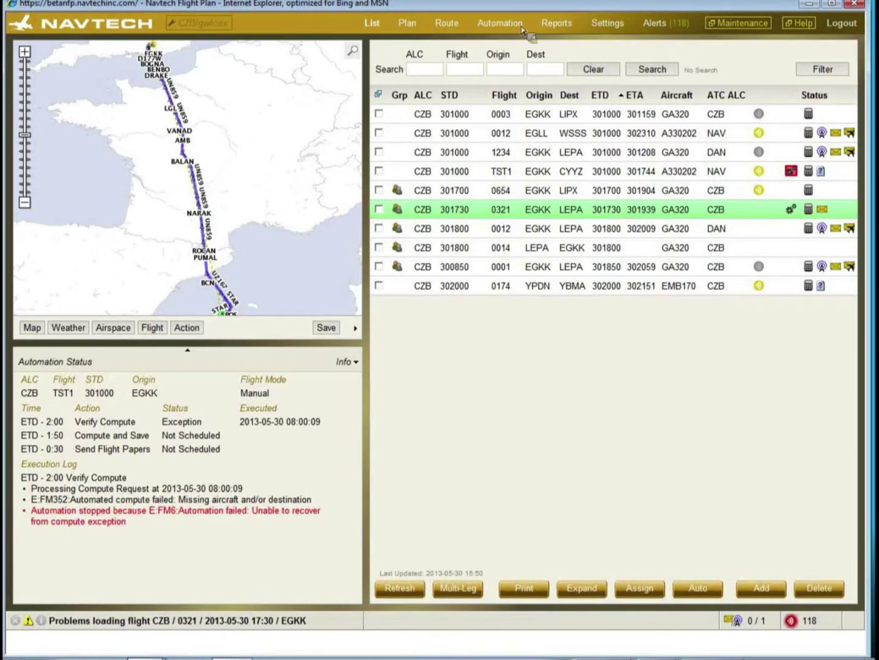
mouse_move(147, 657)
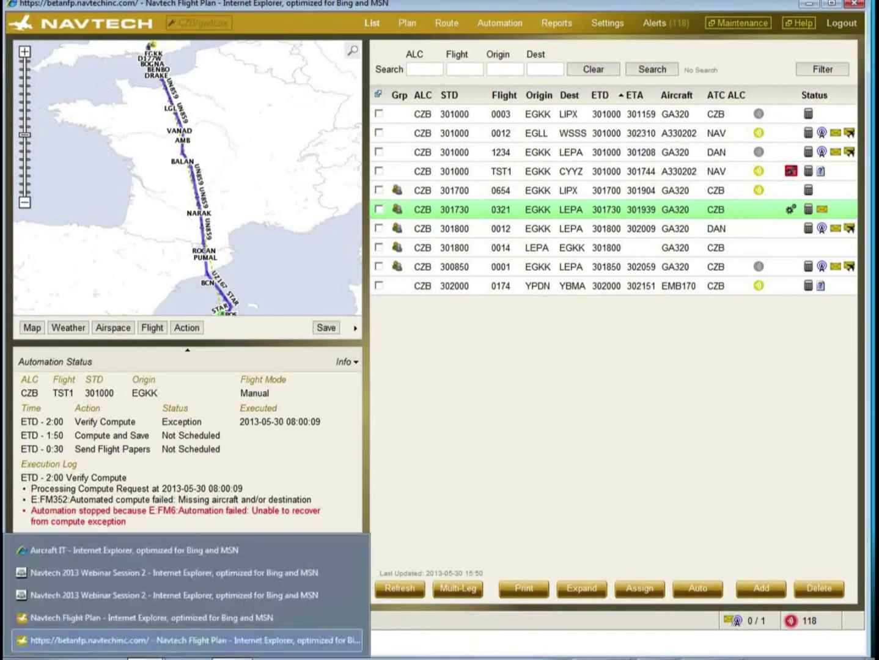